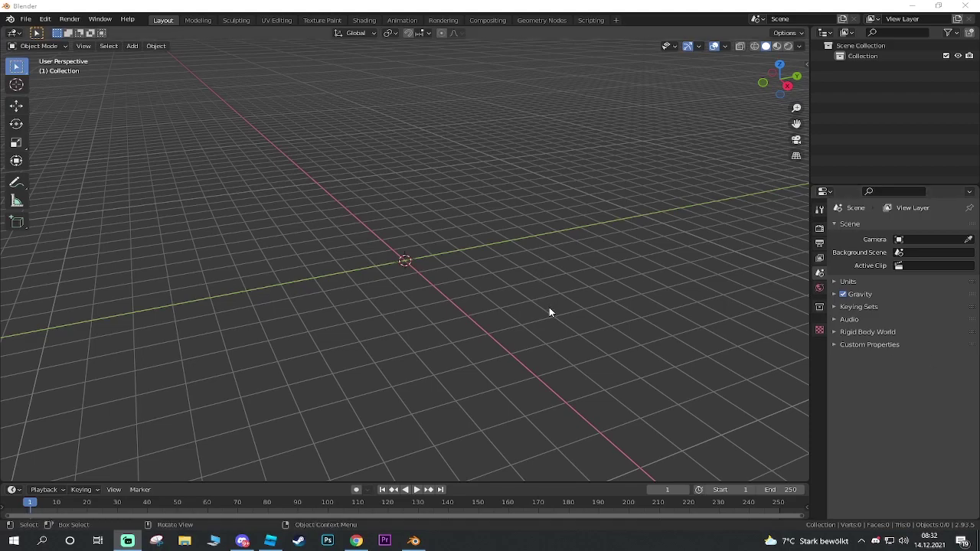
- Orbit around the empty scene and bring up the Add menu's mesh shapes
{"action": "middle_click_drag", "start_coordinate": [562, 299], "coordinate": [415, 287]}
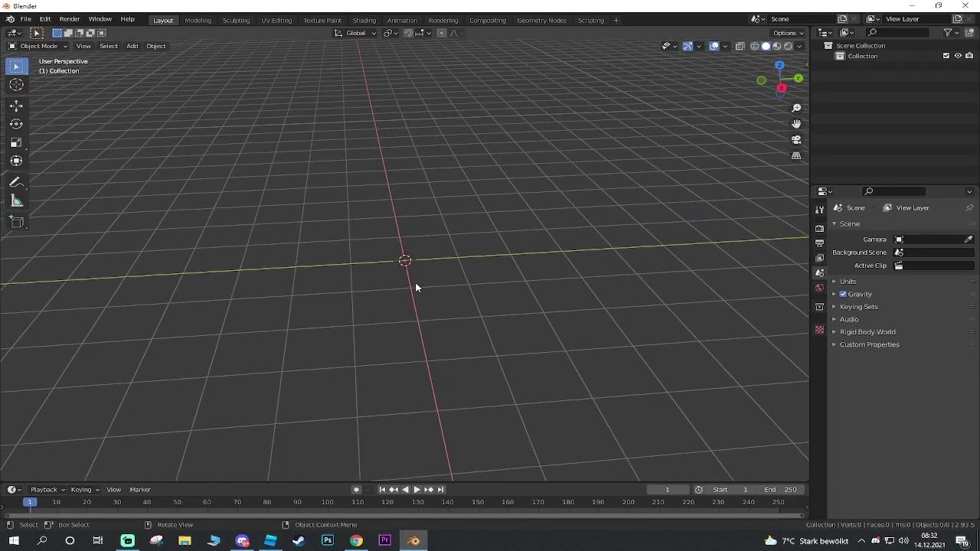
{"action": "middle_click_drag", "start_coordinate": [504, 298], "coordinate": [493, 281]}
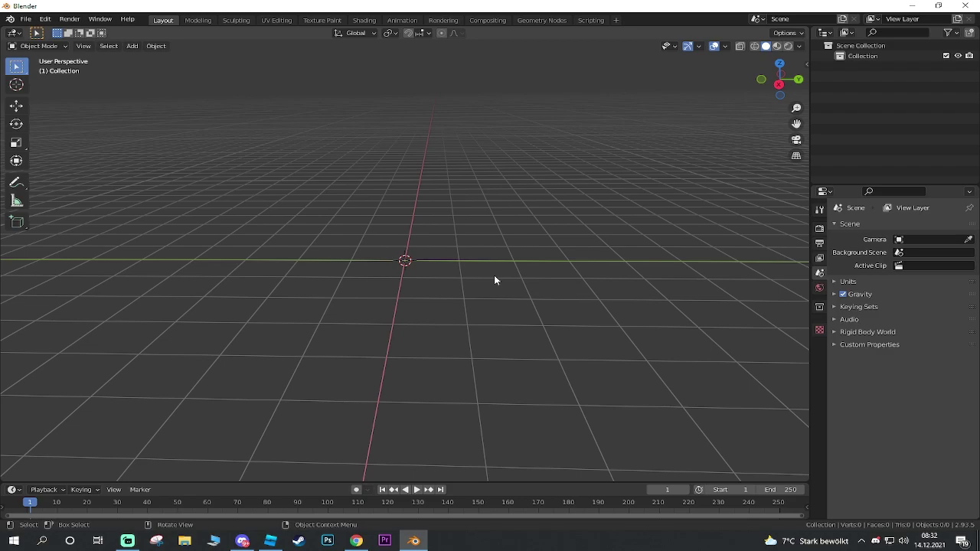
{"action": "mouse_move", "coordinate": [482, 267]}
{"action": "middle_mouse_down"}
{"action": "mouse_move", "coordinate": [383, 229]}
{"action": "mouse_move", "coordinate": [431, 282]}
{"action": "mouse_move", "coordinate": [395, 309]}
{"action": "middle_mouse_up"}
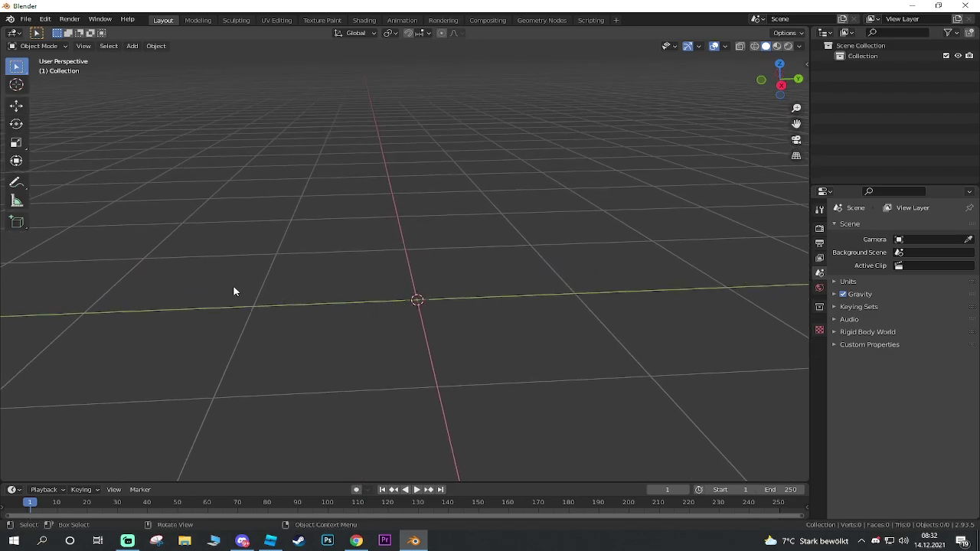
{"action": "key", "text": "shift+a"}
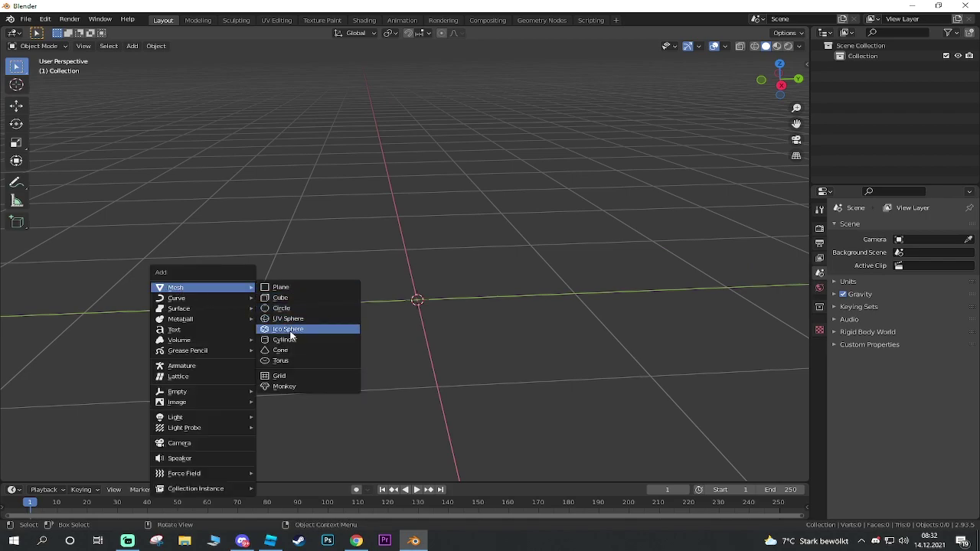
- Add a UV sphere, then stack a duplicate on top scaled to about 0.77
{"action": "left_click", "coordinate": [279, 323]}
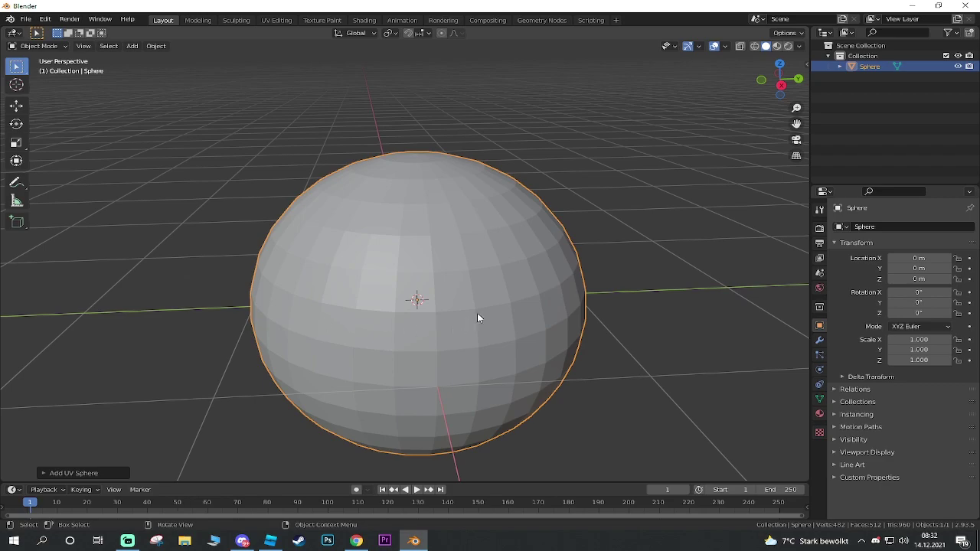
{"action": "mouse_move", "coordinate": [565, 291]}
{"action": "middle_mouse_down"}
{"action": "mouse_move", "coordinate": [457, 237]}
{"action": "mouse_move", "coordinate": [429, 245]}
{"action": "mouse_move", "coordinate": [555, 269]}
{"action": "middle_mouse_up"}
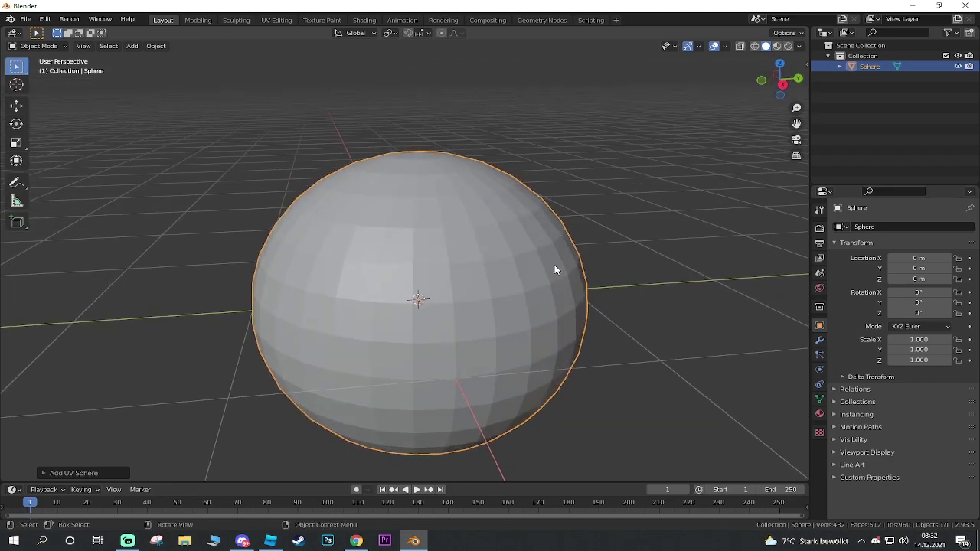
{"action": "scroll", "coordinate": [382, 262], "scroll_direction": "down", "scroll_amount": 4}
{"action": "left_click", "coordinate": [16, 106]}
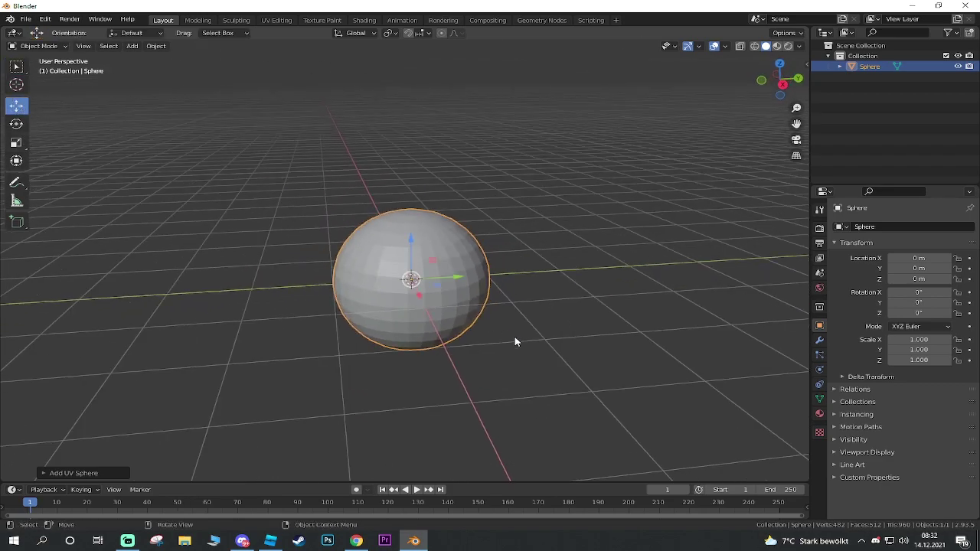
{"action": "key", "text": "shift+d"}
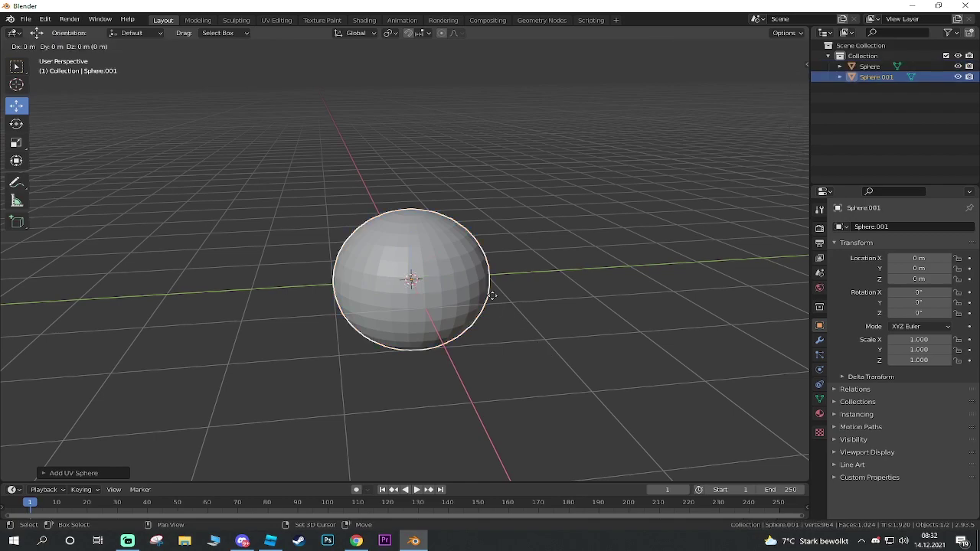
{"action": "right_click", "coordinate": [479, 227]}
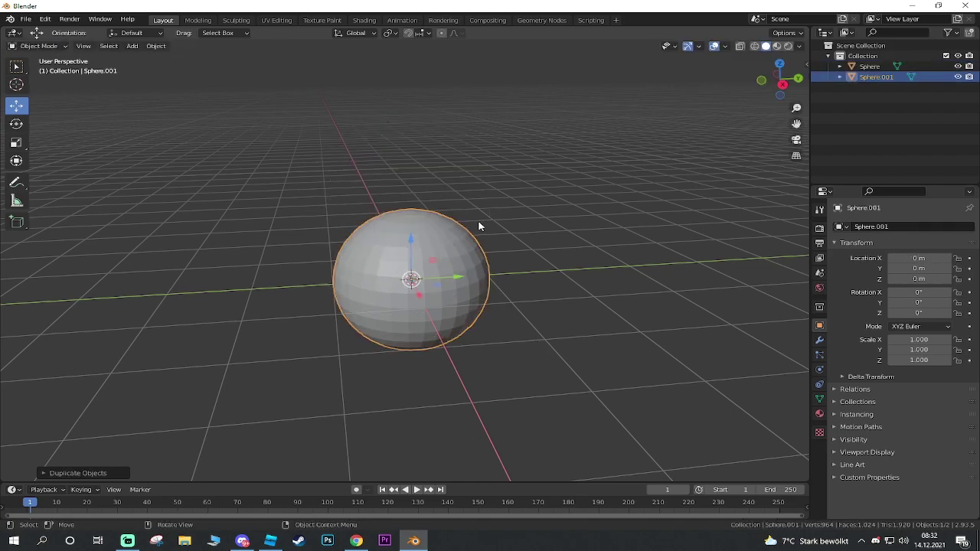
{"action": "left_click_drag", "start_coordinate": [412, 224], "coordinate": [413, 142]}
{"action": "middle_click_drag", "start_coordinate": [546, 227], "coordinate": [4, 162]}
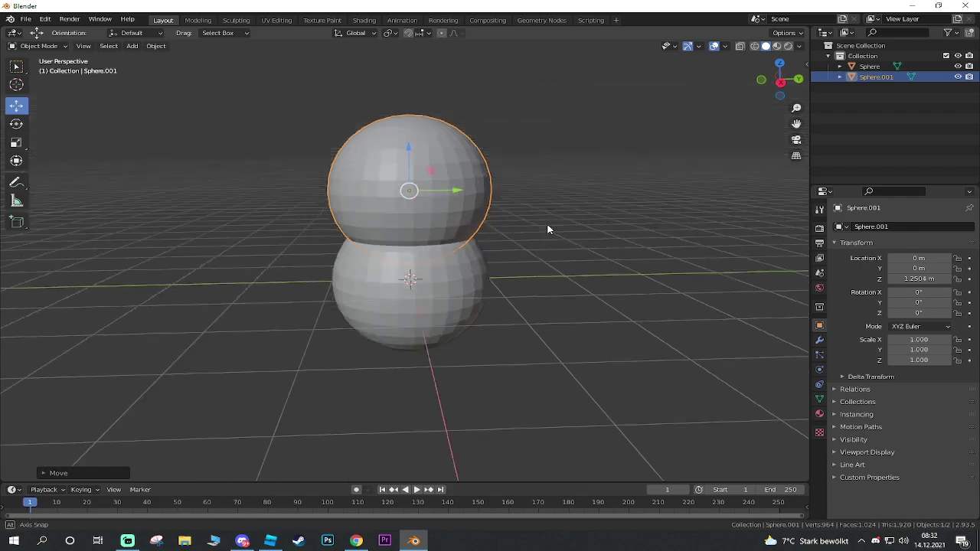
{"action": "left_click", "coordinate": [16, 143]}
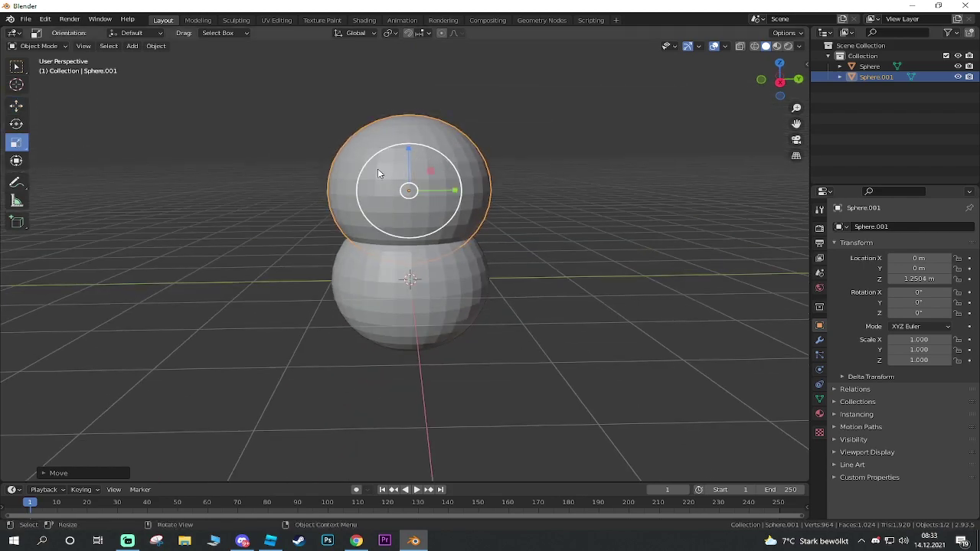
{"action": "left_click_drag", "start_coordinate": [382, 177], "coordinate": [389, 175]}
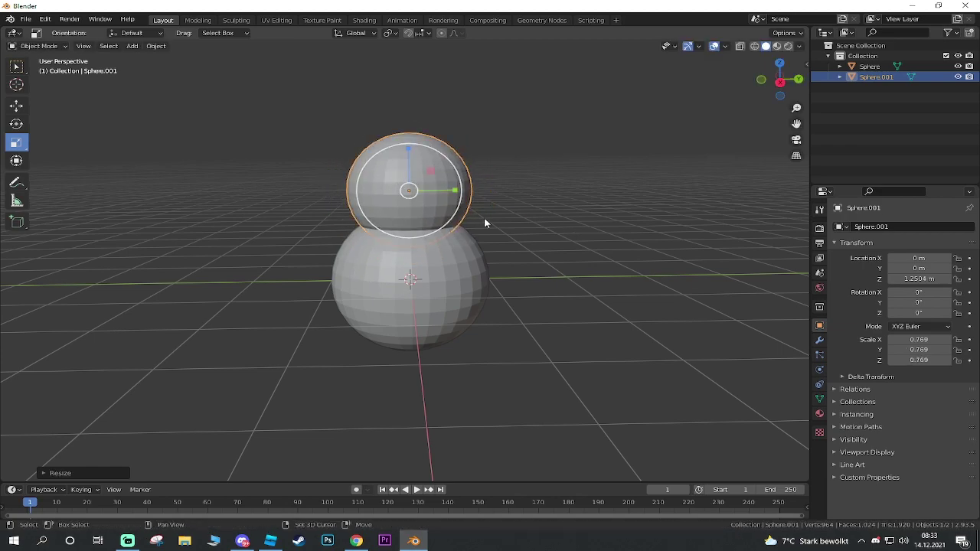
- Duplicate the middle sphere as a head at about 2.28 m, scaled to about 0.55
{"action": "key", "text": "shift+d"}
{"action": "right_click", "coordinate": [487, 126]}
{"action": "left_click", "coordinate": [16, 106]}
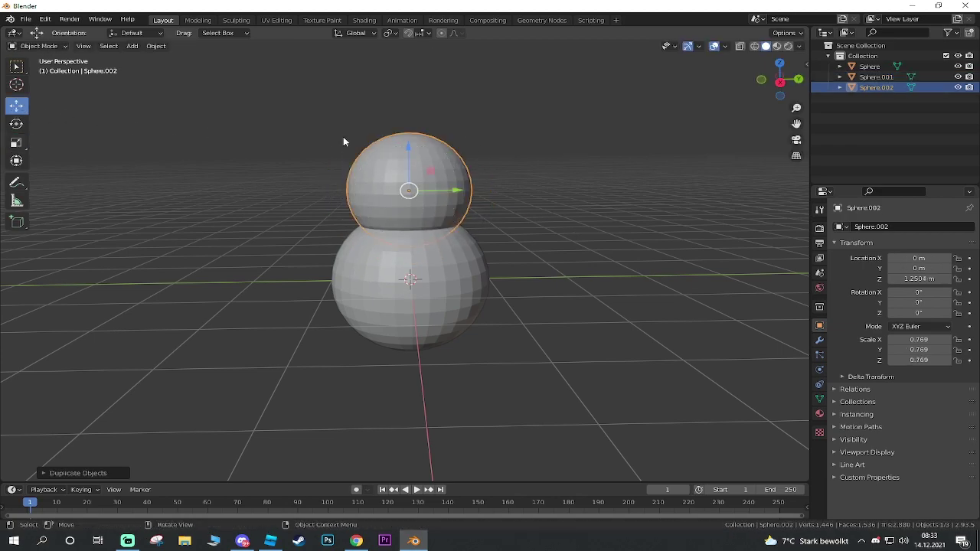
{"action": "left_click_drag", "start_coordinate": [413, 153], "coordinate": [413, 73]}
{"action": "middle_click_drag", "start_coordinate": [544, 164], "coordinate": [519, 222], "text": "shift"}
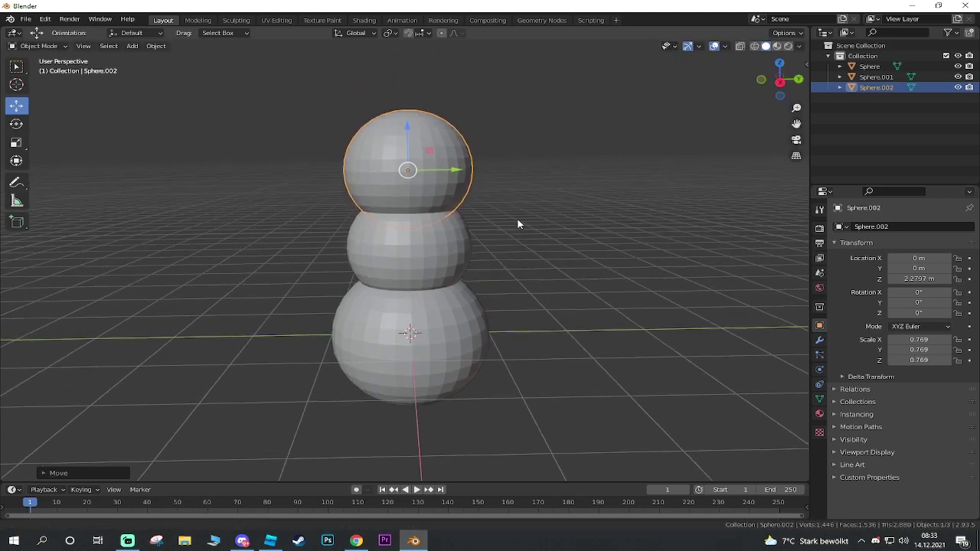
{"action": "left_click", "coordinate": [16, 144]}
{"action": "left_click_drag", "start_coordinate": [383, 150], "coordinate": [401, 168]}
{"action": "mouse_move", "coordinate": [401, 168]}
{"action": "middle_mouse_down"}
{"action": "mouse_move", "coordinate": [453, 223]}
{"action": "mouse_move", "coordinate": [461, 269]}
{"action": "mouse_move", "coordinate": [436, 199]}
{"action": "middle_mouse_up"}
{"action": "left_click", "coordinate": [425, 170]}
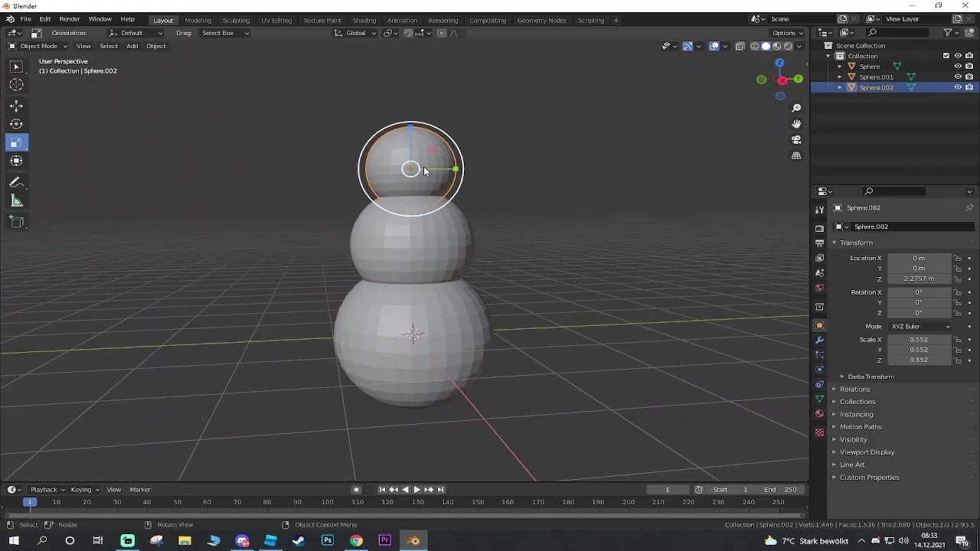
- Apply Shade Smooth to the head, middle and bottom spheres
{"action": "right_click", "coordinate": [386, 153]}
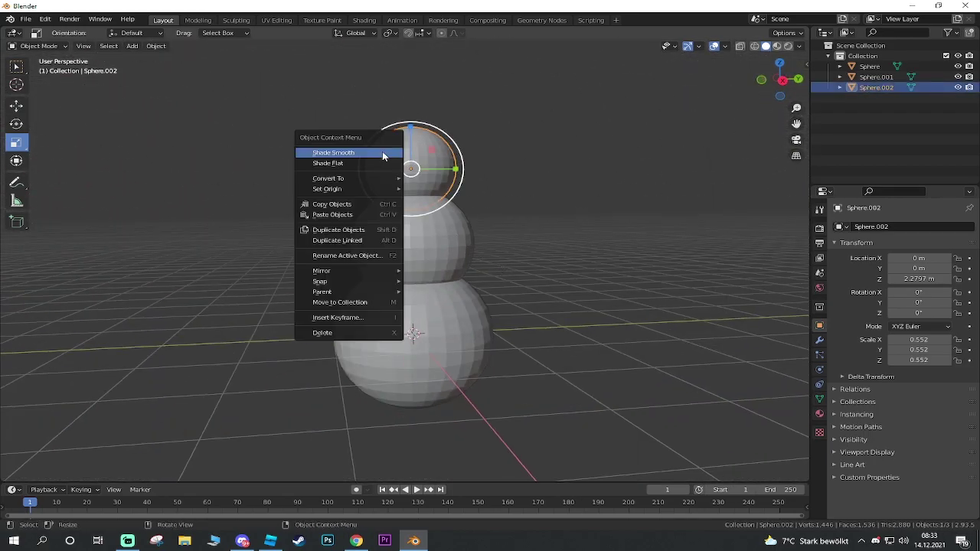
{"action": "left_click", "coordinate": [383, 153]}
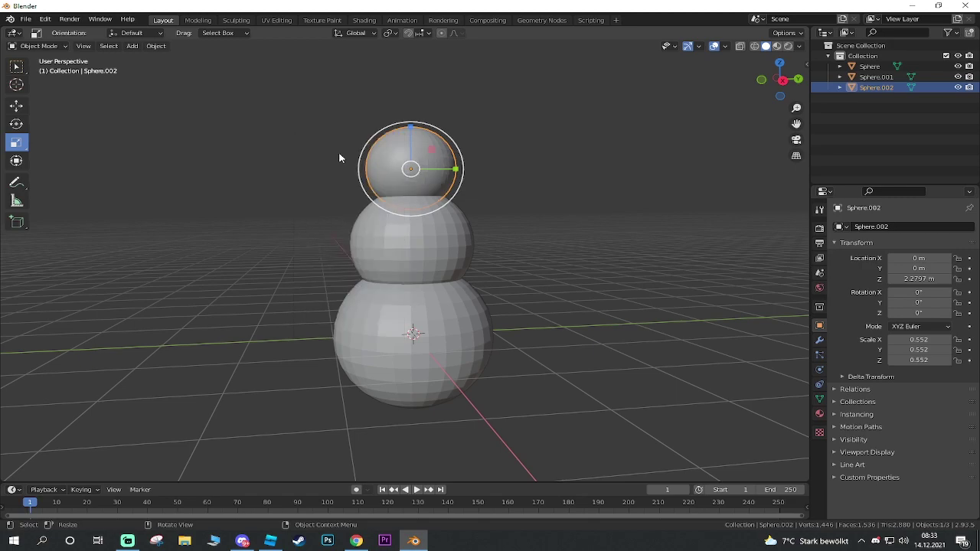
{"action": "left_click", "coordinate": [384, 245]}
{"action": "right_click", "coordinate": [378, 243]}
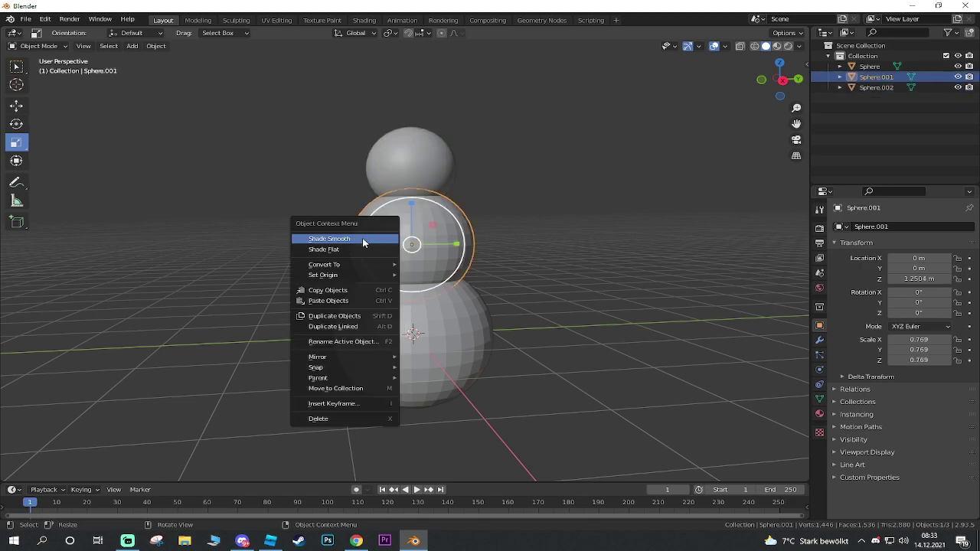
{"action": "left_click", "coordinate": [363, 242]}
{"action": "left_click", "coordinate": [371, 361]}
{"action": "right_click", "coordinate": [358, 341]}
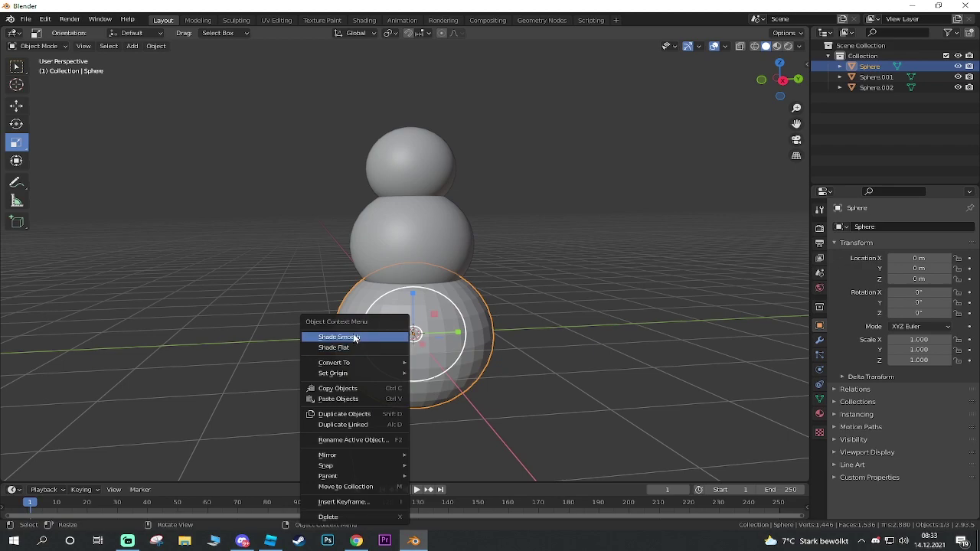
{"action": "left_click", "coordinate": [355, 338]}
- Clear the selection and bring up the Add menu's mesh list
{"action": "left_click", "coordinate": [584, 254]}
{"action": "middle_click_drag", "start_coordinate": [585, 254], "coordinate": [571, 261]}
{"action": "key", "text": "shift+a"}
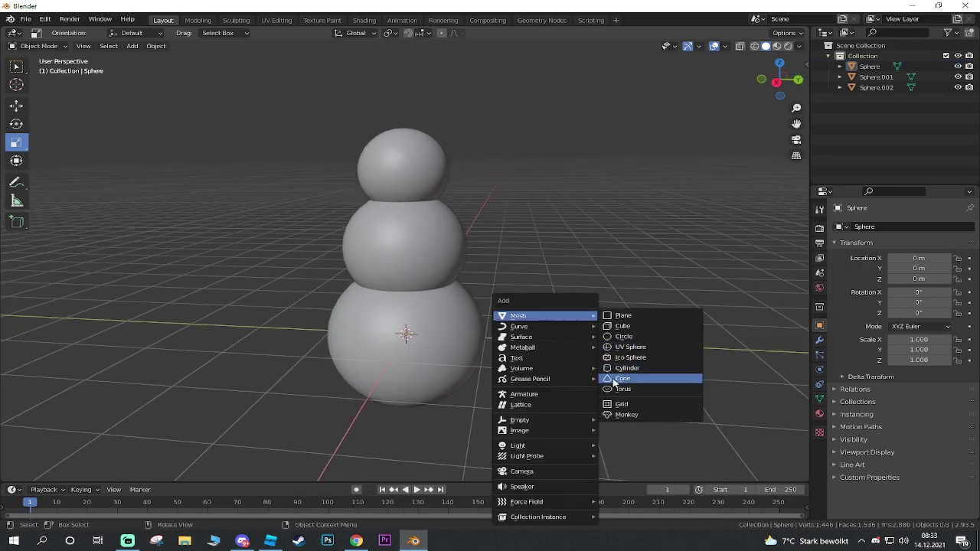
- Add a cone, raise it to the head, turn it 95° on Y and shrink it to -0.104
{"action": "left_click", "coordinate": [622, 380]}
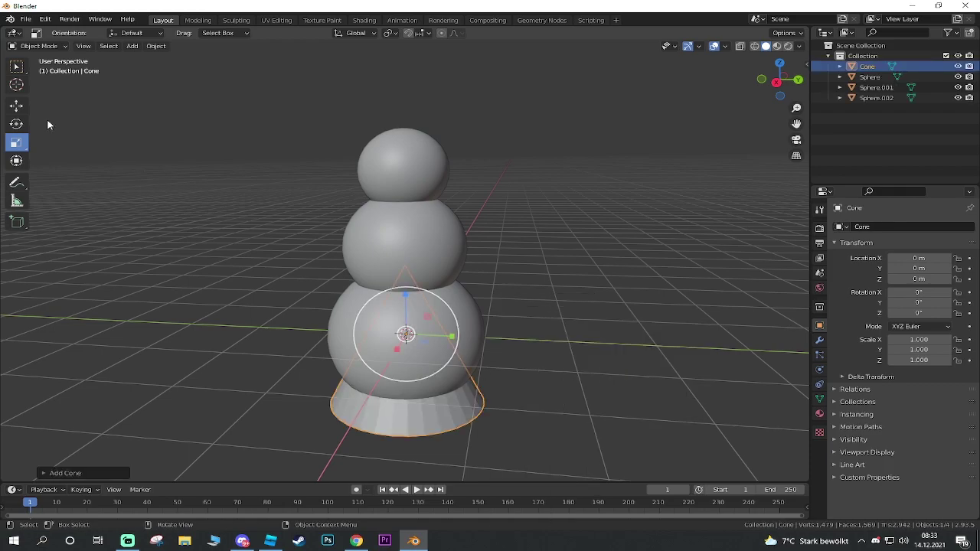
{"action": "key", "text": "shift+space"}
{"action": "key", "text": "g"}
{"action": "left_click_drag", "start_coordinate": [403, 292], "coordinate": [512, 186]}
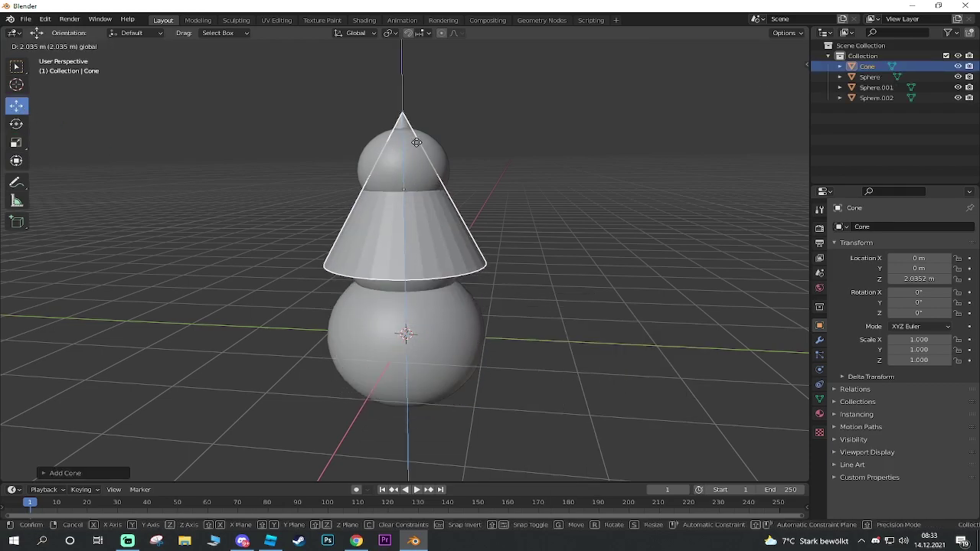
{"action": "middle_click_drag", "start_coordinate": [513, 186], "coordinate": [401, 194]}
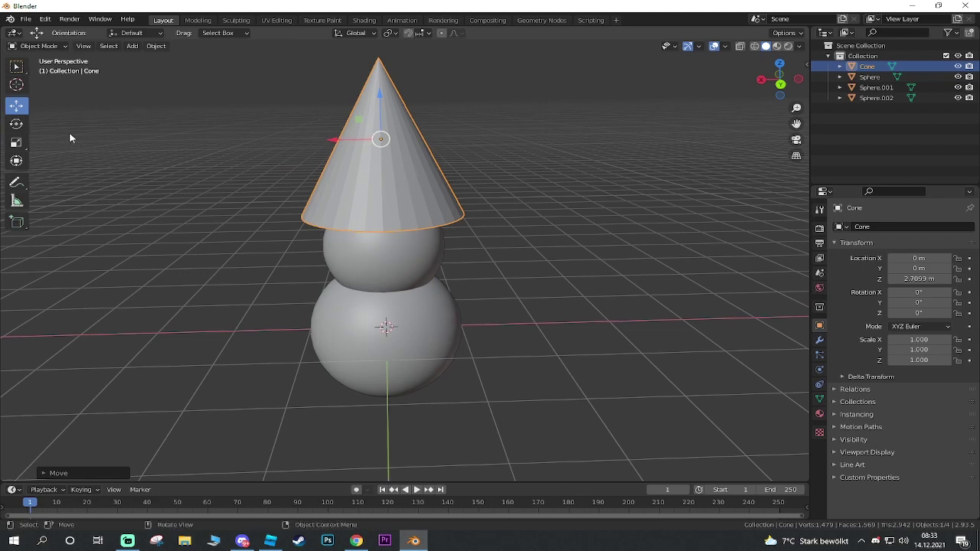
{"action": "left_click", "coordinate": [17, 124]}
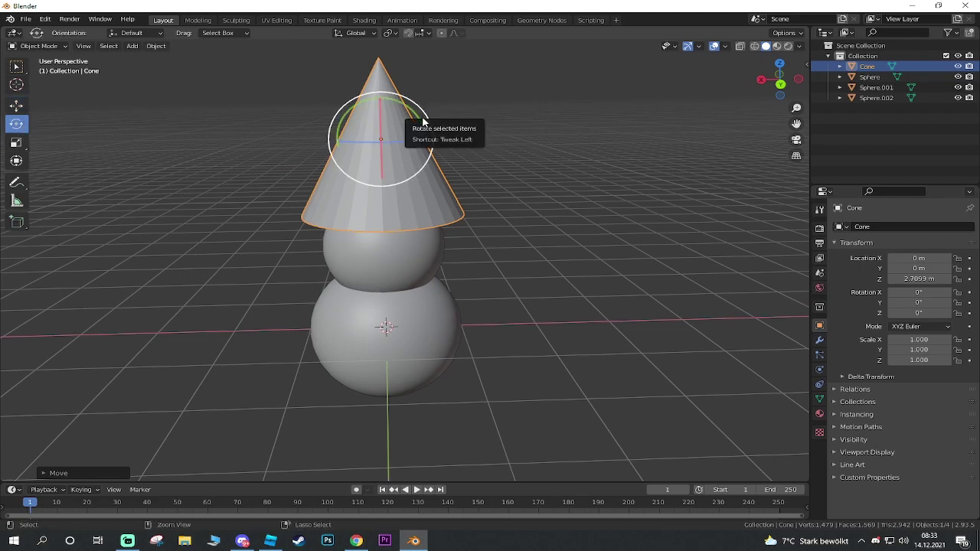
{"action": "left_click_drag", "start_coordinate": [414, 114], "coordinate": [361, 123]}
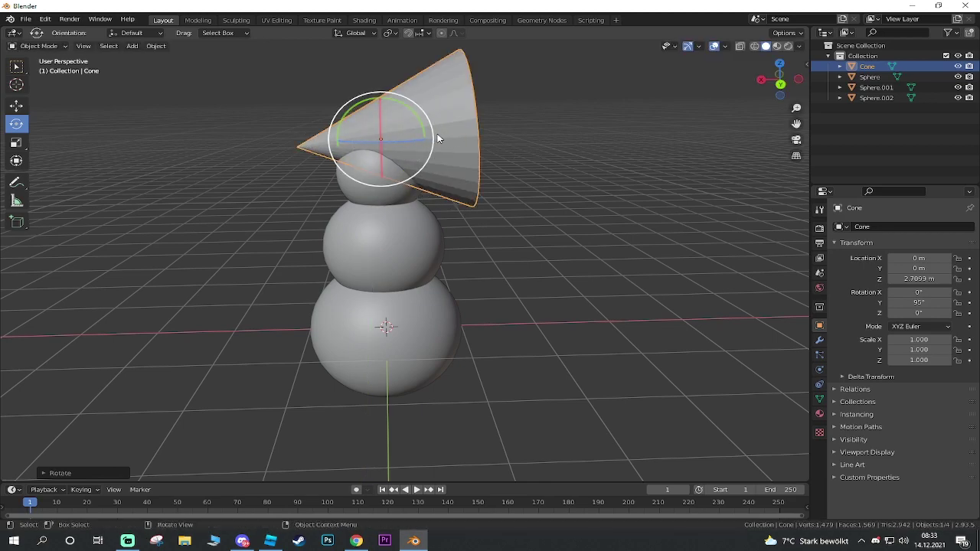
{"action": "left_click", "coordinate": [19, 141]}
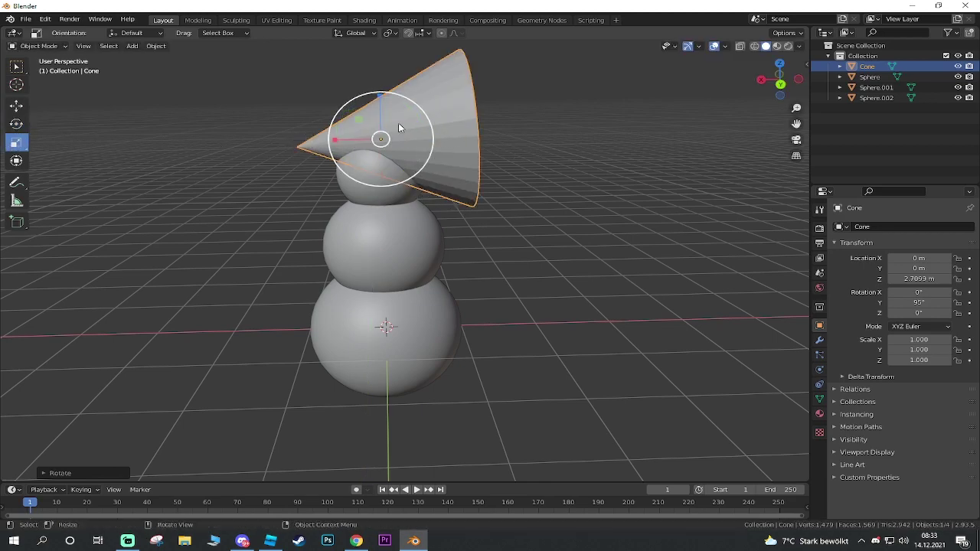
{"action": "mouse_move", "coordinate": [409, 127]}
{"action": "left_mouse_down"}
{"action": "mouse_move", "coordinate": [382, 137]}
{"action": "mouse_move", "coordinate": [320, 133]}
{"action": "left_mouse_up"}
{"action": "left_click", "coordinate": [14, 109]}
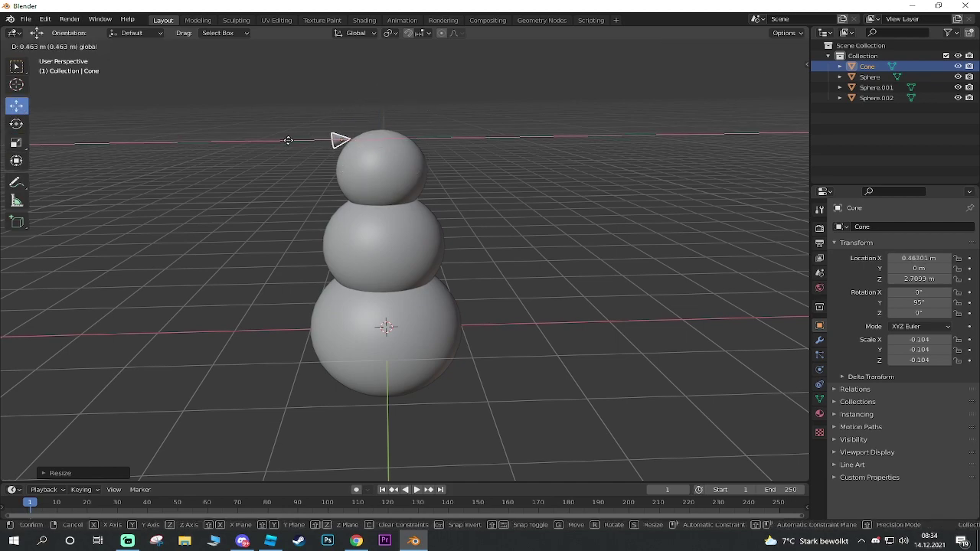
- Lower the cone to head height, push it out along X and rotate it 180° on Z
{"action": "left_click_drag", "start_coordinate": [344, 94], "coordinate": [342, 122]}
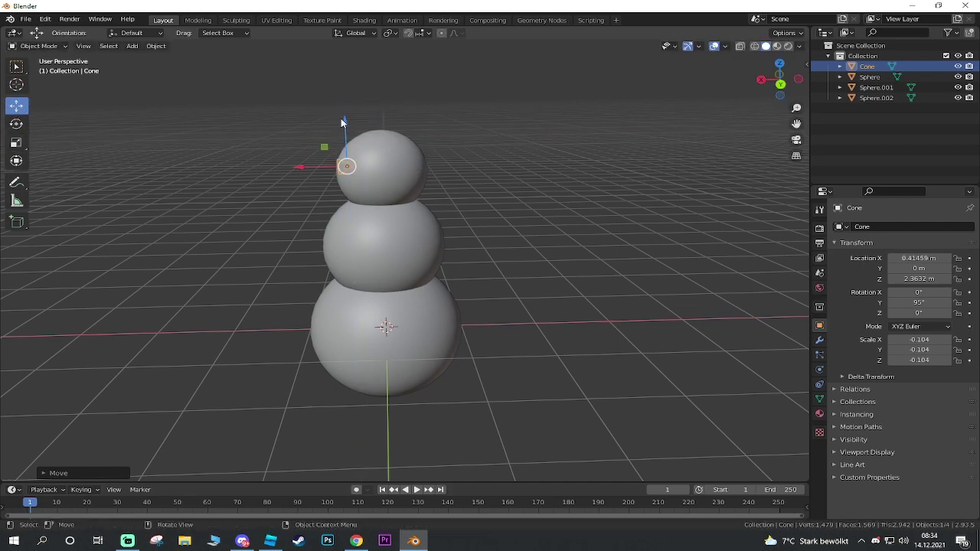
{"action": "left_click_drag", "start_coordinate": [305, 168], "coordinate": [295, 164]}
{"action": "scroll", "coordinate": [357, 168], "scroll_direction": "up", "scroll_amount": 4}
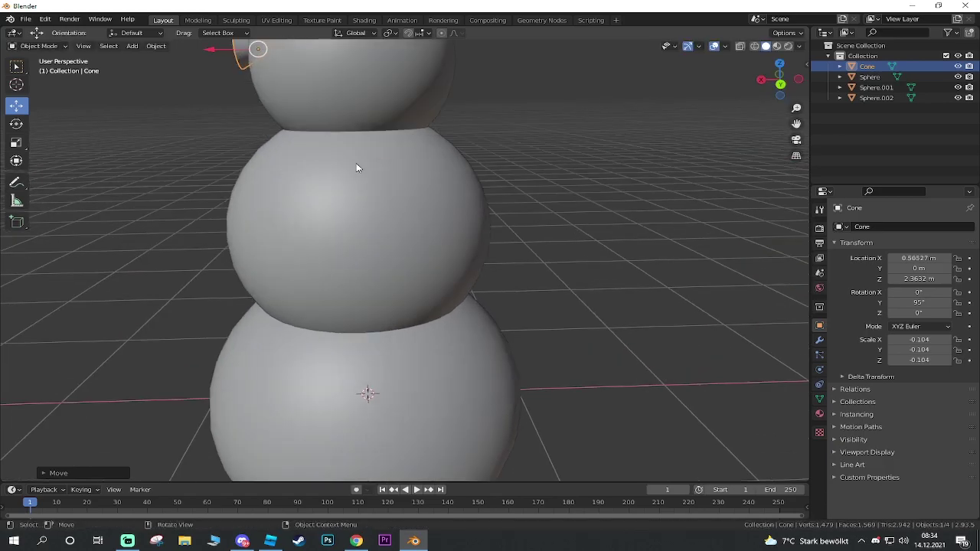
{"action": "mouse_move", "coordinate": [357, 168]}
{"action": "middle_mouse_down"}
{"action": "mouse_move", "coordinate": [446, 206]}
{"action": "mouse_move", "coordinate": [477, 167]}
{"action": "mouse_move", "coordinate": [424, 225]}
{"action": "middle_mouse_up"}
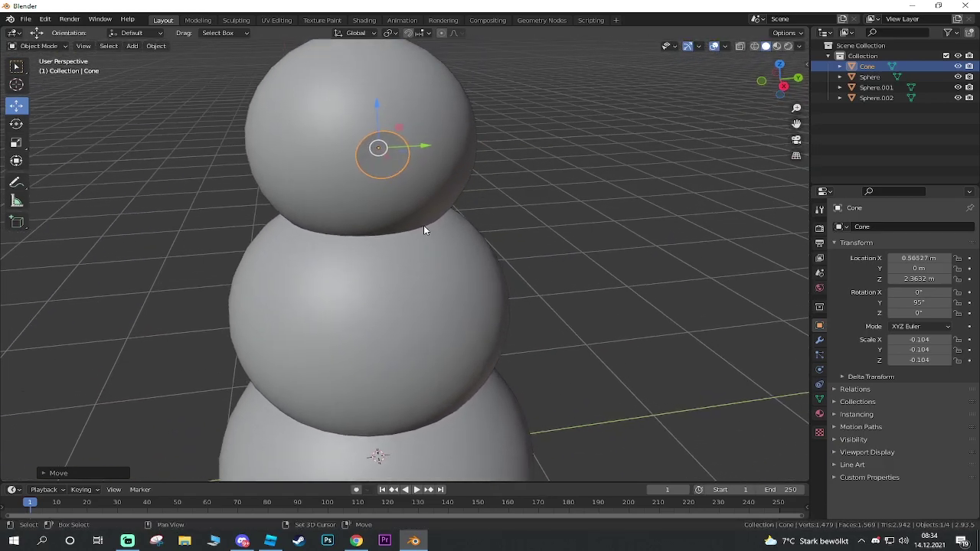
{"action": "left_click", "coordinate": [17, 123]}
{"action": "mouse_move", "coordinate": [211, 176]}
{"action": "middle_mouse_down"}
{"action": "mouse_move", "coordinate": [406, 237]}
{"action": "mouse_move", "coordinate": [413, 188]}
{"action": "middle_mouse_up"}
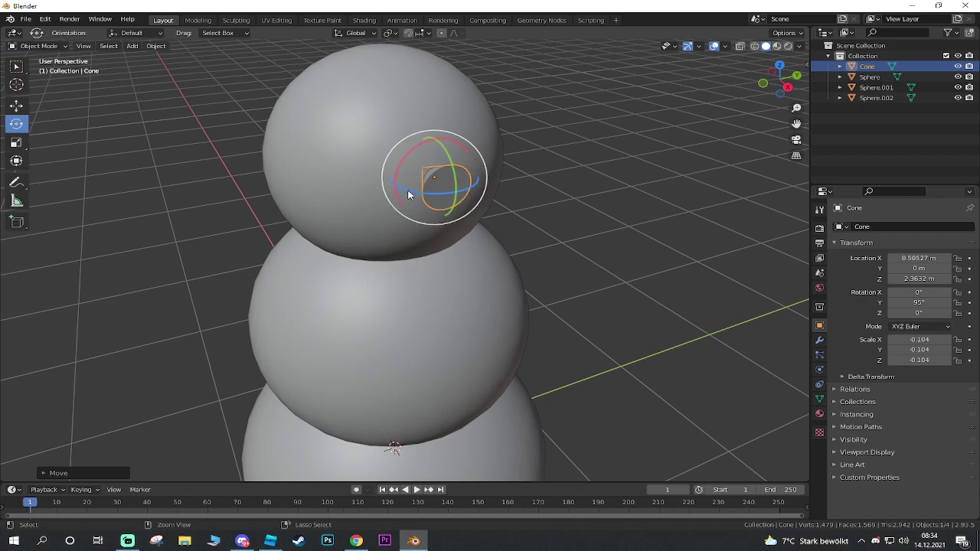
{"action": "left_click_drag", "start_coordinate": [410, 193], "coordinate": [455, 164]}
{"action": "mouse_move", "coordinate": [501, 183]}
{"action": "middle_mouse_down"}
{"action": "mouse_move", "coordinate": [492, 221]}
{"action": "mouse_move", "coordinate": [543, 197]}
{"action": "middle_mouse_up"}
{"action": "left_click", "coordinate": [16, 106]}
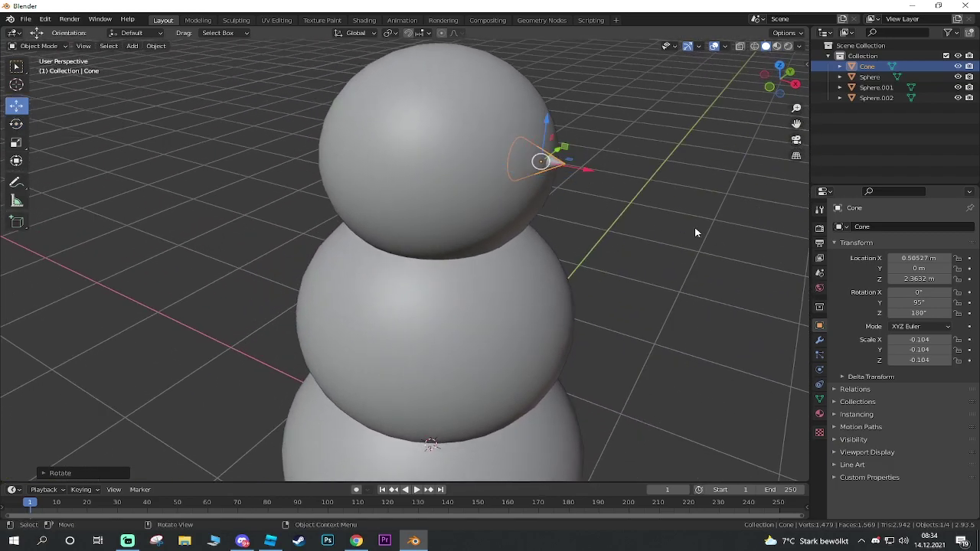
- In Edit Mode, pull the cone's tip vertex outward into a long carrot point
{"action": "key", "text": "Tab"}
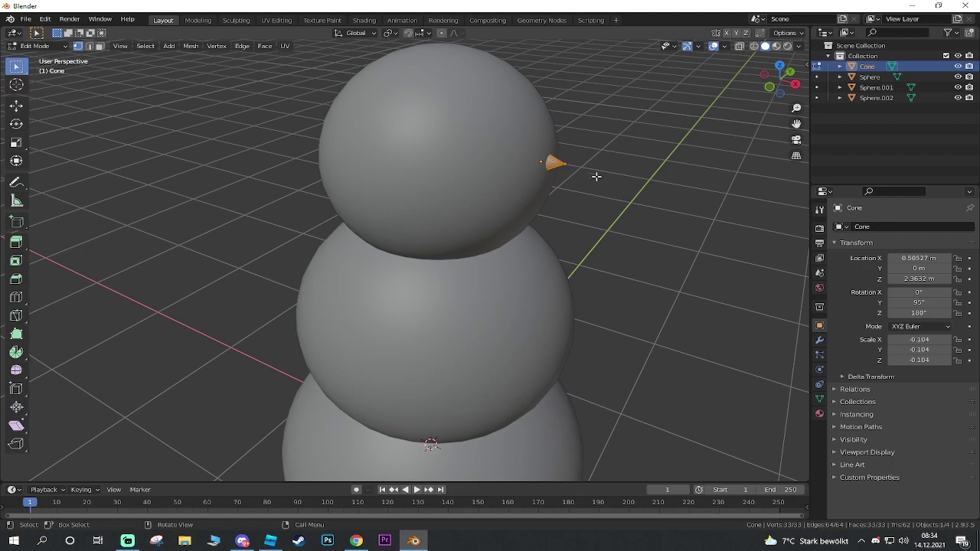
{"action": "left_click", "coordinate": [564, 164]}
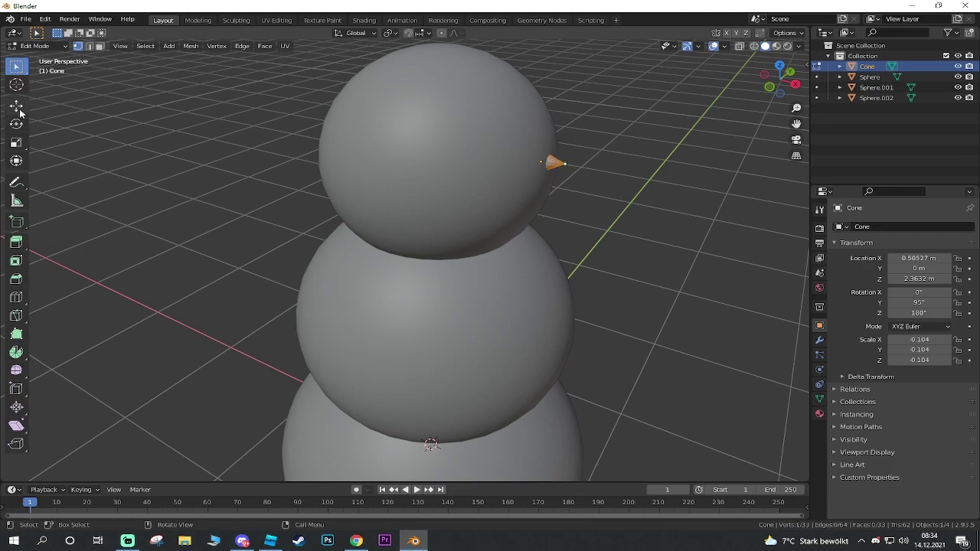
{"action": "left_click", "coordinate": [20, 111]}
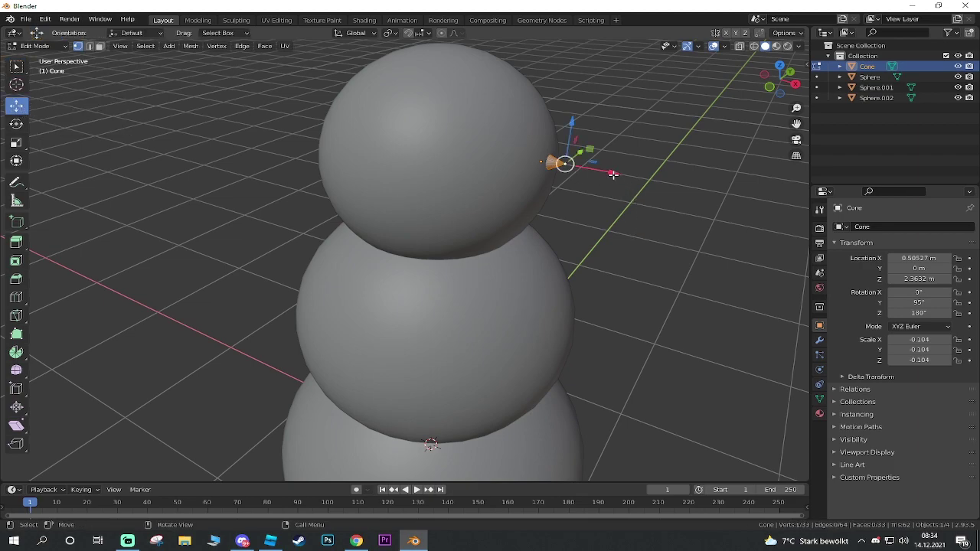
{"action": "left_click_drag", "start_coordinate": [612, 175], "coordinate": [666, 188]}
{"action": "mouse_move", "coordinate": [666, 187]}
{"action": "middle_mouse_down"}
{"action": "mouse_move", "coordinate": [595, 222]}
{"action": "mouse_move", "coordinate": [518, 236]}
{"action": "mouse_move", "coordinate": [564, 237]}
{"action": "middle_mouse_up"}
{"action": "key", "text": "Tab"}
{"action": "left_click", "coordinate": [355, 220]}
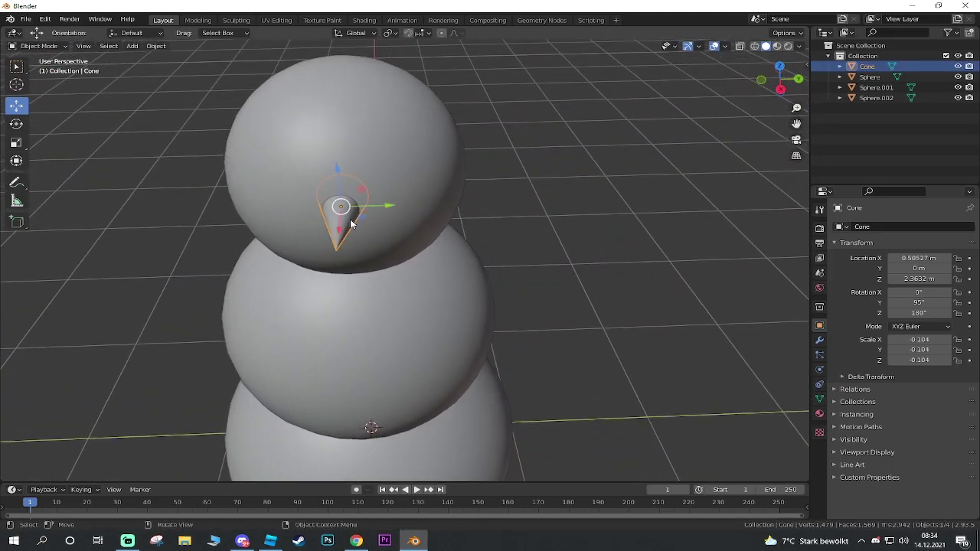
{"action": "right_click", "coordinate": [348, 220]}
{"action": "mouse_move", "coordinate": [495, 268]}
{"action": "middle_mouse_down"}
{"action": "mouse_move", "coordinate": [428, 222]}
{"action": "mouse_move", "coordinate": [237, 200]}
{"action": "mouse_move", "coordinate": [317, 245]}
{"action": "middle_mouse_up"}
{"action": "scroll", "coordinate": [239, 205], "scroll_direction": "up", "scroll_amount": 3}
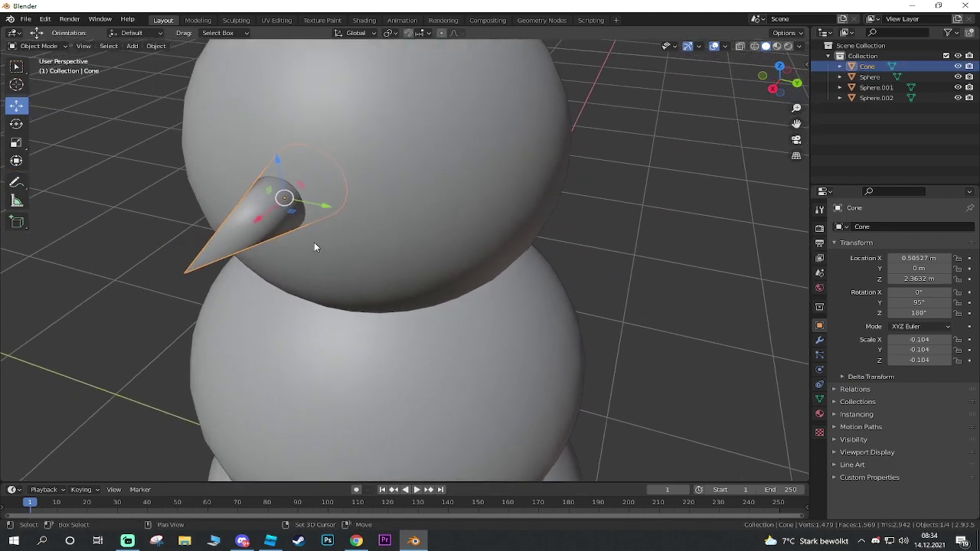
- Enable Auto Smooth under Normals for the cone nose and the body spheres
{"action": "left_click", "coordinate": [819, 400]}
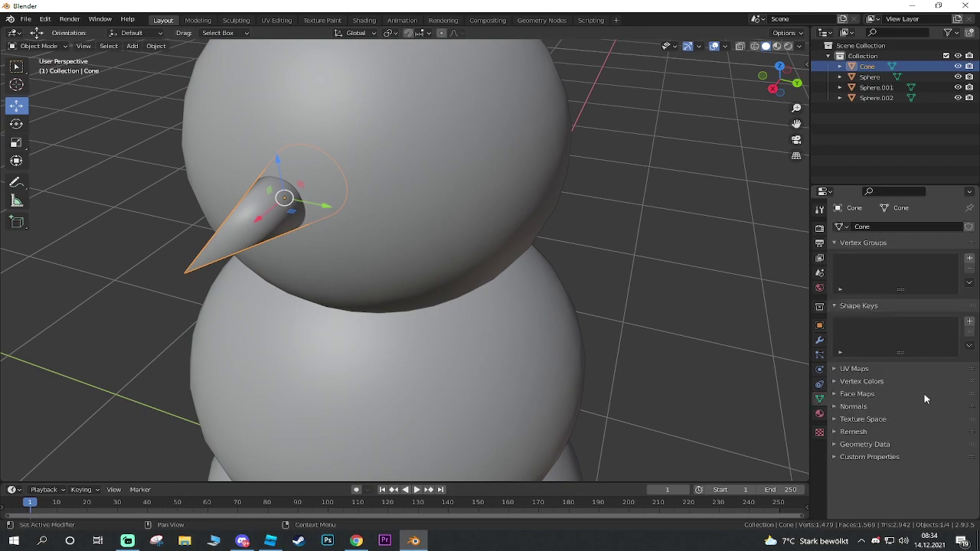
{"action": "left_click", "coordinate": [832, 407]}
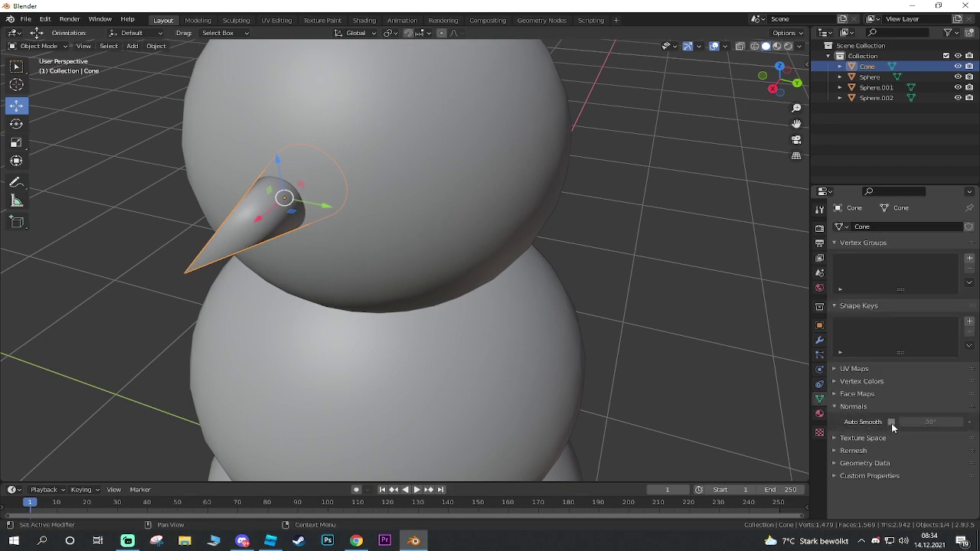
{"action": "left_click", "coordinate": [891, 423]}
{"action": "left_click", "coordinate": [891, 423]}
{"action": "left_click", "coordinate": [890, 422]}
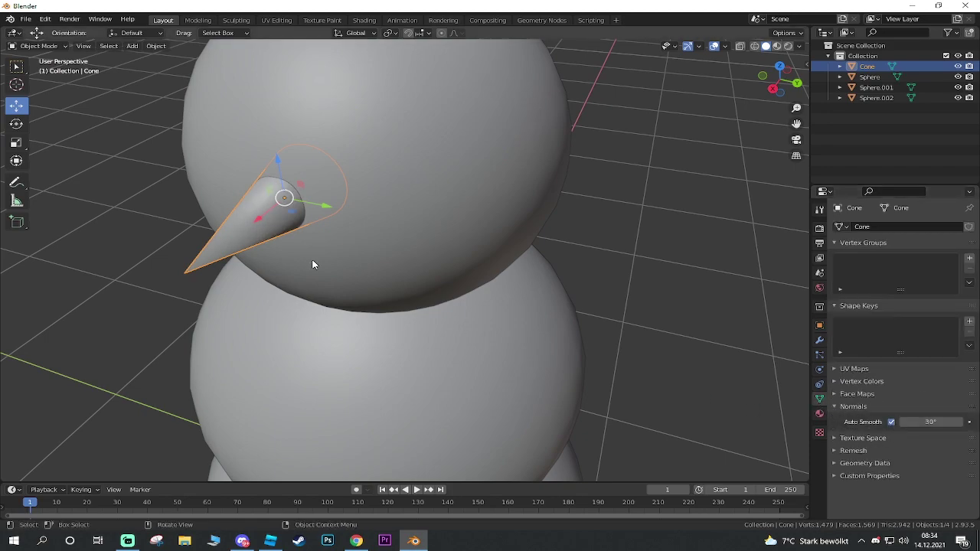
{"action": "left_click", "coordinate": [481, 190]}
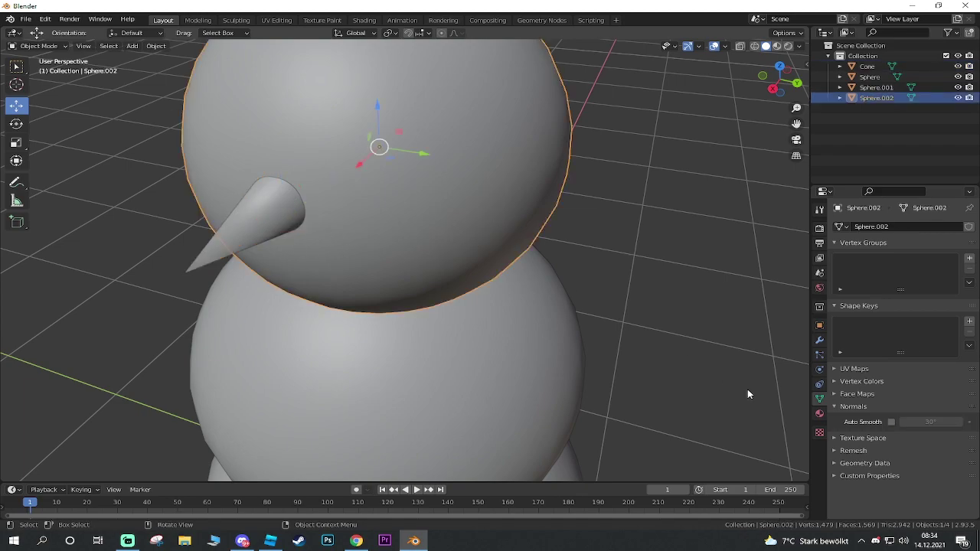
{"action": "left_click", "coordinate": [442, 390]}
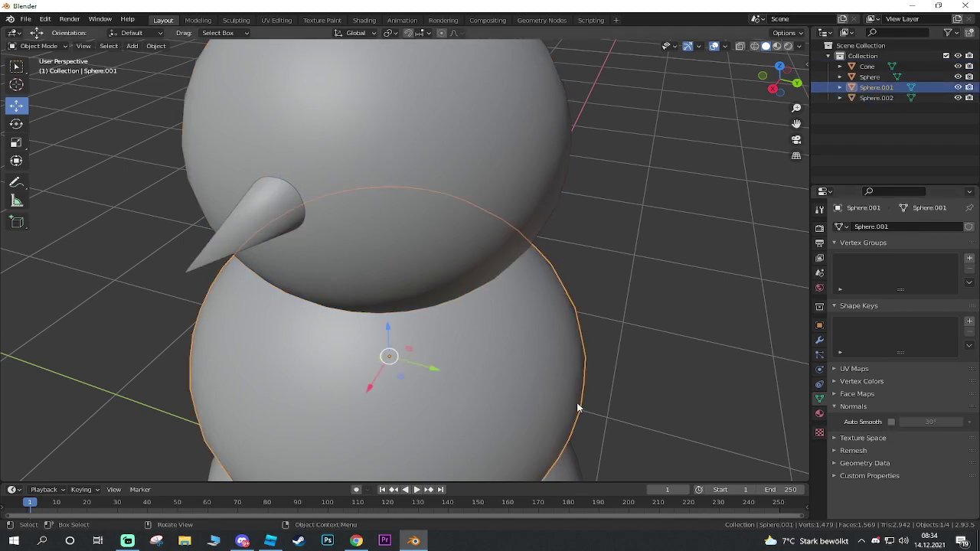
{"action": "left_click", "coordinate": [891, 423]}
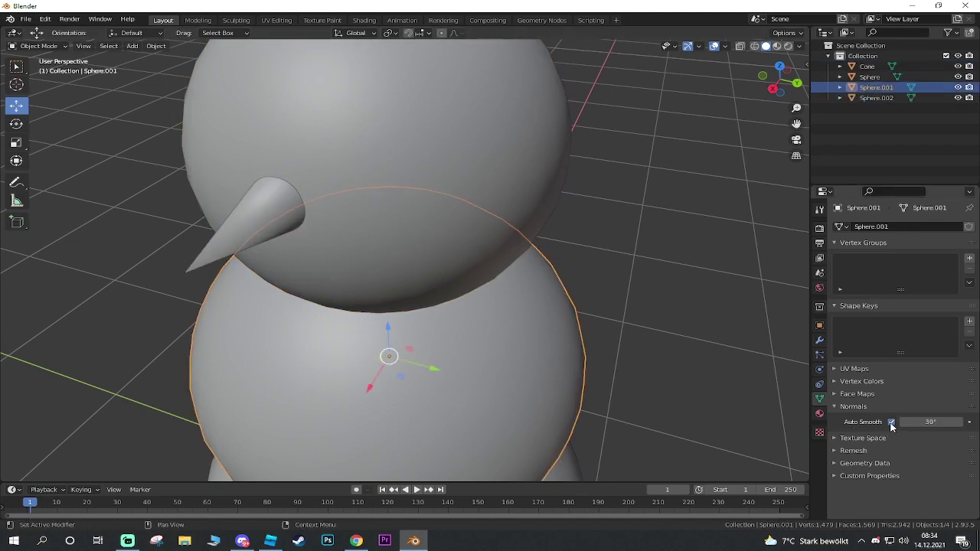
{"action": "left_click", "coordinate": [555, 475]}
{"action": "left_click", "coordinate": [891, 423]}
- Duplicate the head sphere in place as Sphere.003
{"action": "left_click", "coordinate": [617, 372]}
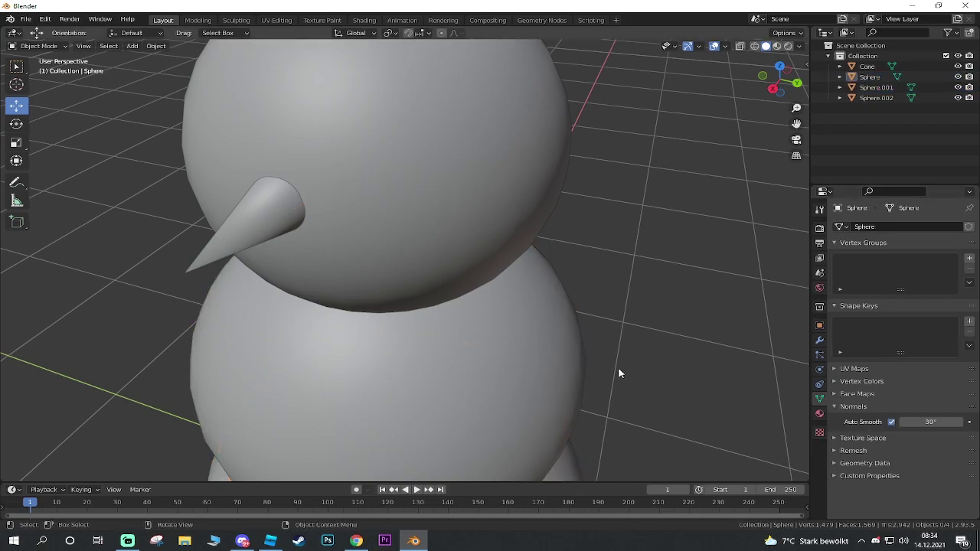
{"action": "middle_click_drag", "start_coordinate": [617, 372], "coordinate": [343, 175]}
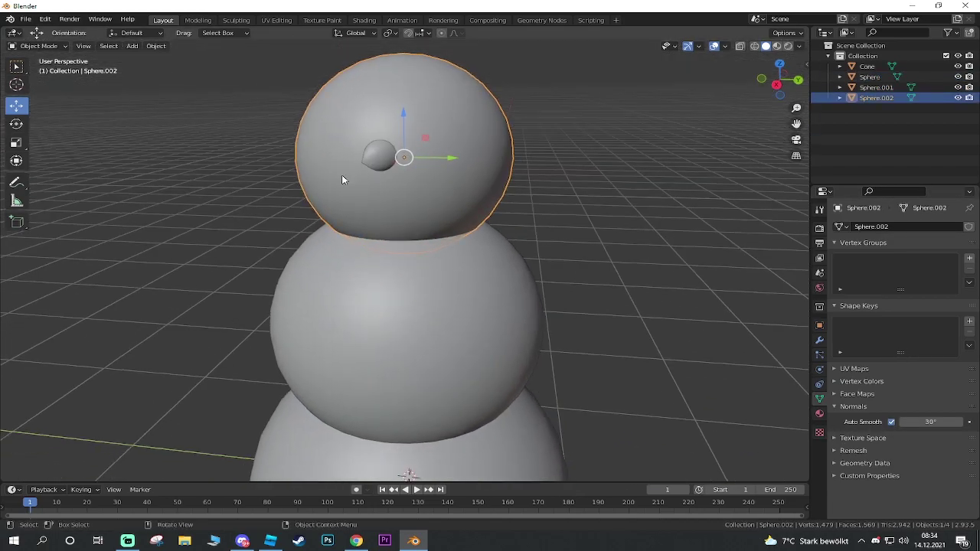
{"action": "middle_click_drag", "start_coordinate": [455, 219], "coordinate": [494, 231]}
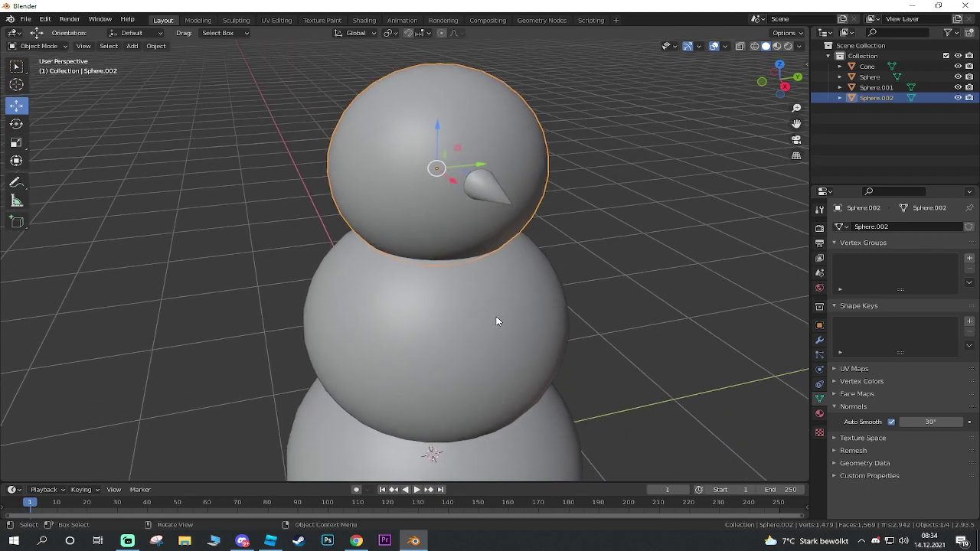
{"action": "key", "text": "shift+d"}
{"action": "key", "text": "Escape"}
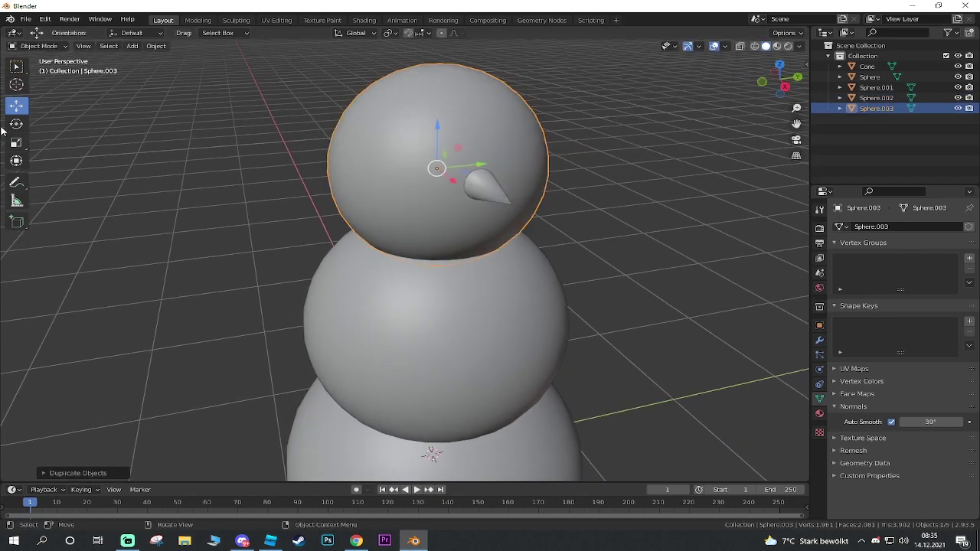
- Shrink the head copy to eye size and raise it above the nose
{"action": "left_click", "coordinate": [13, 145]}
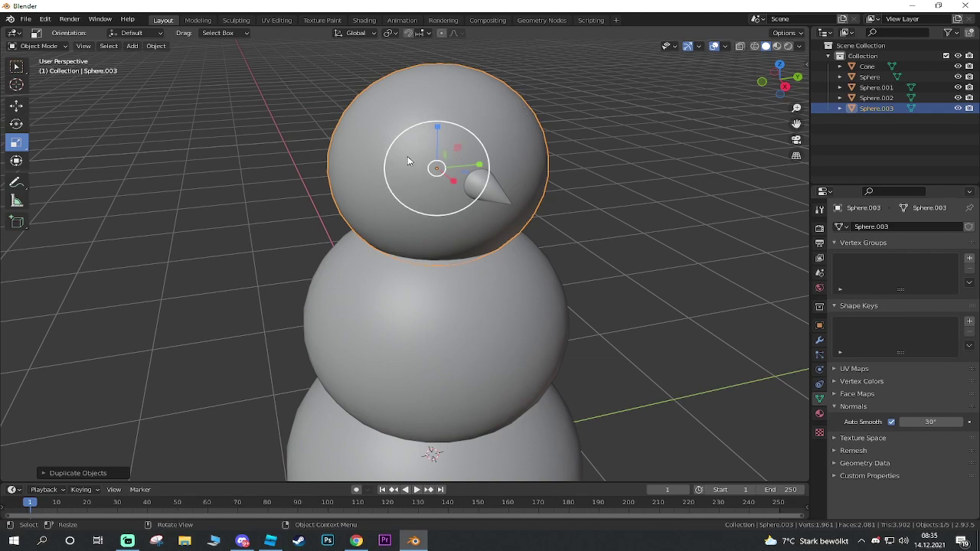
{"action": "mouse_move", "coordinate": [406, 143]}
{"action": "left_mouse_down"}
{"action": "mouse_move", "coordinate": [482, 219]}
{"action": "mouse_move", "coordinate": [473, 205]}
{"action": "left_mouse_up"}
{"action": "left_click", "coordinate": [16, 105]}
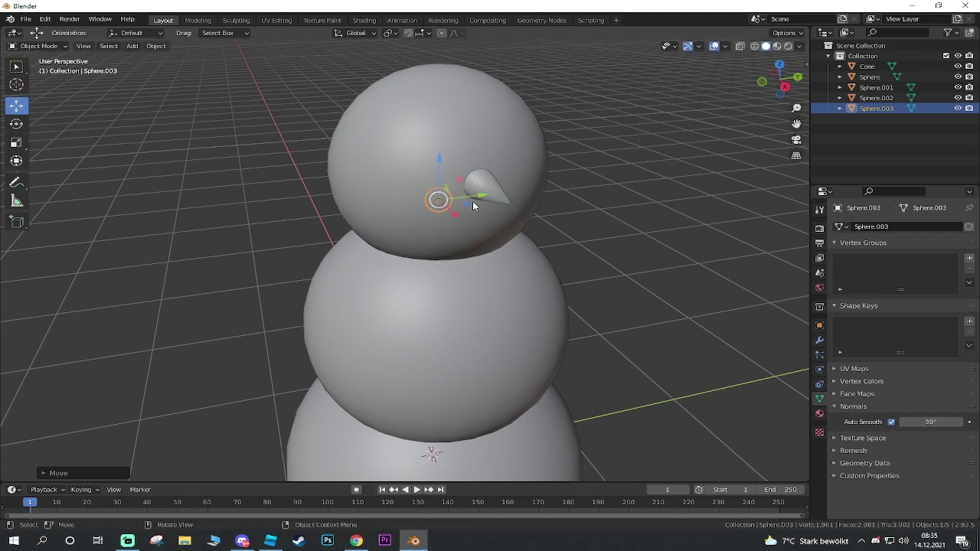
{"action": "left_click_drag", "start_coordinate": [447, 175], "coordinate": [446, 115]}
{"action": "mouse_move", "coordinate": [541, 201]}
{"action": "middle_mouse_down"}
{"action": "mouse_move", "coordinate": [457, 201]}
{"action": "mouse_move", "coordinate": [422, 217]}
{"action": "mouse_move", "coordinate": [505, 196]}
{"action": "middle_mouse_up"}
- Copy the eye into a second eye beside it, then duplicate the first eye again
{"action": "key", "text": "shift+d"}
{"action": "key", "text": "Escape"}
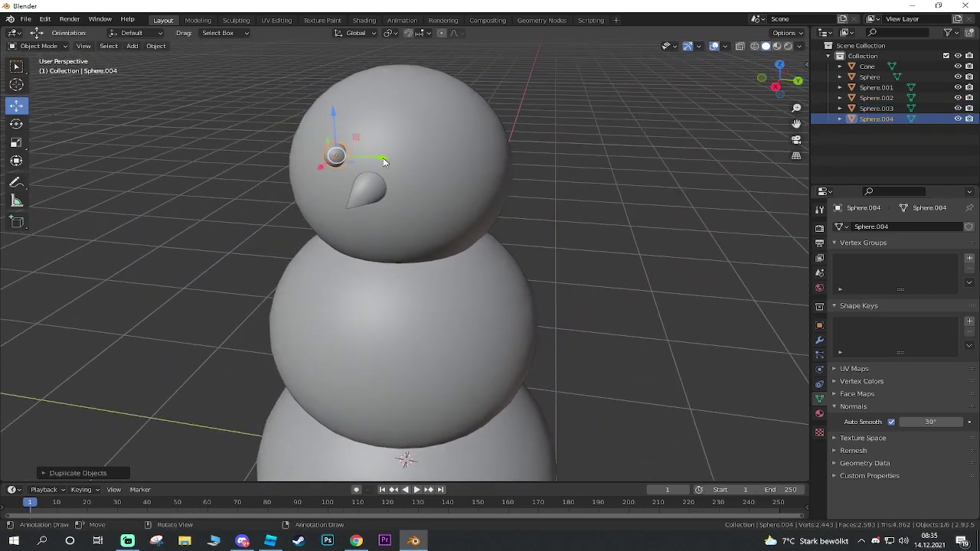
{"action": "left_click_drag", "start_coordinate": [385, 161], "coordinate": [458, 170]}
{"action": "mouse_move", "coordinate": [458, 170]}
{"action": "middle_mouse_down"}
{"action": "mouse_move", "coordinate": [462, 201]}
{"action": "mouse_move", "coordinate": [459, 190]}
{"action": "middle_mouse_up"}
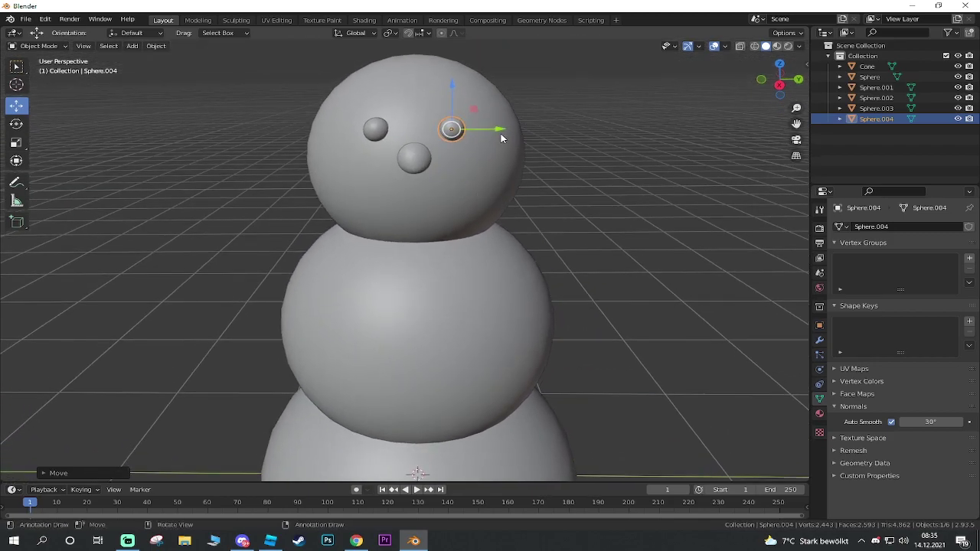
{"action": "key", "text": "alt+a"}
{"action": "middle_click_drag", "start_coordinate": [501, 136], "coordinate": [406, 154]}
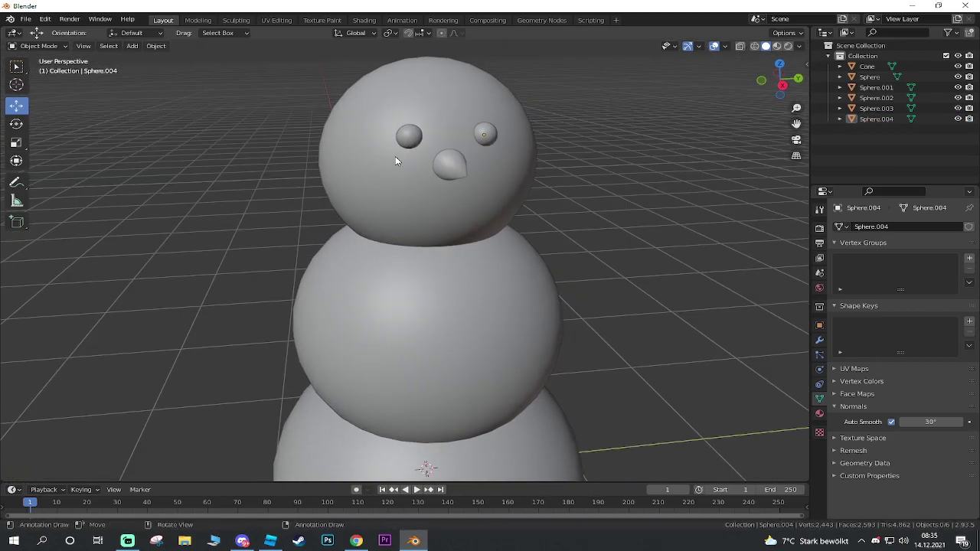
{"action": "left_click", "coordinate": [408, 138]}
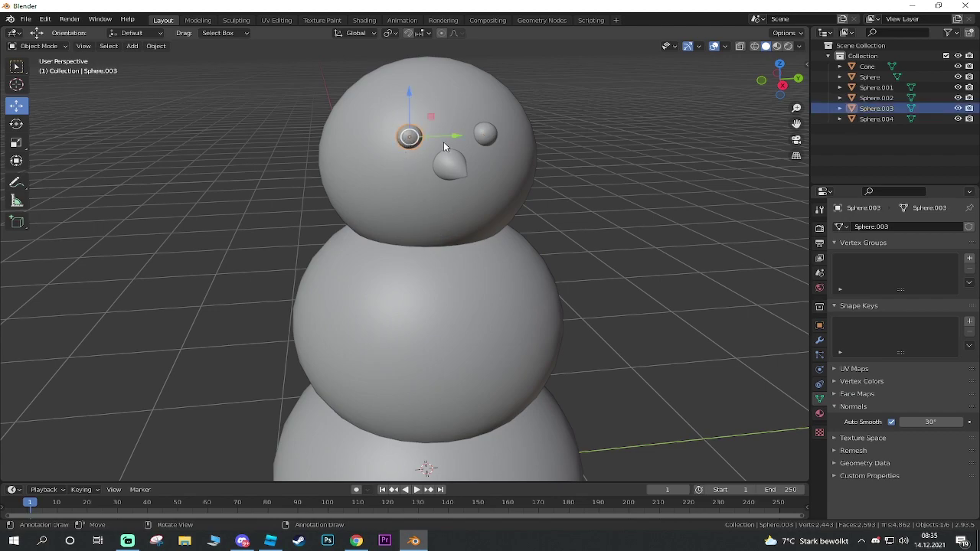
{"action": "key", "text": "shift+d"}
- Move the eye copy below the face and shrink it into the first mouth bead
{"action": "right_click", "coordinate": [414, 119]}
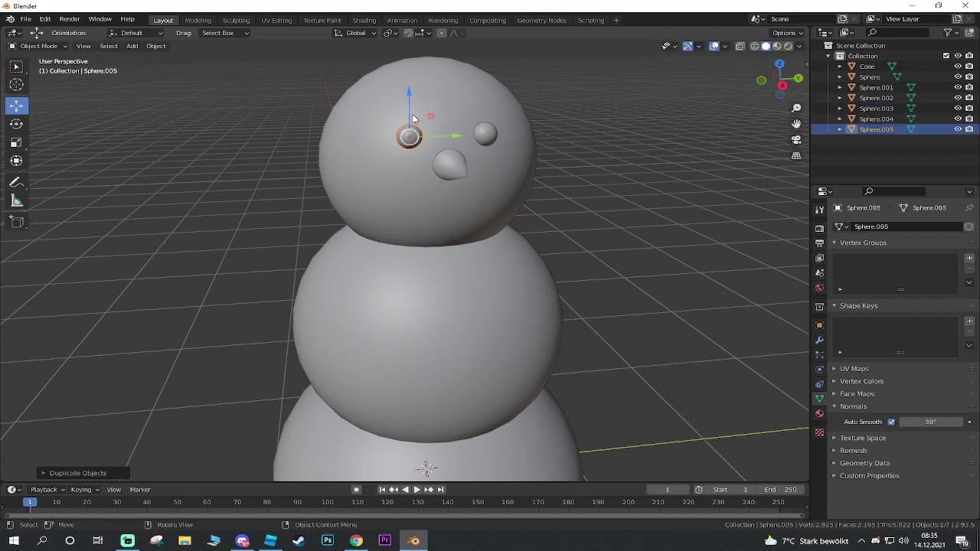
{"action": "left_click_drag", "start_coordinate": [410, 90], "coordinate": [410, 164]}
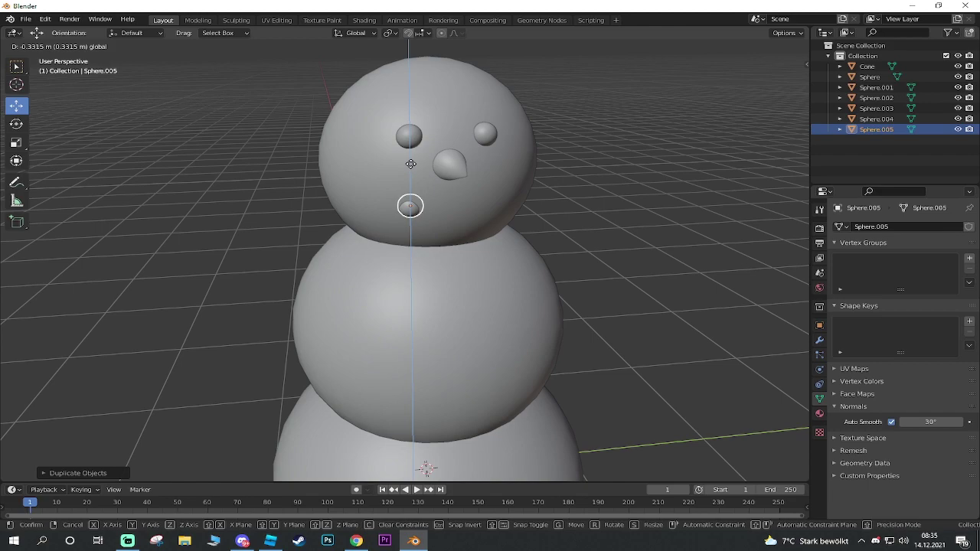
{"action": "scroll", "coordinate": [410, 163], "scroll_direction": "up", "scroll_amount": 4}
{"action": "left_click", "coordinate": [16, 144]}
{"action": "left_click_drag", "start_coordinate": [461, 105], "coordinate": [439, 125]}
{"action": "mouse_move", "coordinate": [439, 124]}
{"action": "middle_mouse_down"}
{"action": "mouse_move", "coordinate": [474, 221]}
{"action": "mouse_move", "coordinate": [3, 115]}
{"action": "middle_mouse_up"}
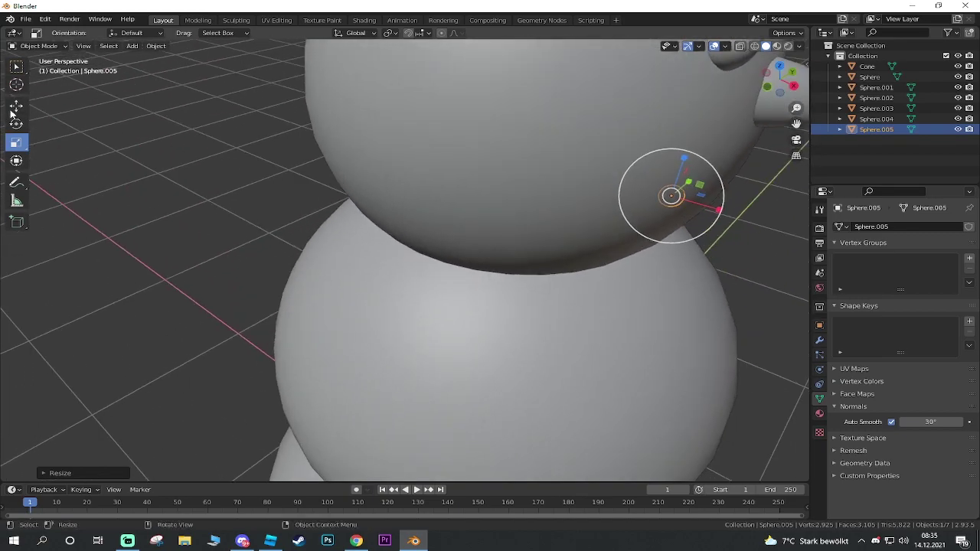
{"action": "left_click", "coordinate": [15, 108]}
{"action": "left_click_drag", "start_coordinate": [712, 209], "coordinate": [726, 212]}
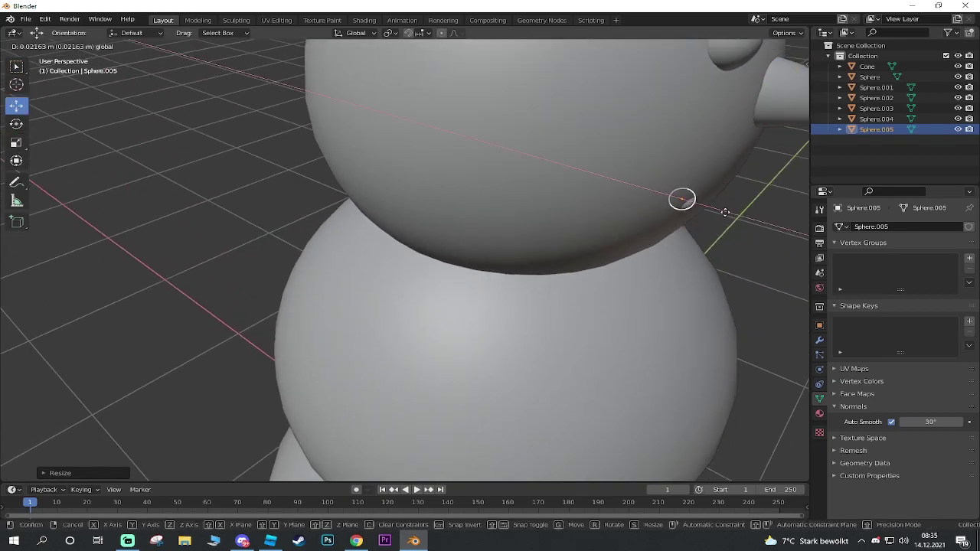
{"action": "middle_click_drag", "start_coordinate": [725, 212], "coordinate": [633, 187]}
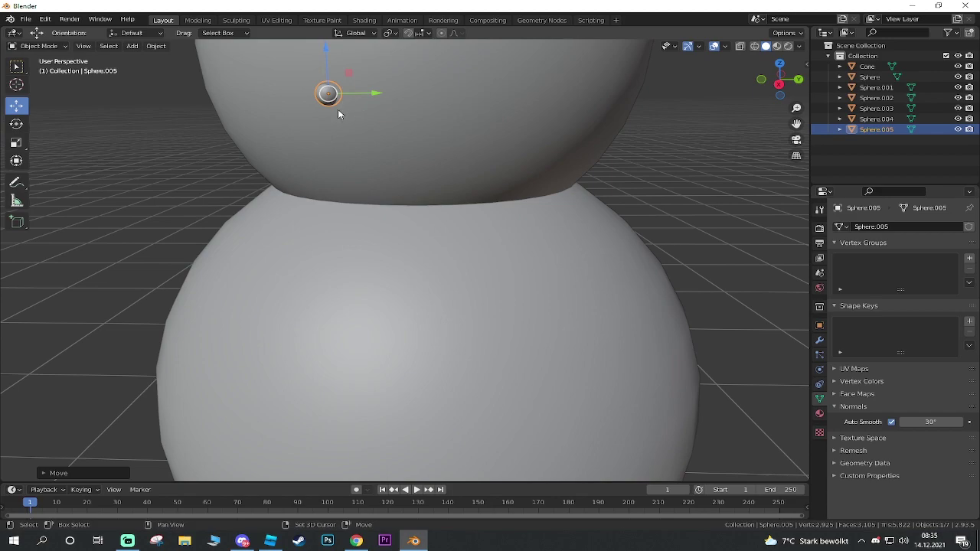
- Duplicate the bead several times, sliding each copy along the row
{"action": "key", "text": "shift+d"}
{"action": "left_click", "coordinate": [369, 100]}
{"action": "key", "text": "shift+d"}
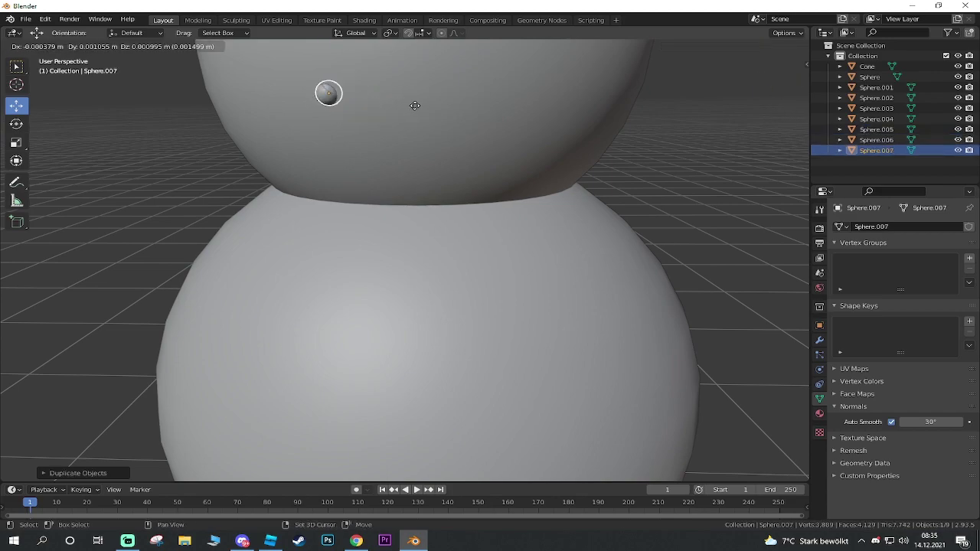
{"action": "left_click", "coordinate": [428, 108]}
{"action": "key", "text": "shift+d"}
{"action": "left_click", "coordinate": [429, 107]}
{"action": "key", "text": "shift+d"}
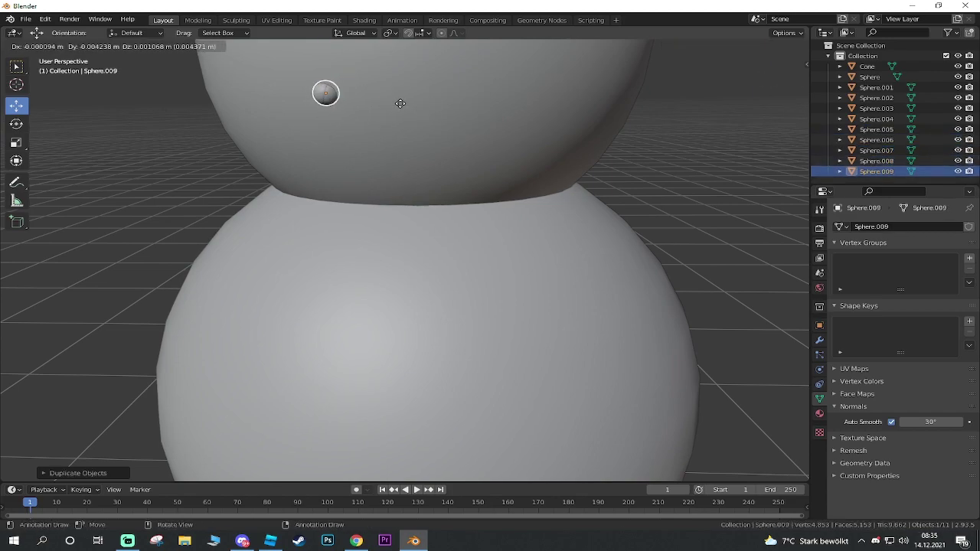
{"action": "left_click", "coordinate": [446, 114]}
{"action": "key", "text": "shift+d"}
{"action": "left_click", "coordinate": [408, 107]}
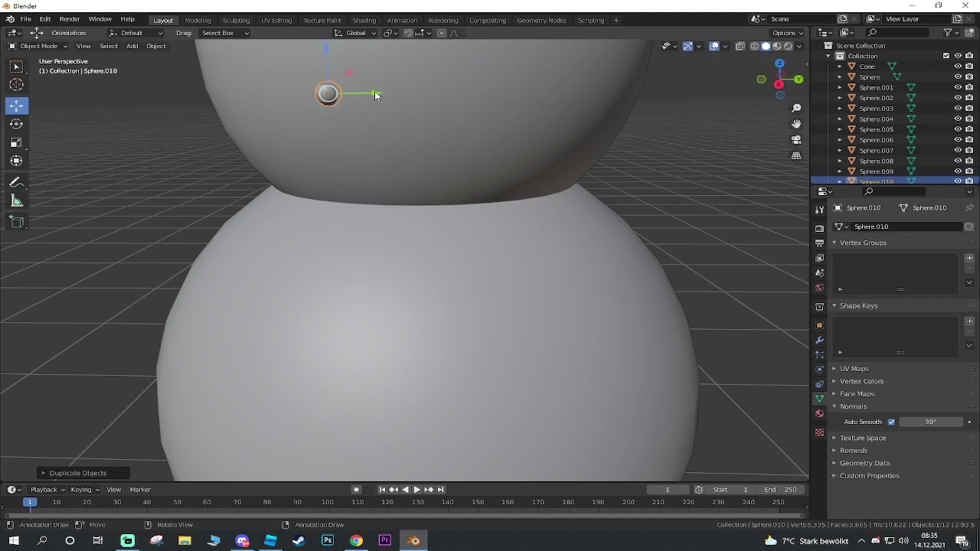
{"action": "left_click_drag", "start_coordinate": [374, 95], "coordinate": [417, 104]}
{"action": "middle_click_drag", "start_coordinate": [417, 104], "coordinate": [508, 172]}
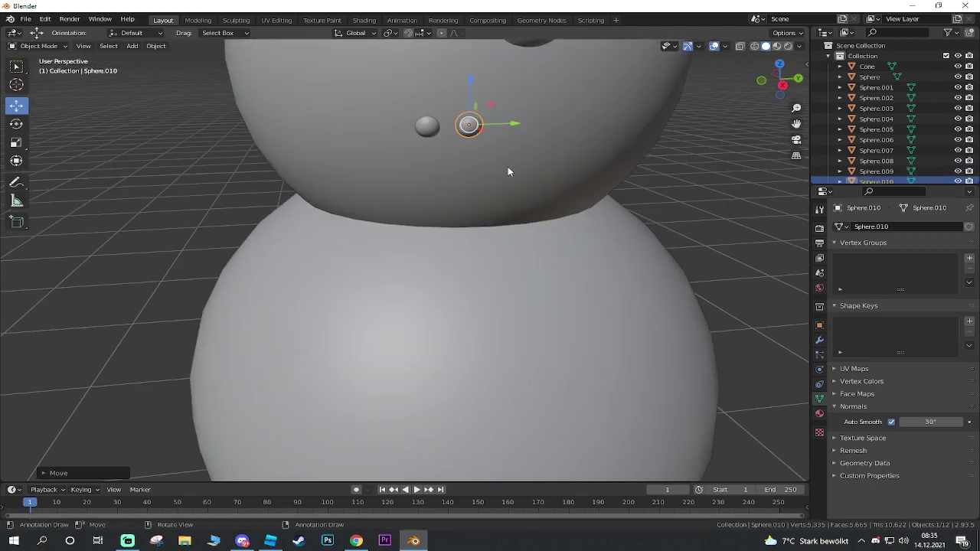
- Space the leftmost bead along the row and settle it onto the head surface
{"action": "left_click", "coordinate": [432, 129]}
{"action": "left_click_drag", "start_coordinate": [473, 127], "coordinate": [546, 142]}
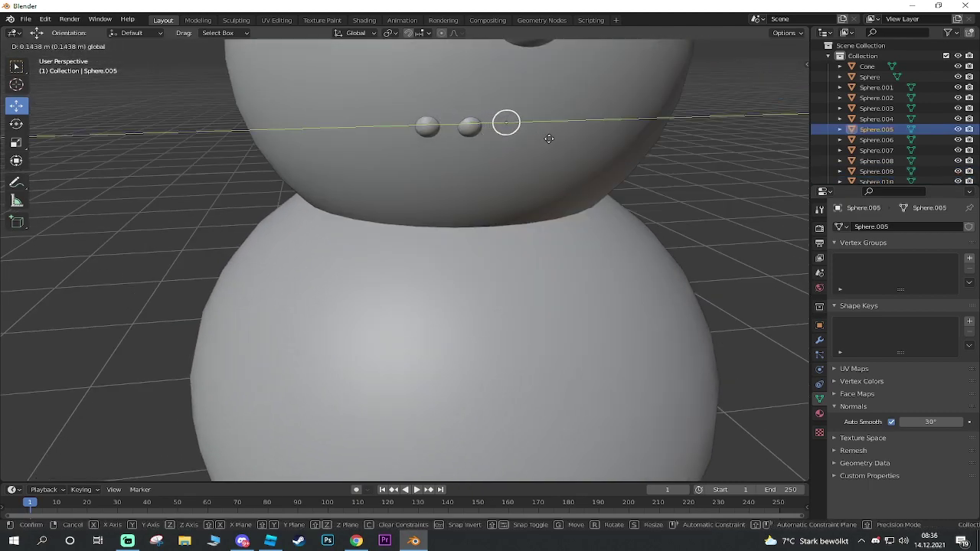
{"action": "middle_click_drag", "start_coordinate": [547, 145], "coordinate": [465, 162]}
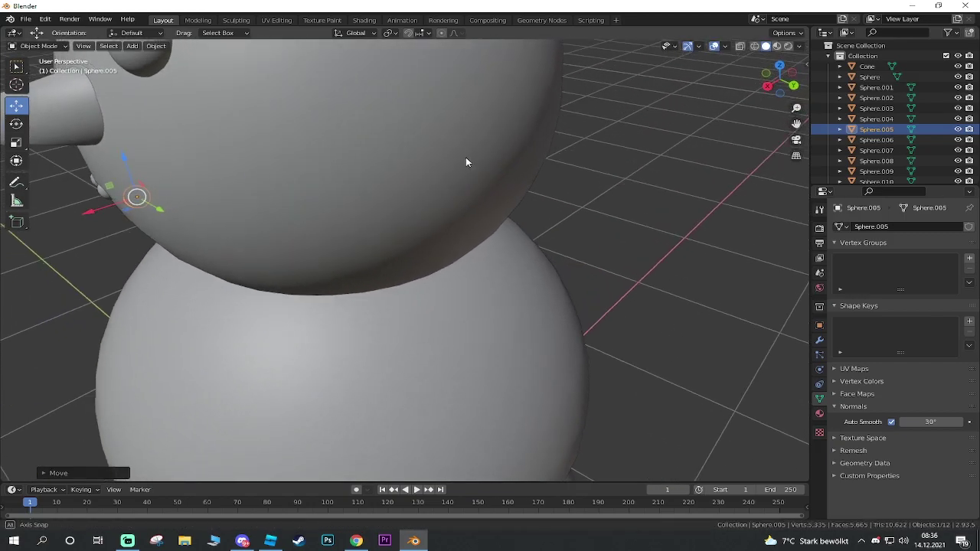
{"action": "left_click_drag", "start_coordinate": [98, 213], "coordinate": [79, 211]}
{"action": "left_click", "coordinate": [79, 211]}
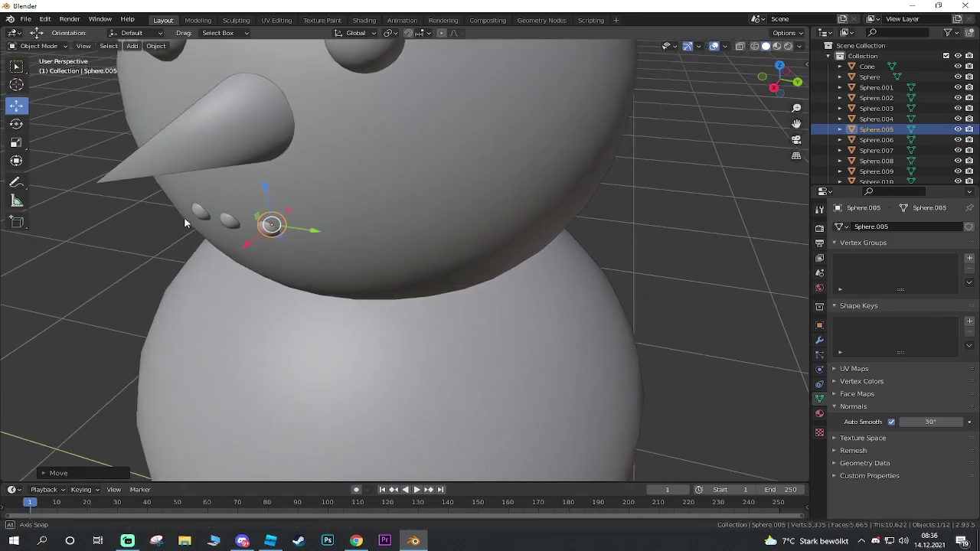
{"action": "middle_click_drag", "start_coordinate": [79, 211], "coordinate": [207, 204], "text": "shift"}
{"action": "middle_click_drag", "start_coordinate": [448, 184], "coordinate": [454, 181]}
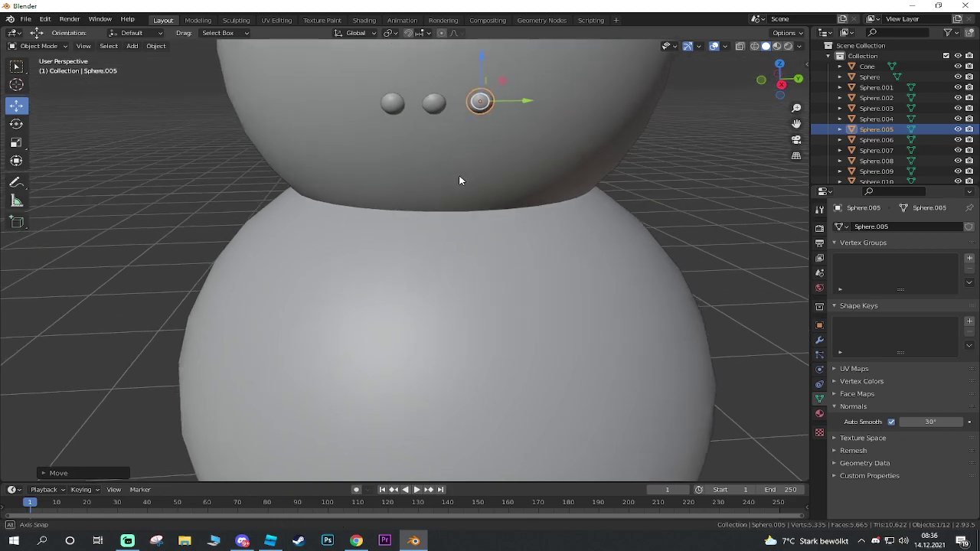
- Slide a duplicated bead to the left end of the mouth row and raise it to start the curve
{"action": "left_click", "coordinate": [336, 97]}
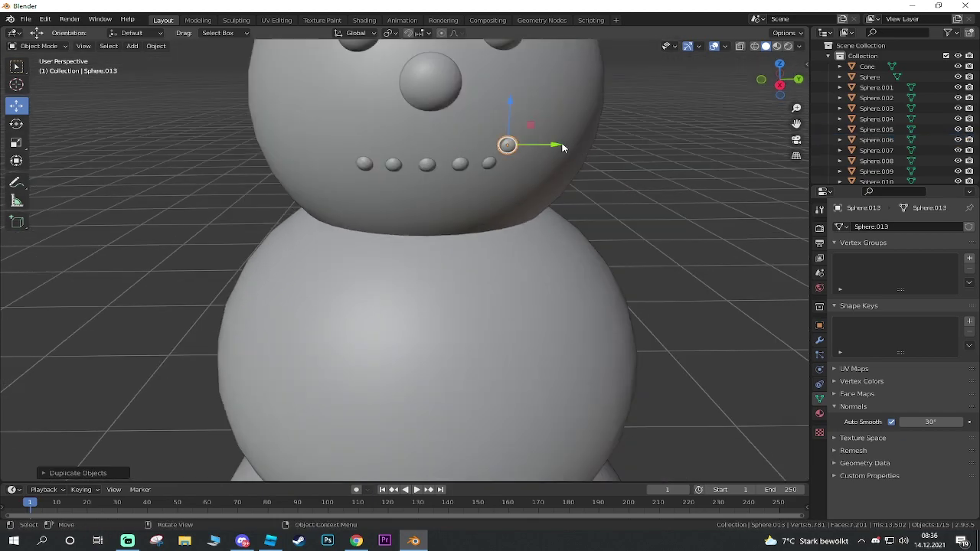
{"action": "left_click_drag", "start_coordinate": [563, 147], "coordinate": [397, 152]}
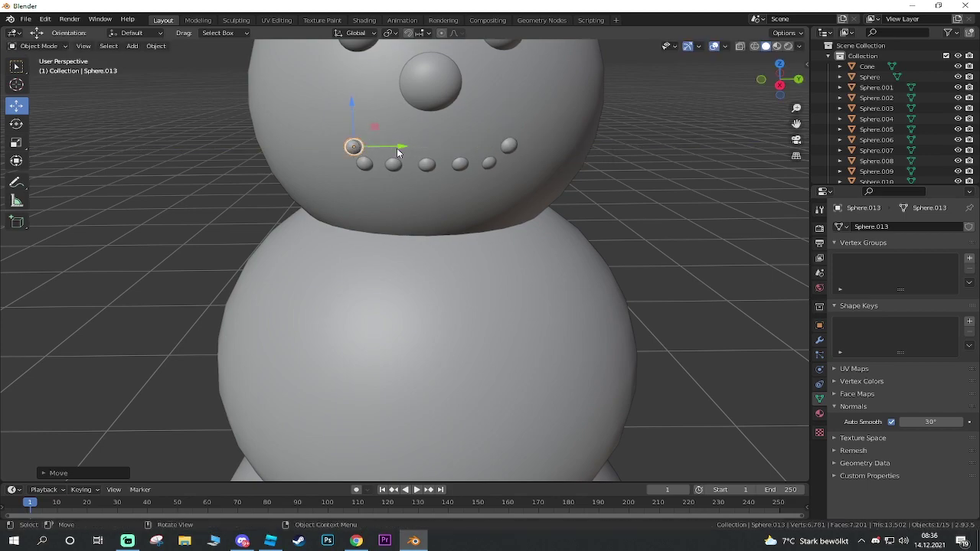
{"action": "left_click_drag", "start_coordinate": [353, 110], "coordinate": [353, 102]}
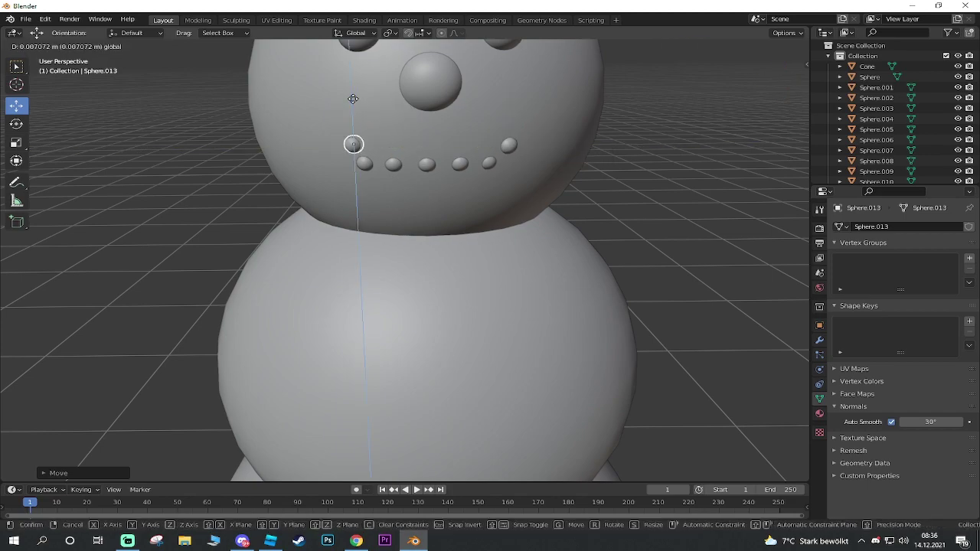
{"action": "mouse_move", "coordinate": [585, 222]}
{"action": "middle_mouse_down"}
{"action": "mouse_move", "coordinate": [692, 223]}
{"action": "mouse_move", "coordinate": [639, 217]}
{"action": "middle_mouse_up"}
{"action": "scroll", "coordinate": [654, 233], "scroll_direction": "down", "scroll_amount": 3}
{"action": "scroll", "coordinate": [403, 209], "scroll_direction": "up", "scroll_amount": 3}
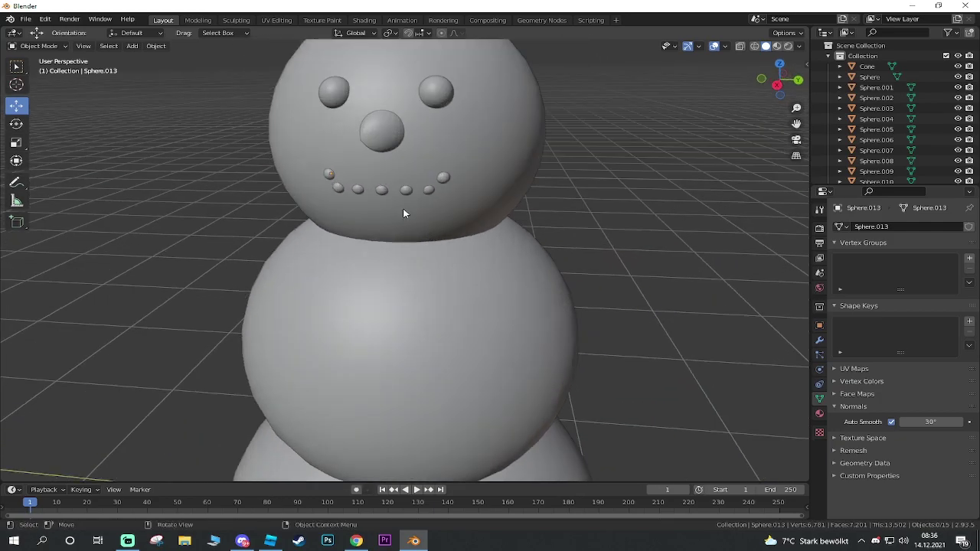
{"action": "middle_click_drag", "start_coordinate": [403, 208], "coordinate": [417, 191]}
{"action": "scroll", "coordinate": [423, 133], "scroll_direction": "up", "scroll_amount": 4}
- Lower the middle beads and nudge the left-side beads to even out the smile curve
{"action": "left_click", "coordinate": [406, 113]}
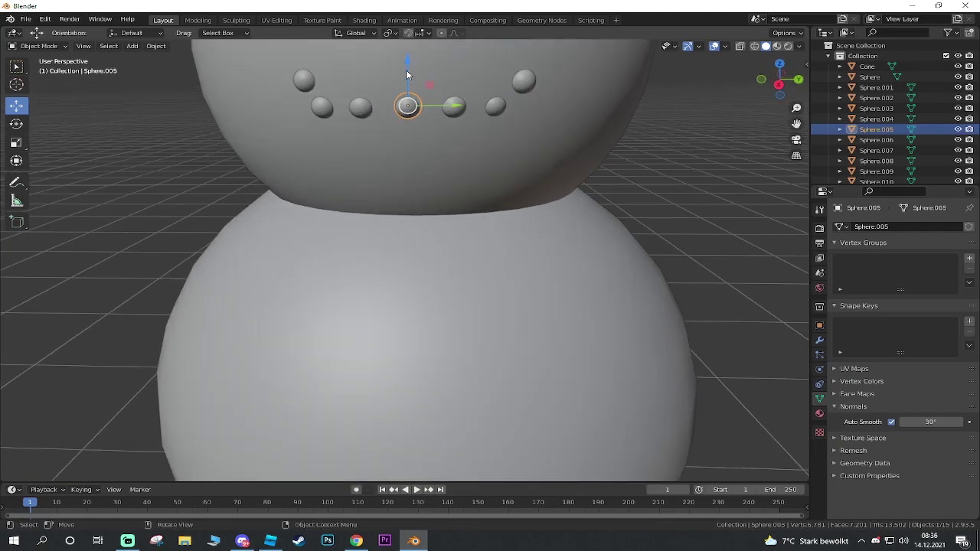
{"action": "mouse_move", "coordinate": [406, 75]}
{"action": "left_mouse_down"}
{"action": "mouse_move", "coordinate": [407, 87]}
{"action": "mouse_move", "coordinate": [450, 90]}
{"action": "left_mouse_up"}
{"action": "left_click", "coordinate": [454, 105]}
{"action": "left_click", "coordinate": [496, 106]}
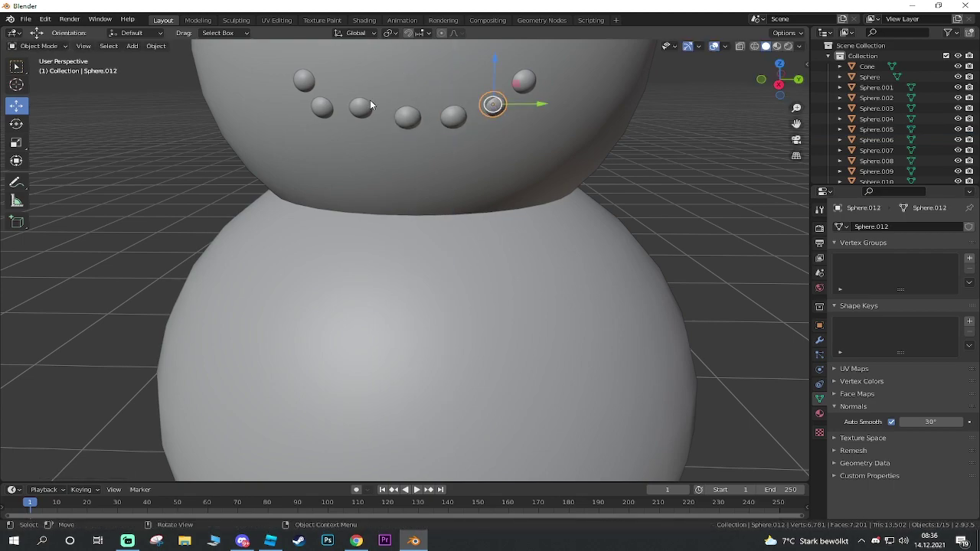
{"action": "left_click", "coordinate": [370, 101]}
{"action": "left_click_drag", "start_coordinate": [360, 65], "coordinate": [360, 74]}
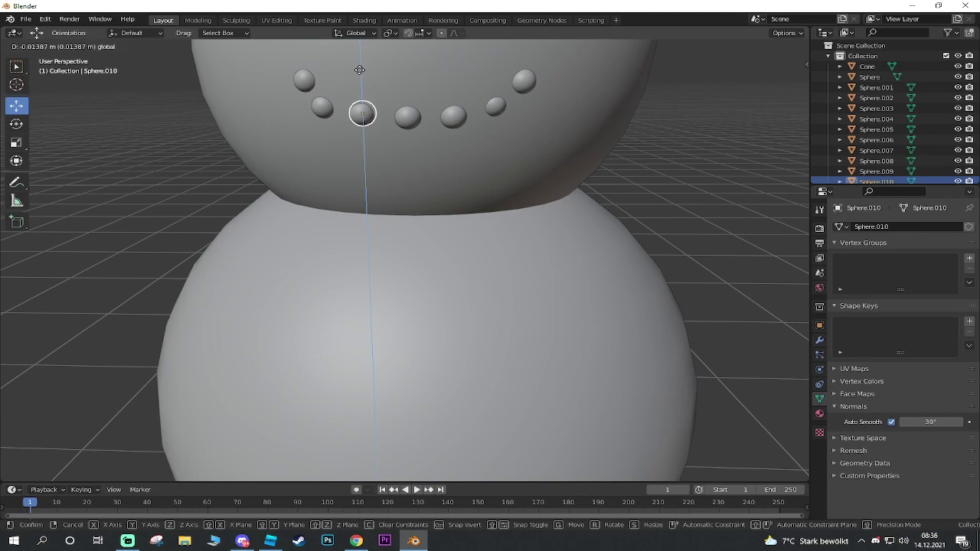
{"action": "left_click", "coordinate": [322, 110]}
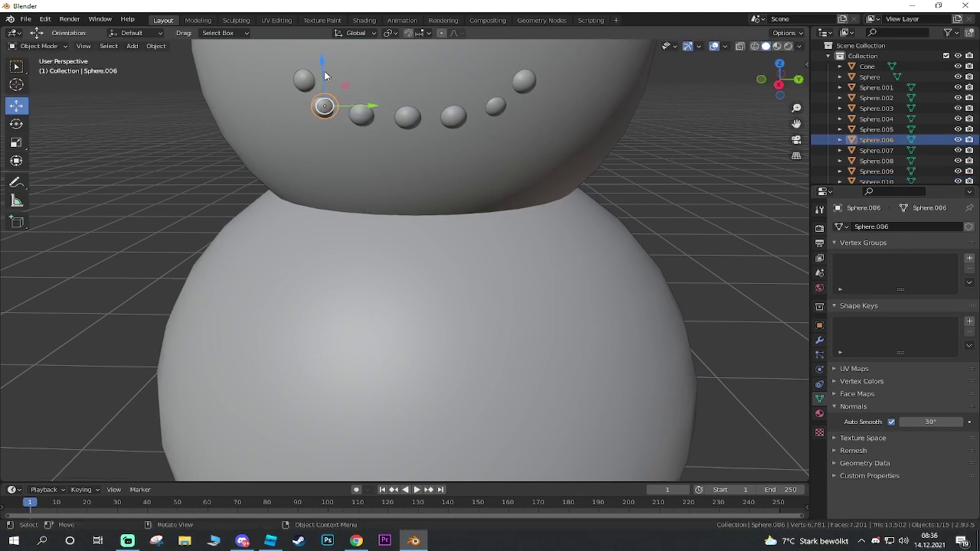
{"action": "left_click_drag", "start_coordinate": [324, 76], "coordinate": [326, 74]}
- Inspect the smile from the side and select the extra bead
{"action": "left_click", "coordinate": [634, 190]}
{"action": "scroll", "coordinate": [640, 203], "scroll_direction": "down", "scroll_amount": 5}
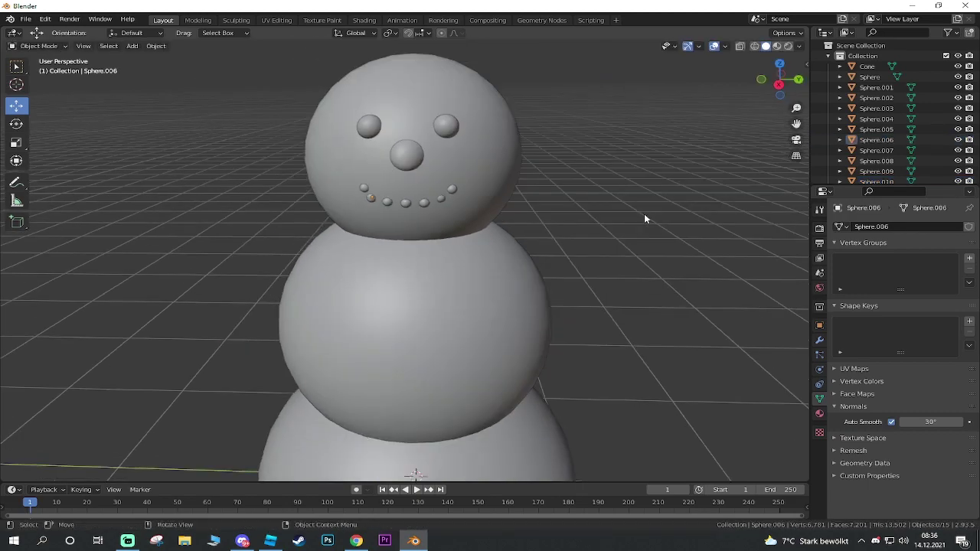
{"action": "middle_click_drag", "start_coordinate": [560, 249], "coordinate": [579, 253]}
{"action": "scroll", "coordinate": [458, 212], "scroll_direction": "up", "scroll_amount": 3}
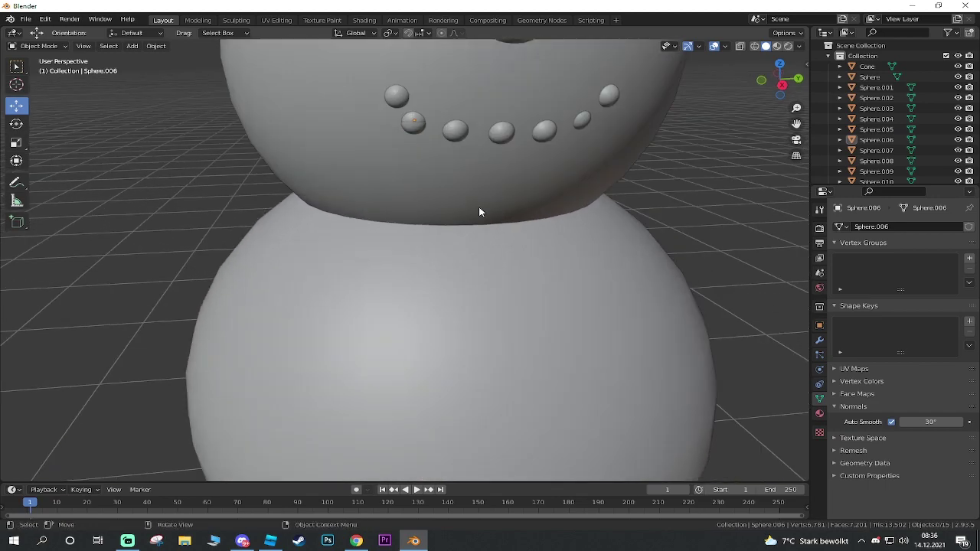
{"action": "left_click", "coordinate": [643, 219]}
{"action": "mouse_move", "coordinate": [647, 219]}
{"action": "middle_mouse_down"}
{"action": "mouse_move", "coordinate": [492, 199]}
{"action": "mouse_move", "coordinate": [579, 207]}
{"action": "middle_mouse_up"}
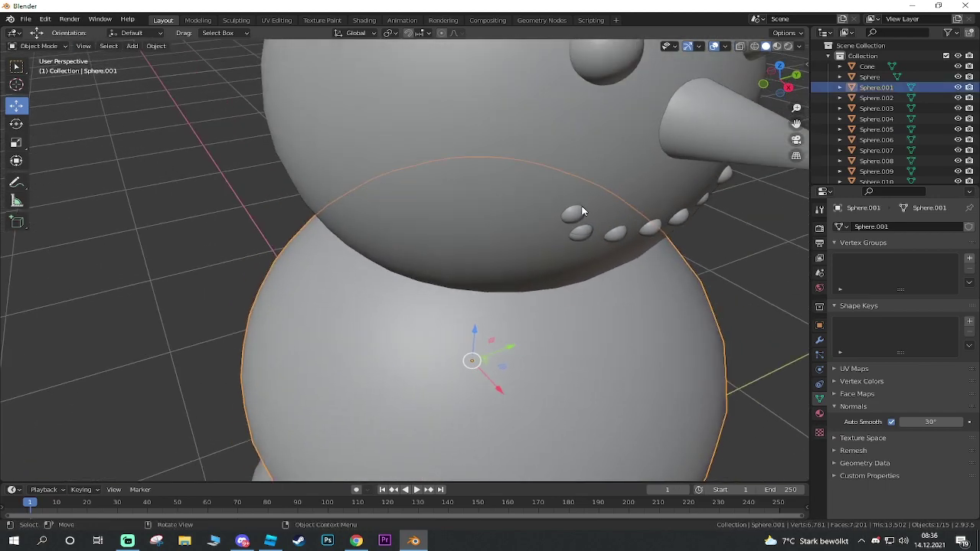
{"action": "scroll", "coordinate": [579, 208], "scroll_direction": "up", "scroll_amount": 3}
{"action": "middle_click_drag", "start_coordinate": [645, 252], "coordinate": [628, 247]}
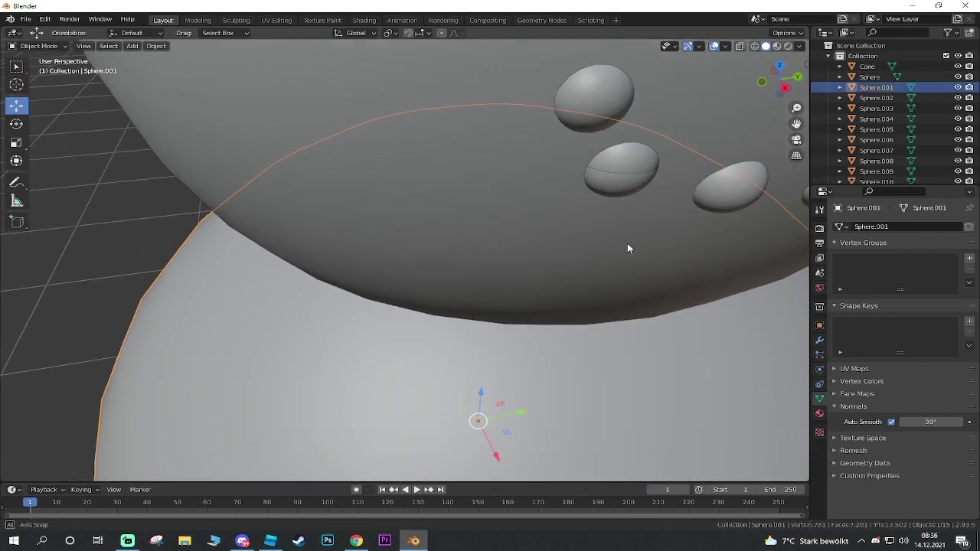
{"action": "left_click", "coordinate": [624, 181]}
- Delete the extra bead and return to a front view of the snowman
{"action": "key", "text": "Delete"}
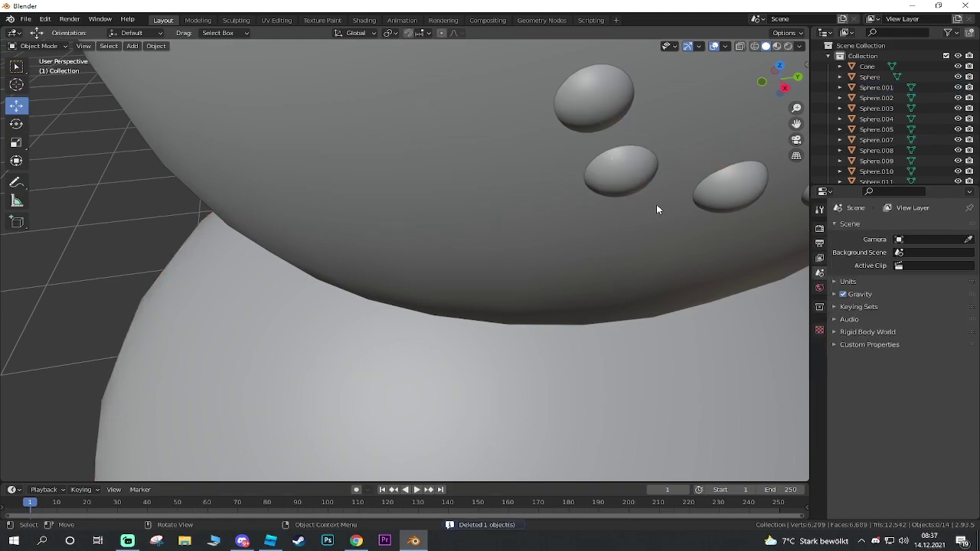
{"action": "scroll", "coordinate": [605, 217], "scroll_direction": "down", "scroll_amount": 5}
{"action": "mouse_move", "coordinate": [593, 218]}
{"action": "middle_mouse_down"}
{"action": "mouse_move", "coordinate": [621, 258]}
{"action": "mouse_move", "coordinate": [608, 241]}
{"action": "mouse_move", "coordinate": [648, 242]}
{"action": "middle_mouse_up"}
{"action": "scroll", "coordinate": [594, 222], "scroll_direction": "up", "scroll_amount": 2}
{"action": "scroll", "coordinate": [648, 242], "scroll_direction": "down", "scroll_amount": 3}
{"action": "scroll", "coordinate": [634, 264], "scroll_direction": "down", "scroll_amount": 2}
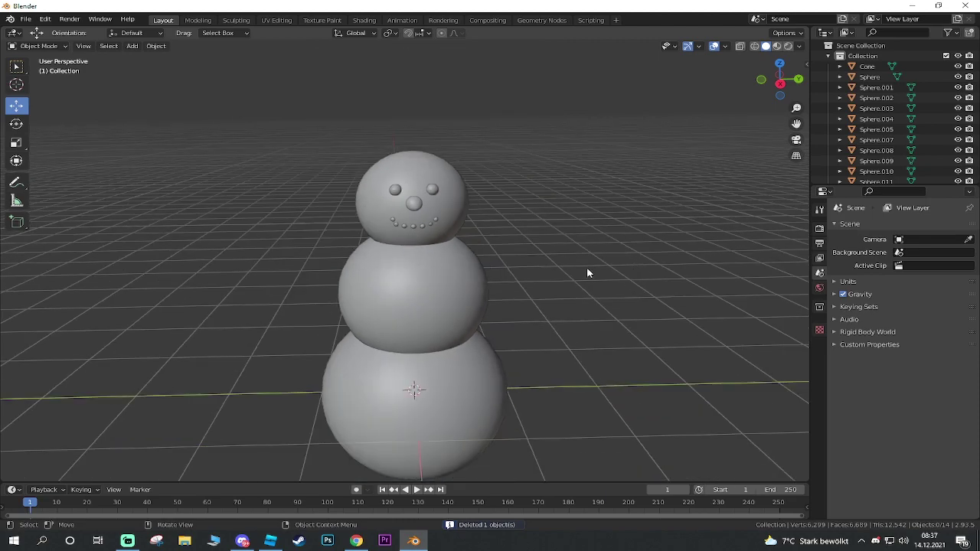
{"action": "scroll", "coordinate": [585, 264], "scroll_direction": "up", "scroll_amount": 1}
{"action": "scroll", "coordinate": [580, 256], "scroll_direction": "up", "scroll_amount": 2}
- Duplicate the right eye sphere and place the copy on the middle body as a button
{"action": "left_click", "coordinate": [460, 102]}
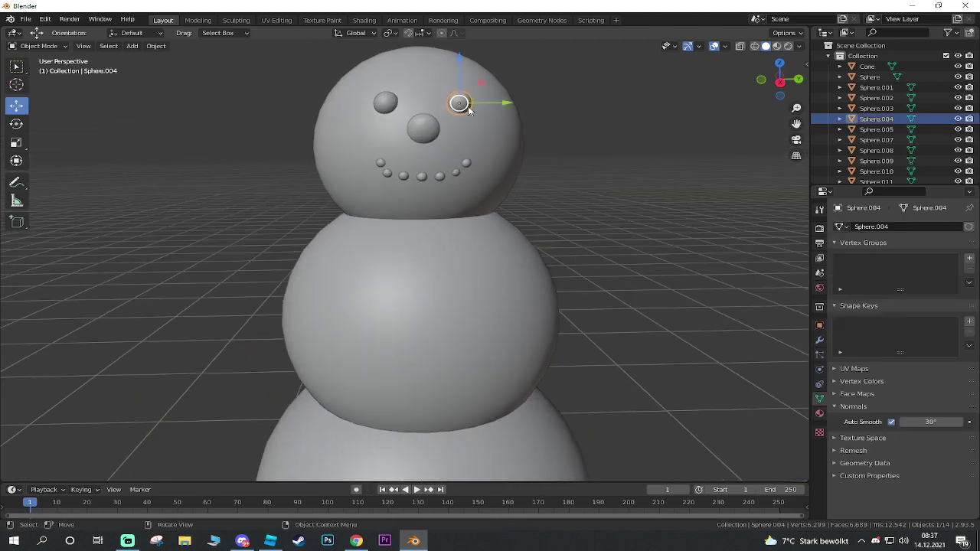
{"action": "key", "text": "shift+d"}
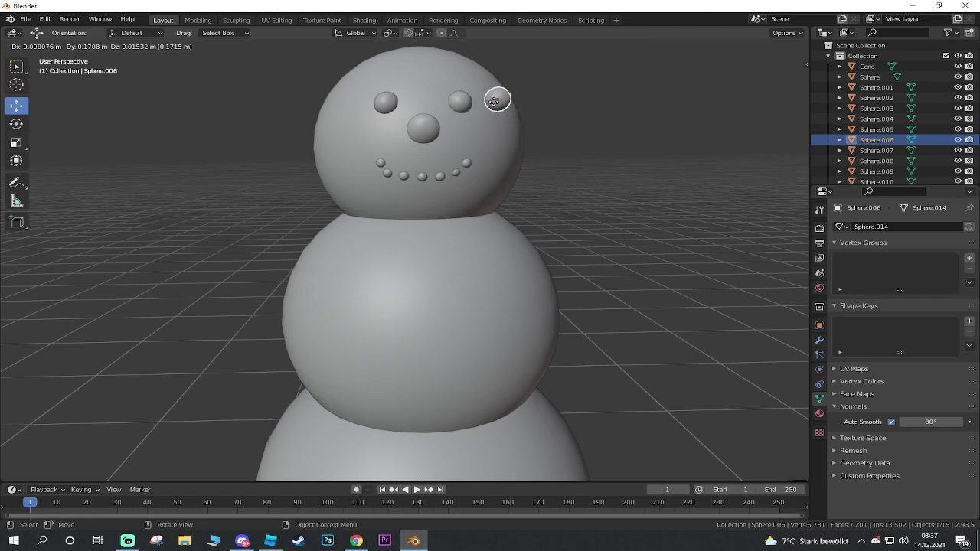
{"action": "right_click", "coordinate": [460, 102]}
{"action": "key", "text": "g"}
{"action": "key", "text": "z"}
{"action": "left_click", "coordinate": [470, 278]}
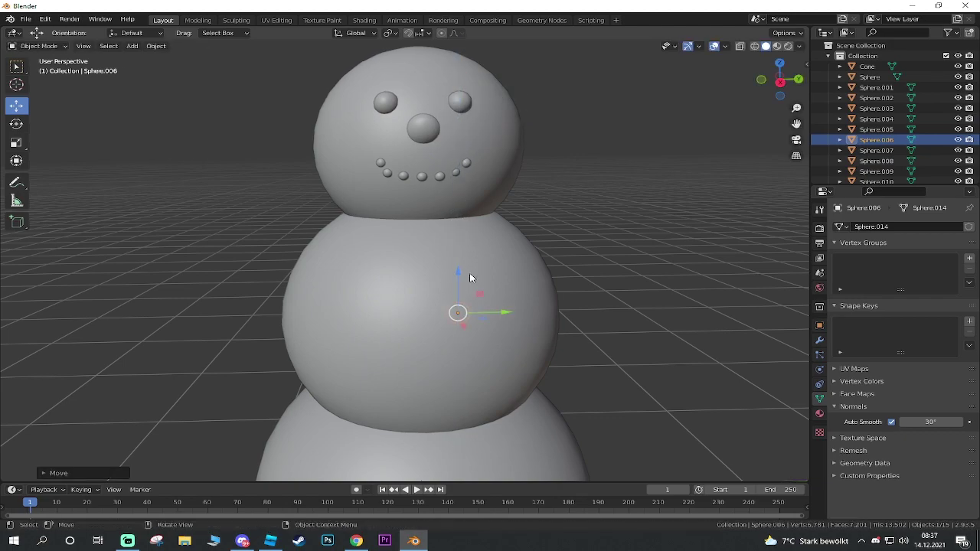
{"action": "left_click_drag", "start_coordinate": [516, 315], "coordinate": [478, 317]}
{"action": "middle_click_drag", "start_coordinate": [475, 385], "coordinate": [558, 398]}
{"action": "left_click_drag", "start_coordinate": [558, 312], "coordinate": [595, 342]}
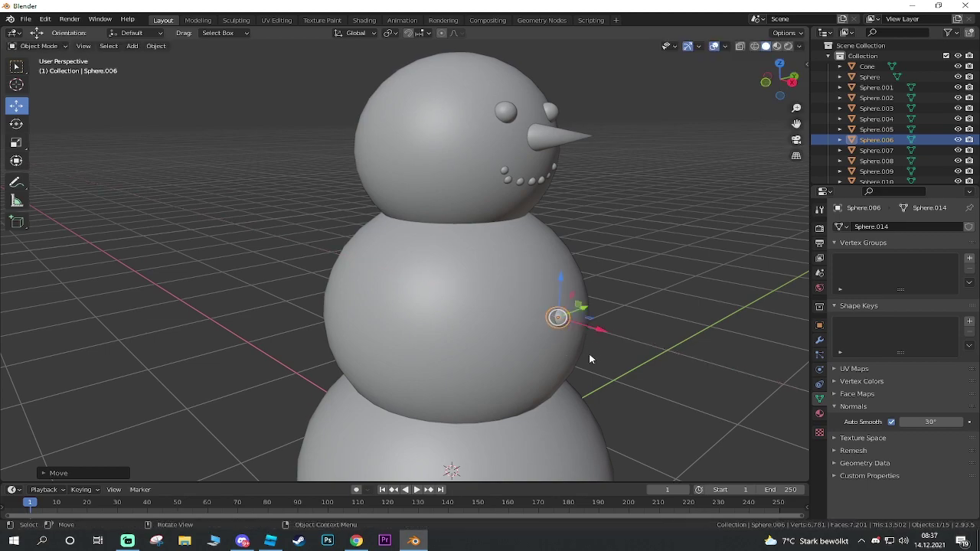
{"action": "middle_click_drag", "start_coordinate": [595, 342], "coordinate": [515, 333]}
- Duplicate the button and settle the copy higher on the body as an upper button
{"action": "key", "text": "shift+d"}
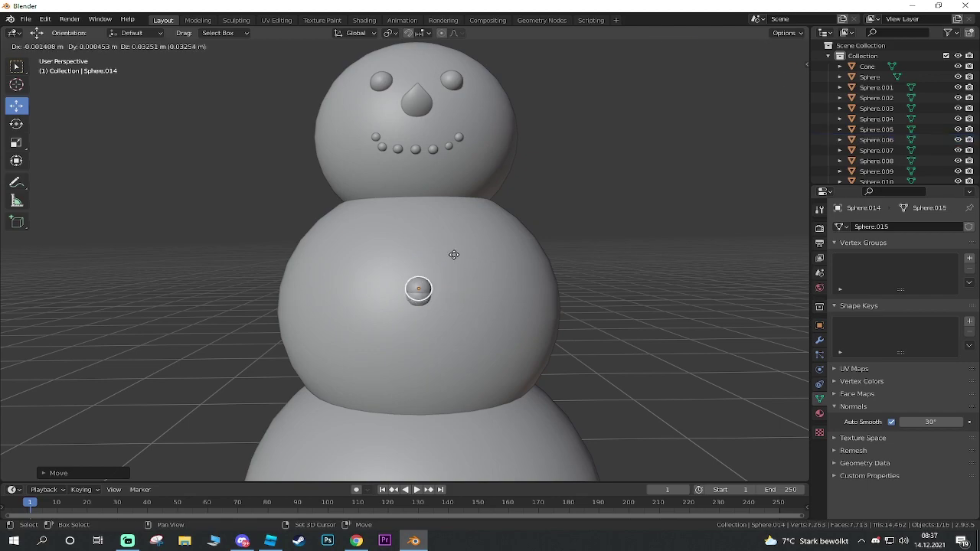
{"action": "right_click", "coordinate": [455, 244]}
{"action": "left_click_drag", "start_coordinate": [413, 258], "coordinate": [422, 205]}
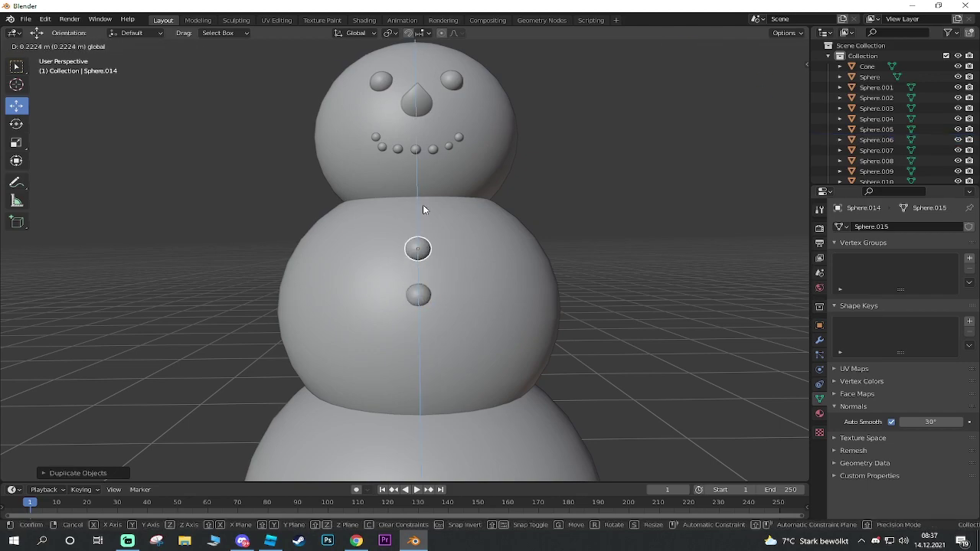
{"action": "middle_click_drag", "start_coordinate": [422, 205], "coordinate": [568, 298]}
{"action": "left_click_drag", "start_coordinate": [598, 271], "coordinate": [579, 271]}
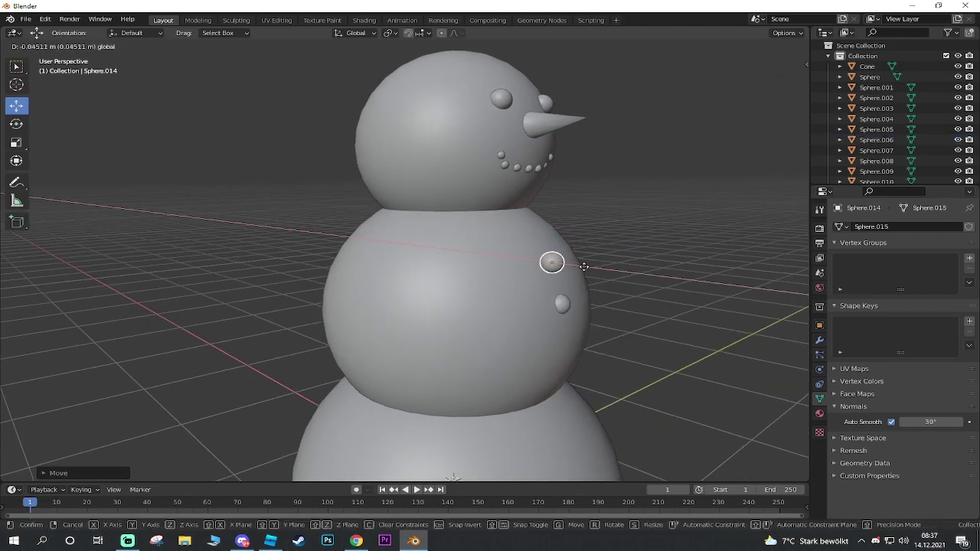
- Duplicate again and place the copy lower on the body as a bottom button
{"action": "key", "text": "shift+d"}
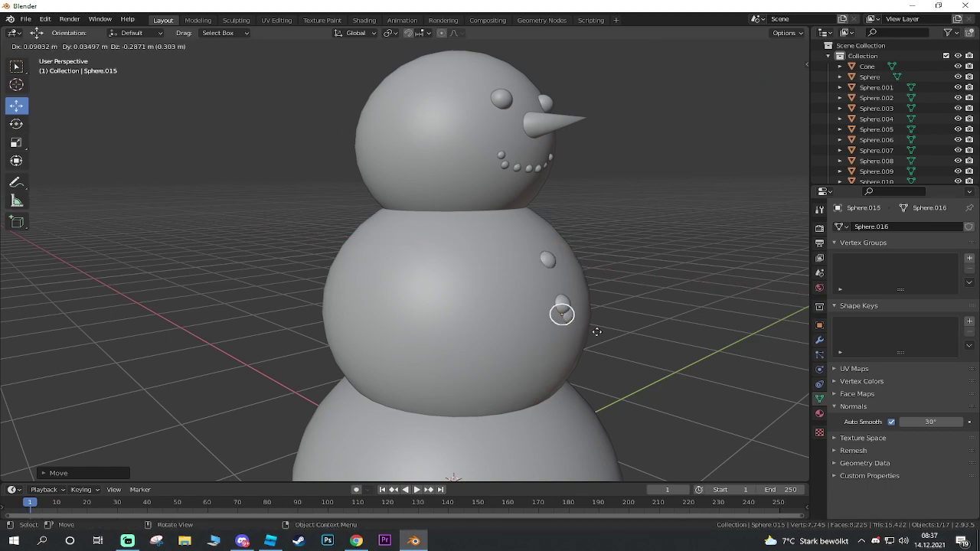
{"action": "right_click", "coordinate": [561, 250]}
{"action": "left_click_drag", "start_coordinate": [545, 221], "coordinate": [545, 309]}
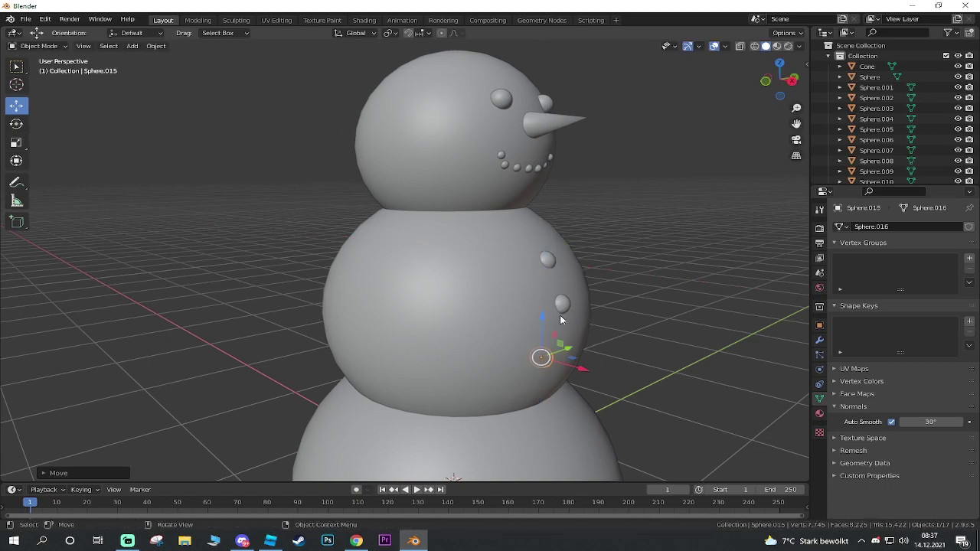
{"action": "mouse_move", "coordinate": [560, 314]}
{"action": "middle_mouse_down"}
{"action": "mouse_move", "coordinate": [496, 361]}
{"action": "mouse_move", "coordinate": [612, 352]}
{"action": "mouse_move", "coordinate": [429, 299]}
{"action": "middle_mouse_up"}
{"action": "key", "text": "g"}
{"action": "key", "text": "x"}
{"action": "left_click", "coordinate": [629, 353]}
{"action": "left_click", "coordinate": [412, 291]}
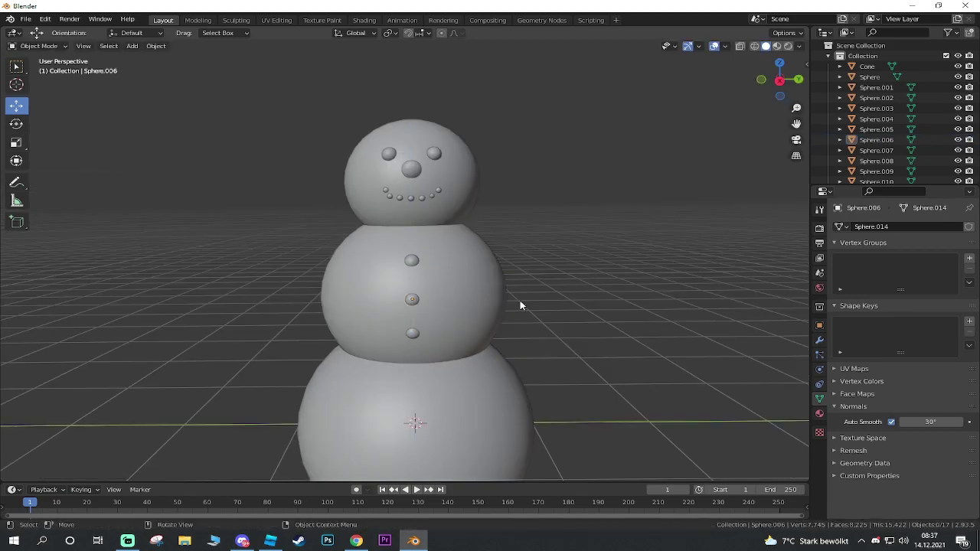
- Orbit around the finished snowman, then bring up the Shift+A Add menu
{"action": "mouse_move", "coordinate": [520, 300]}
{"action": "middle_mouse_down"}
{"action": "mouse_move", "coordinate": [559, 333]}
{"action": "mouse_move", "coordinate": [532, 341]}
{"action": "mouse_move", "coordinate": [541, 337]}
{"action": "middle_mouse_up"}
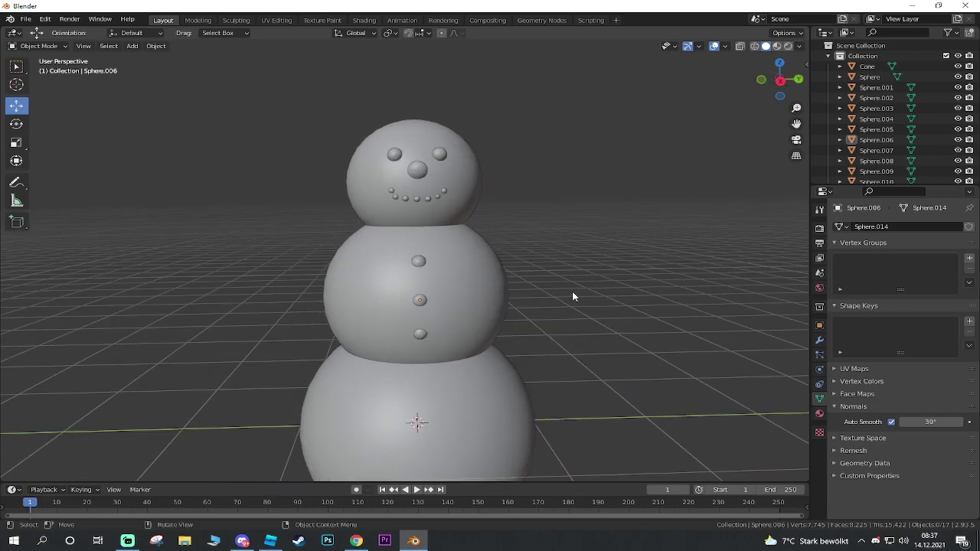
{"action": "mouse_move", "coordinate": [572, 295]}
{"action": "middle_mouse_down"}
{"action": "mouse_move", "coordinate": [462, 328]}
{"action": "mouse_move", "coordinate": [525, 320]}
{"action": "middle_mouse_up"}
{"action": "scroll", "coordinate": [499, 326], "scroll_direction": "down", "scroll_amount": 4}
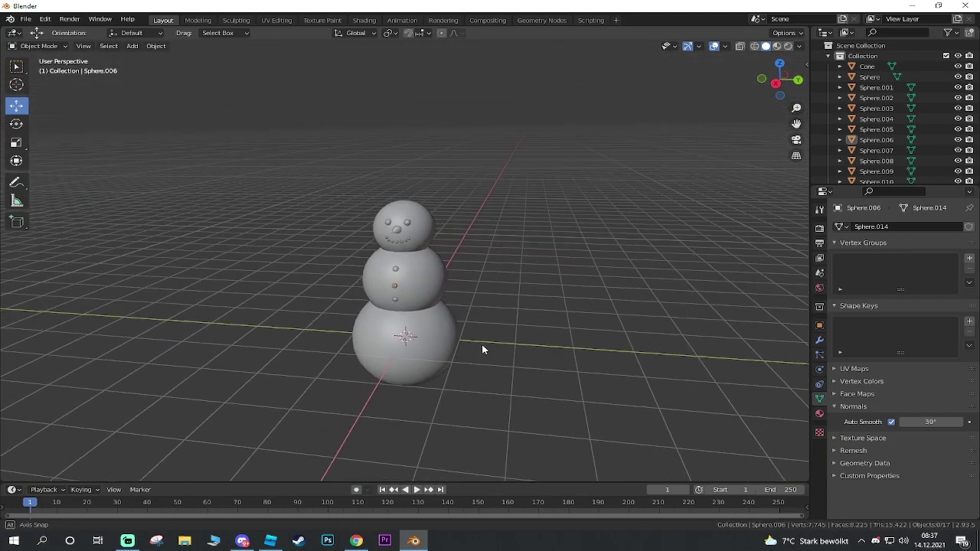
{"action": "middle_click_drag", "start_coordinate": [483, 347], "coordinate": [459, 260]}
{"action": "scroll", "coordinate": [459, 261], "scroll_direction": "up", "scroll_amount": 3}
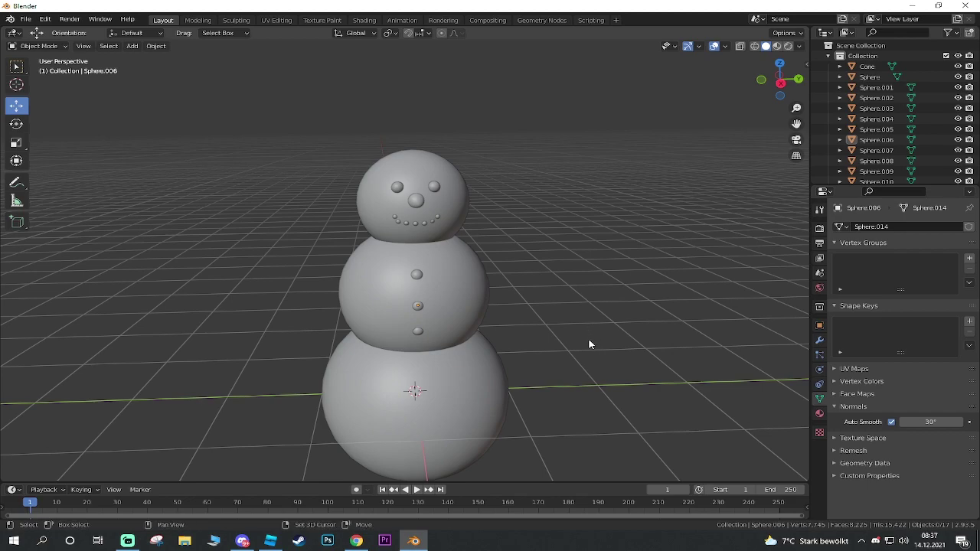
{"action": "key", "text": "shift+a"}
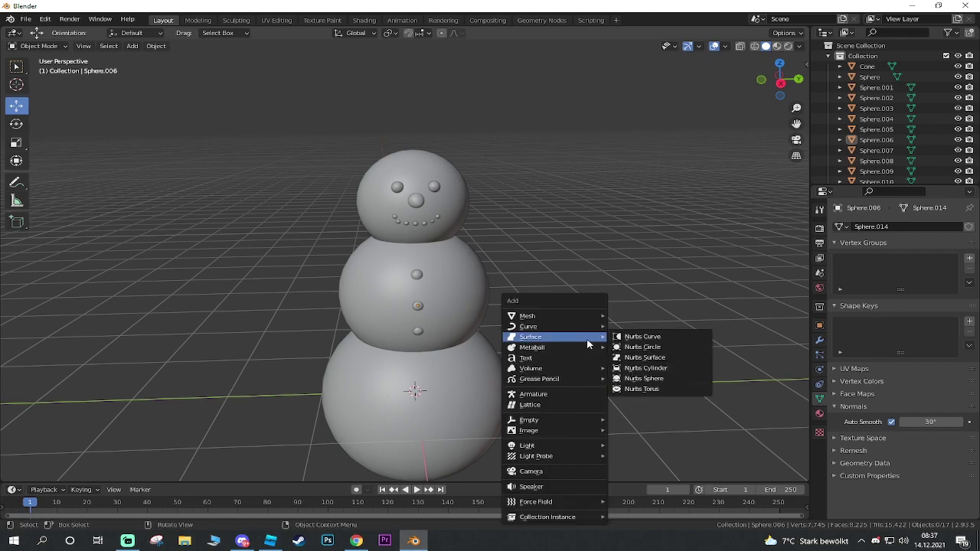
{"action": "mouse_move", "coordinate": [527, 316]}
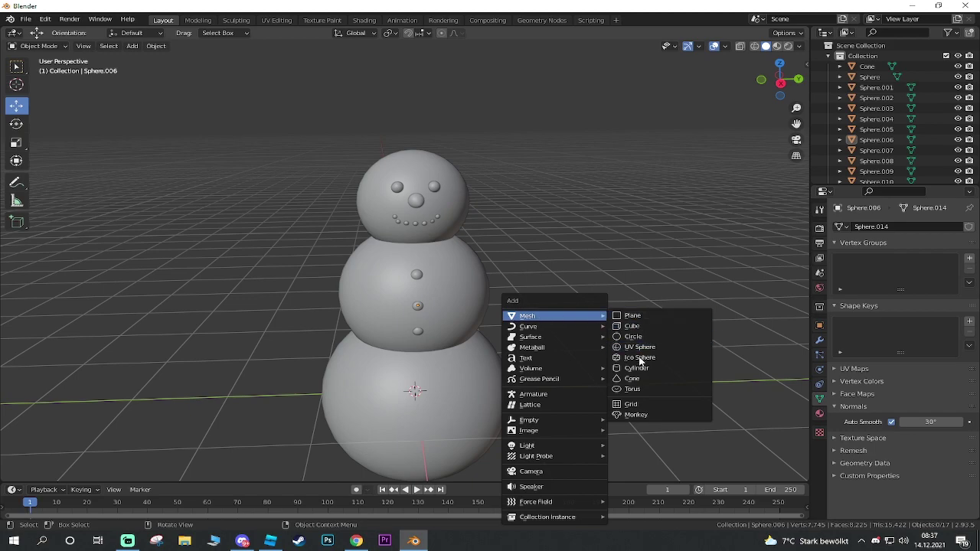
- Add a cylinder above the snowman's head, flatten it and shrink it to 0.5541
{"action": "left_click", "coordinate": [635, 371]}
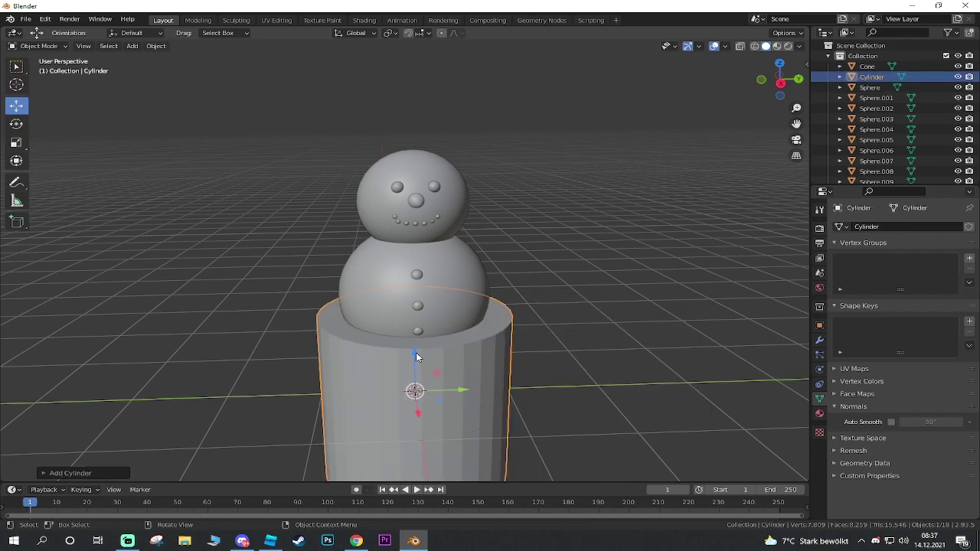
{"action": "left_click_drag", "start_coordinate": [415, 352], "coordinate": [446, 186]}
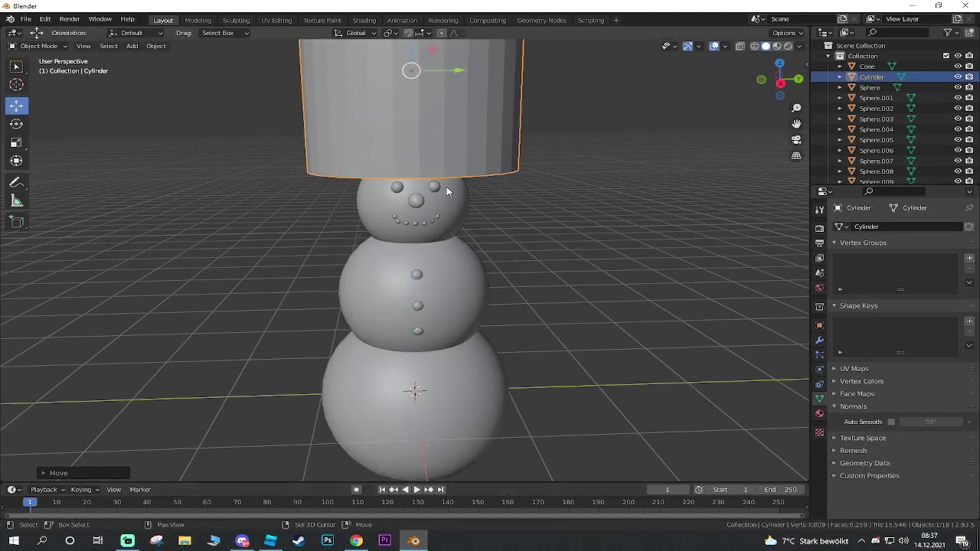
{"action": "middle_click_drag", "start_coordinate": [447, 186], "coordinate": [419, 332], "text": "shift"}
{"action": "left_click", "coordinate": [16, 142]}
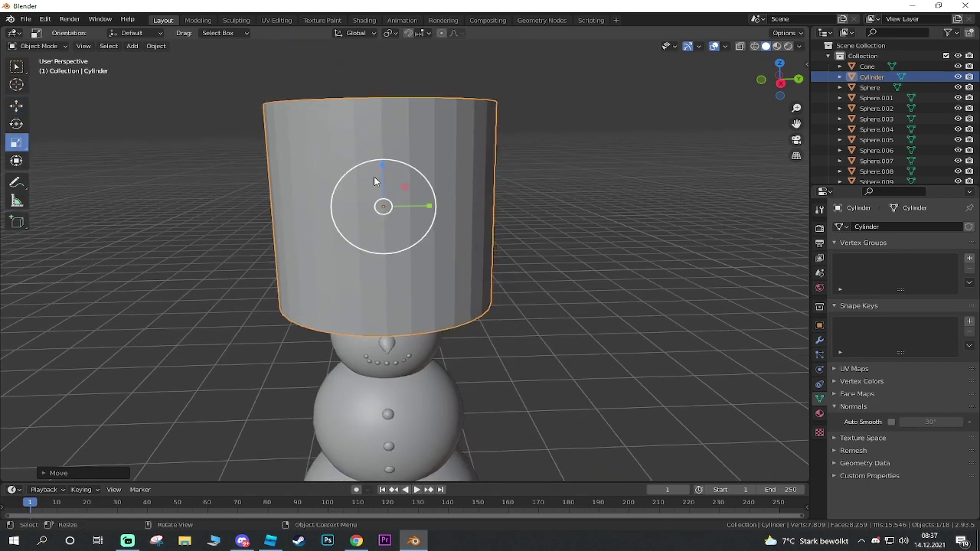
{"action": "left_click_drag", "start_coordinate": [381, 163], "coordinate": [376, 208]}
{"action": "key", "text": "s"}
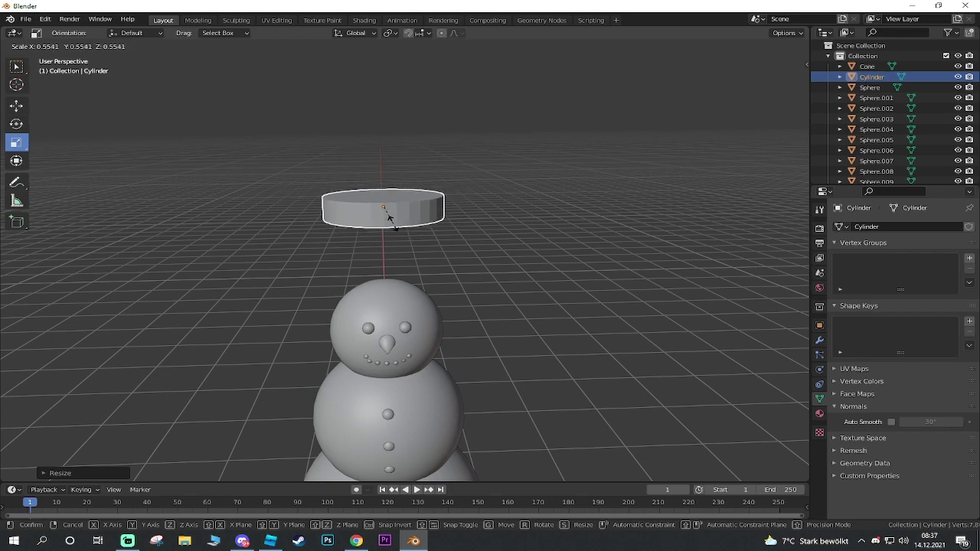
{"action": "left_click", "coordinate": [389, 218]}
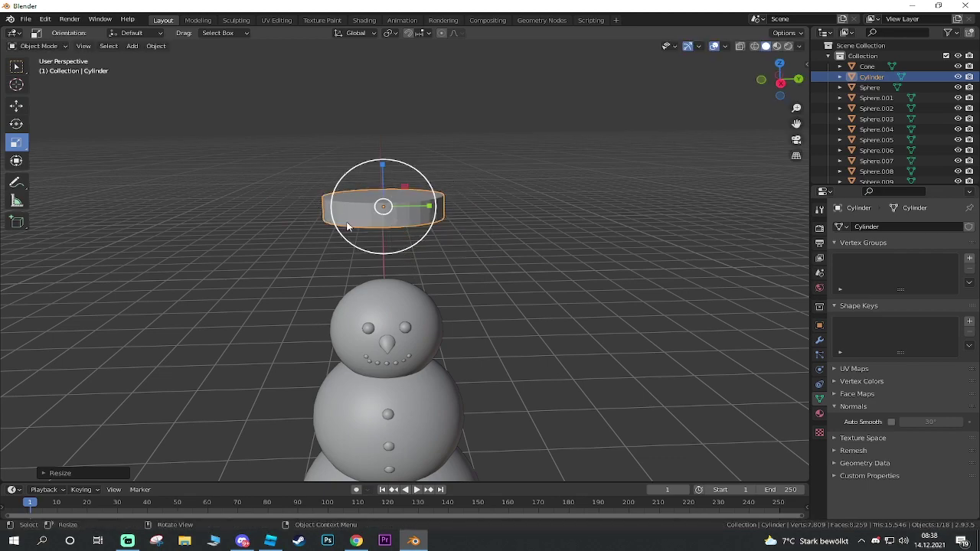
- Narrow the cylinder slightly, lower it onto the head and flatten it into a thin disc
{"action": "key", "text": "s"}
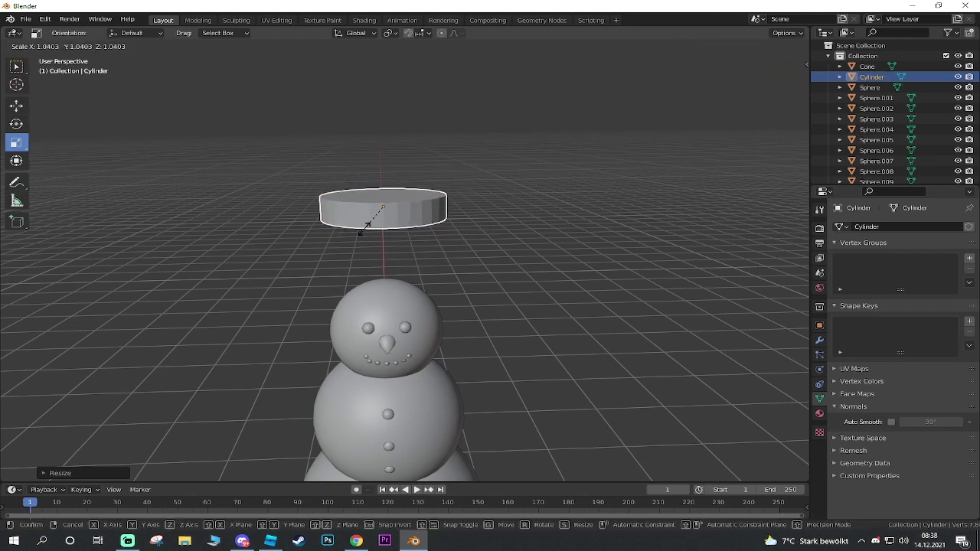
{"action": "key", "text": "Return"}
{"action": "left_click", "coordinate": [16, 110]}
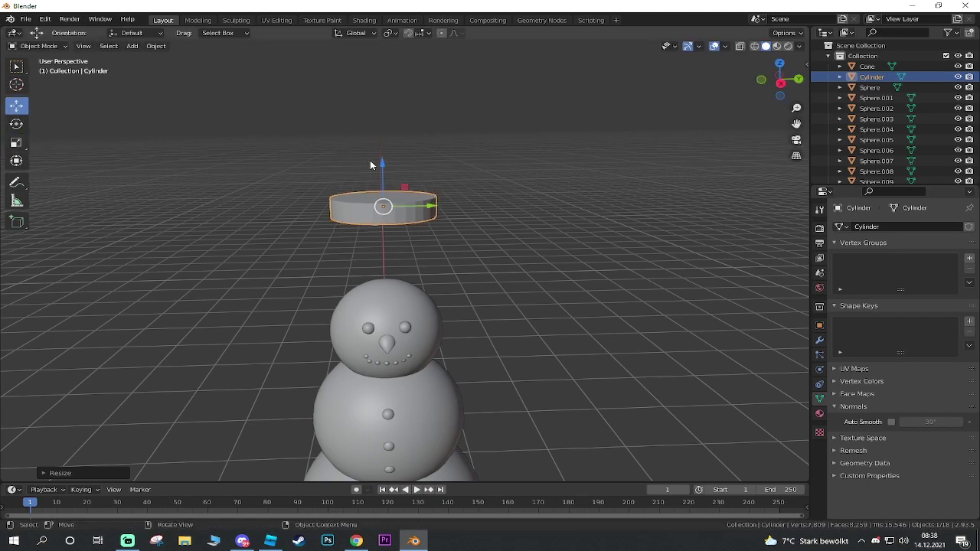
{"action": "left_click_drag", "start_coordinate": [380, 163], "coordinate": [362, 248]}
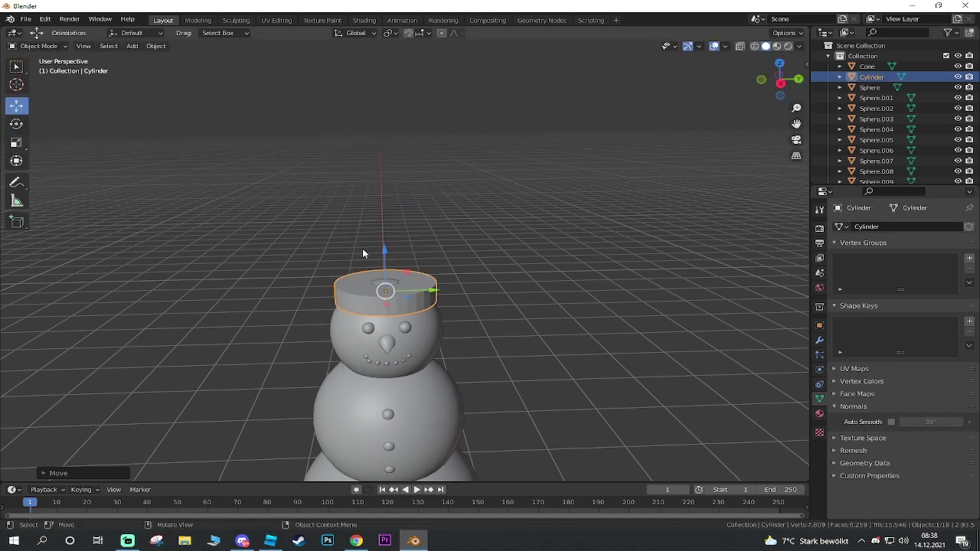
{"action": "middle_click_drag", "start_coordinate": [408, 274], "coordinate": [573, 334]}
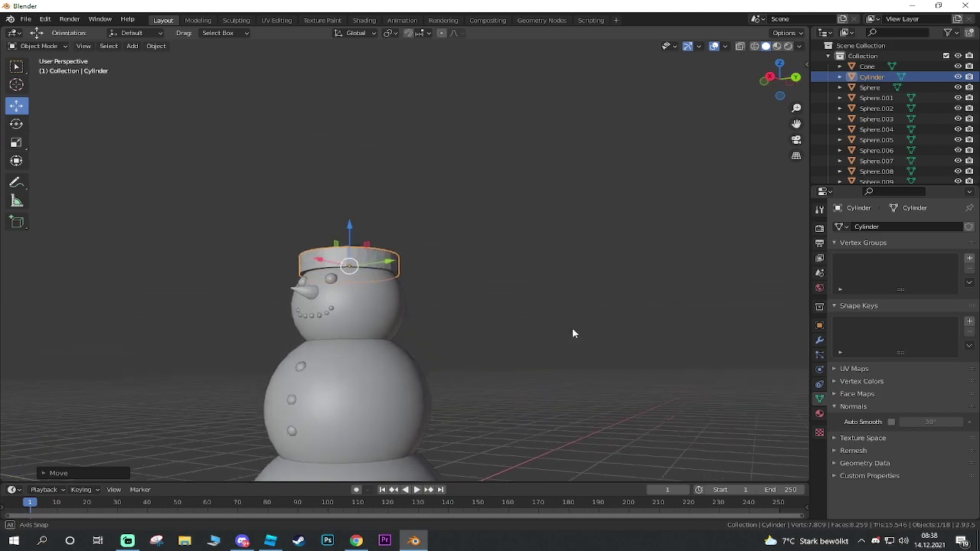
{"action": "scroll", "coordinate": [306, 255], "scroll_direction": "up", "scroll_amount": 2}
{"action": "mouse_move", "coordinate": [307, 255]}
{"action": "middle_mouse_down"}
{"action": "mouse_move", "coordinate": [352, 288]}
{"action": "mouse_move", "coordinate": [211, 230]}
{"action": "middle_mouse_up"}
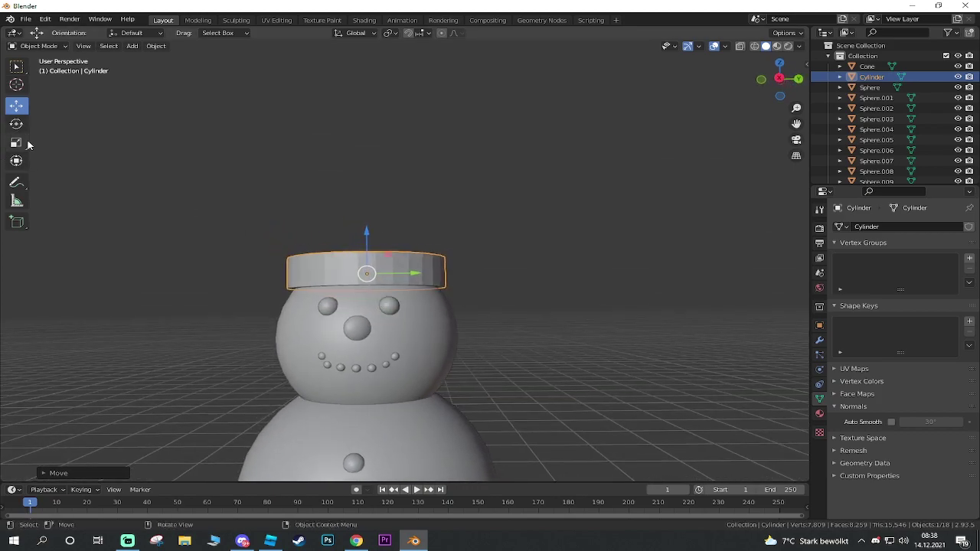
{"action": "key", "text": "shift+space"}
{"action": "key", "text": "s"}
{"action": "left_click_drag", "start_coordinate": [366, 236], "coordinate": [367, 266]}
{"action": "mouse_move", "coordinate": [499, 322]}
{"action": "middle_mouse_down"}
{"action": "mouse_move", "coordinate": [521, 326]}
{"action": "mouse_move", "coordinate": [526, 376]}
{"action": "middle_mouse_up"}
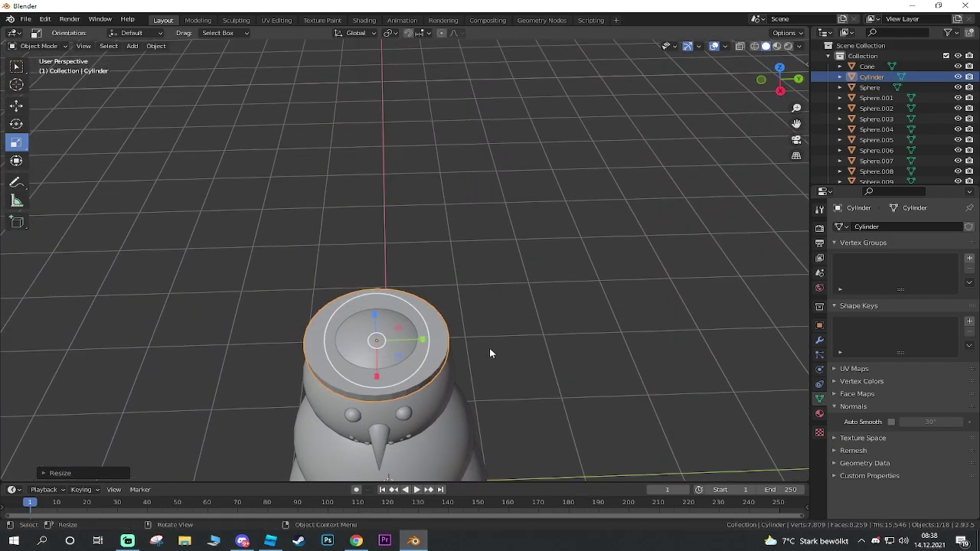
{"action": "key", "text": "Tab"}
- Select the disc's top face, inset a brim ring and extrude a crown, then undo the extrusion
{"action": "middle_click_drag", "start_coordinate": [496, 334], "coordinate": [440, 357]}
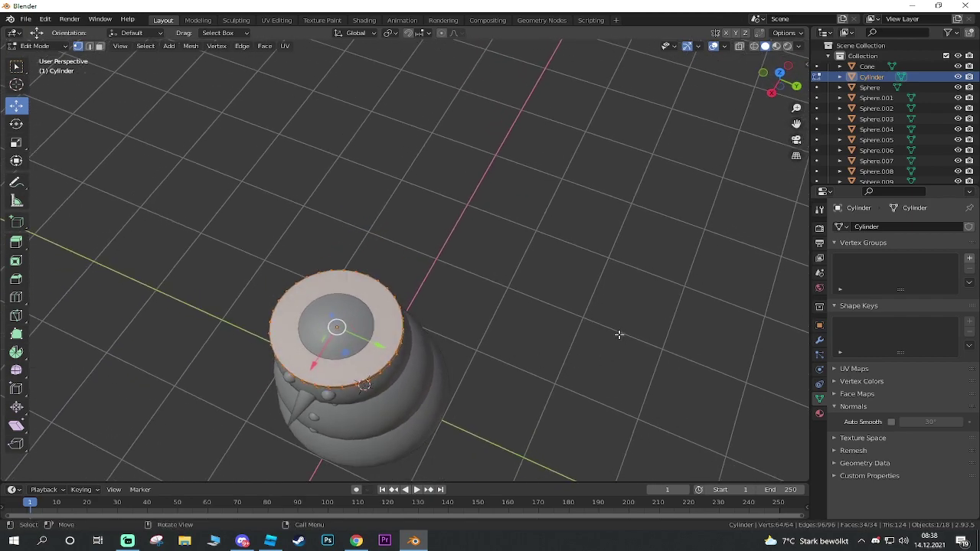
{"action": "key", "text": "3"}
{"action": "left_click", "coordinate": [357, 291]}
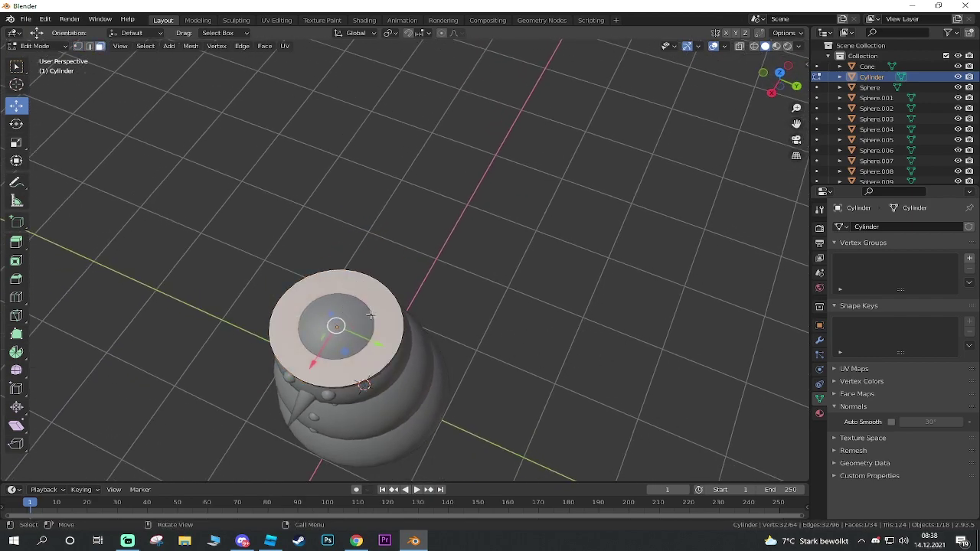
{"action": "middle_click_drag", "start_coordinate": [355, 310], "coordinate": [388, 270]}
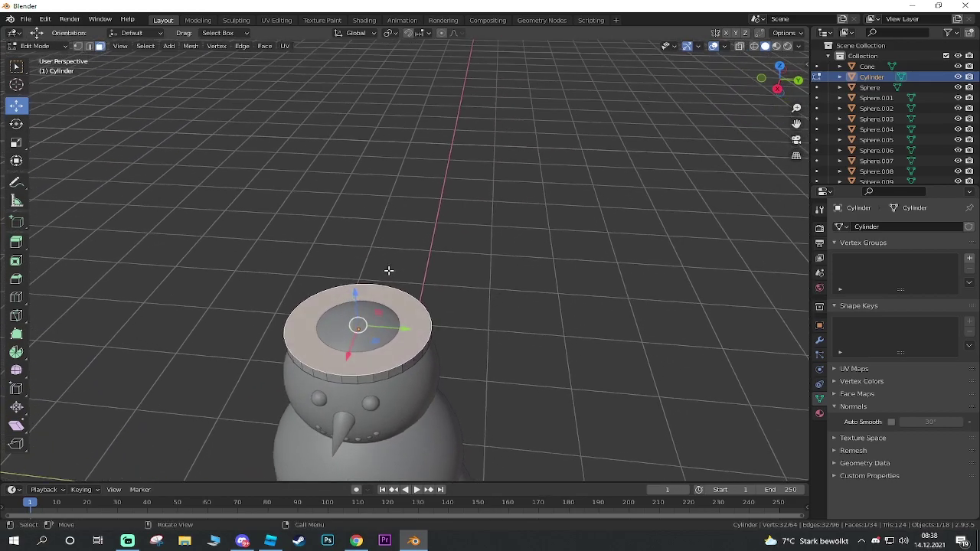
{"action": "key", "text": "i"}
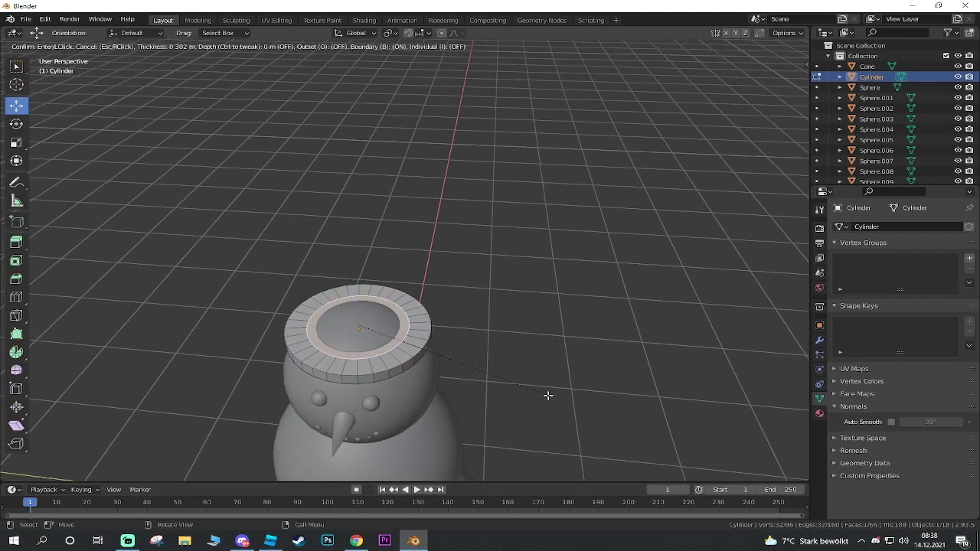
{"action": "left_click", "coordinate": [551, 395]}
{"action": "middle_click_drag", "start_coordinate": [477, 413], "coordinate": [497, 359]}
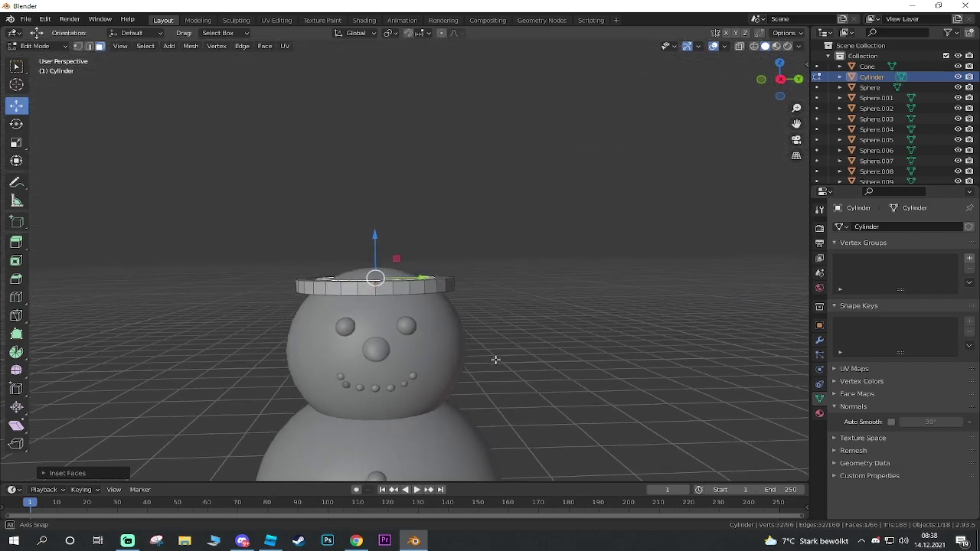
{"action": "key", "text": "e"}
{"action": "left_click", "coordinate": [500, 266]}
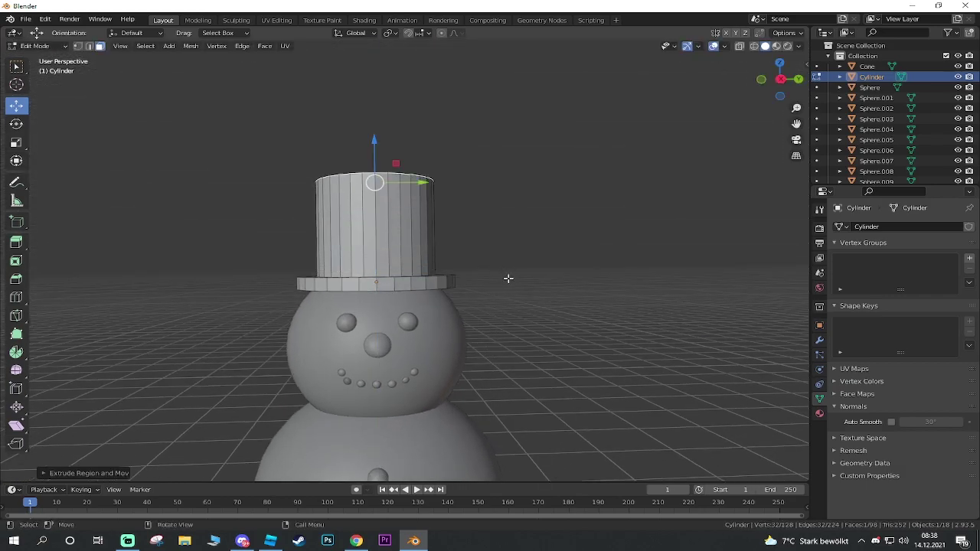
{"action": "middle_click_drag", "start_coordinate": [507, 277], "coordinate": [389, 283]}
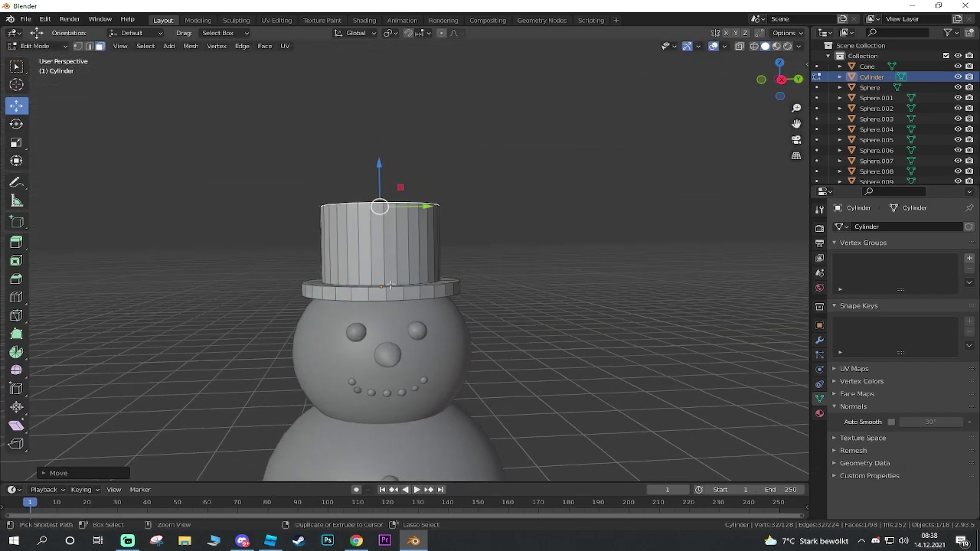
{"action": "key", "text": "ctrl+z"}
{"action": "key", "text": "ctrl+z"}
{"action": "key", "text": "ctrl+z"}
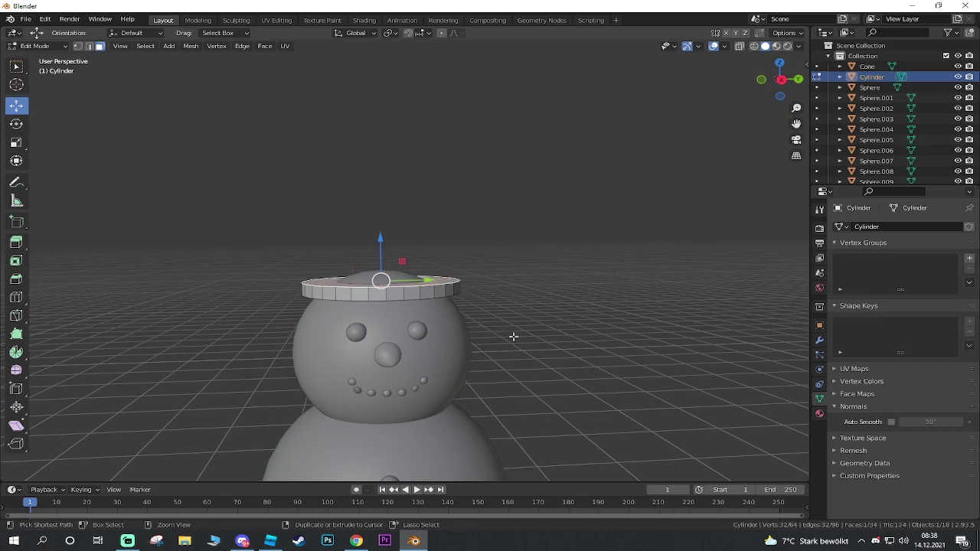
- Inset the top face again, extrude a tall crown and flare its top to 1.26
{"action": "middle_click_drag", "start_coordinate": [508, 337], "coordinate": [516, 374]}
{"action": "key", "text": "i"}
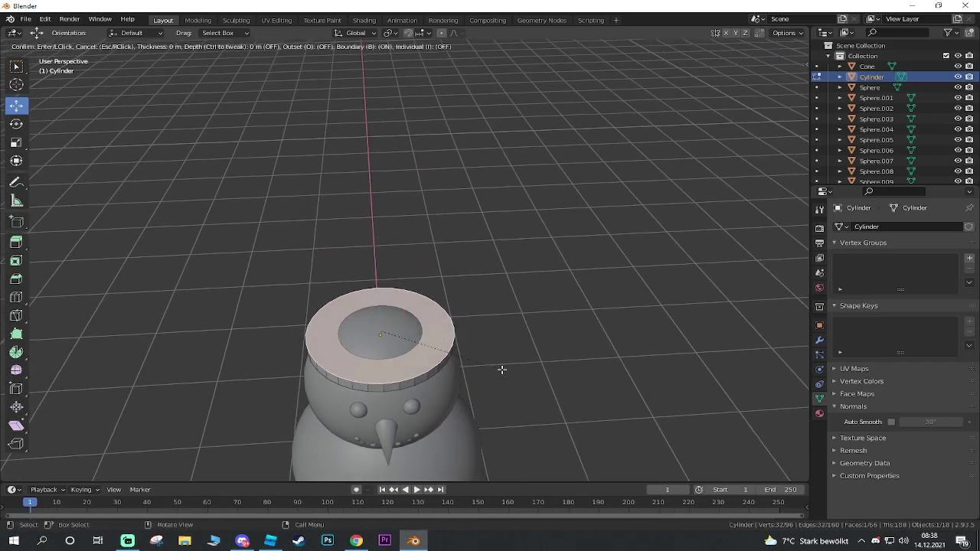
{"action": "left_click", "coordinate": [482, 371]}
{"action": "middle_click_drag", "start_coordinate": [480, 365], "coordinate": [474, 322]}
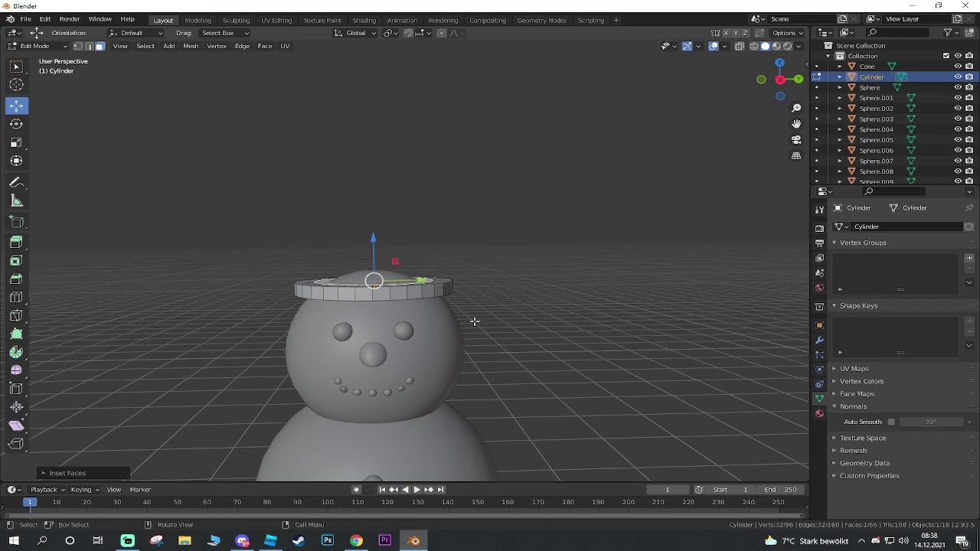
{"action": "key", "text": "e"}
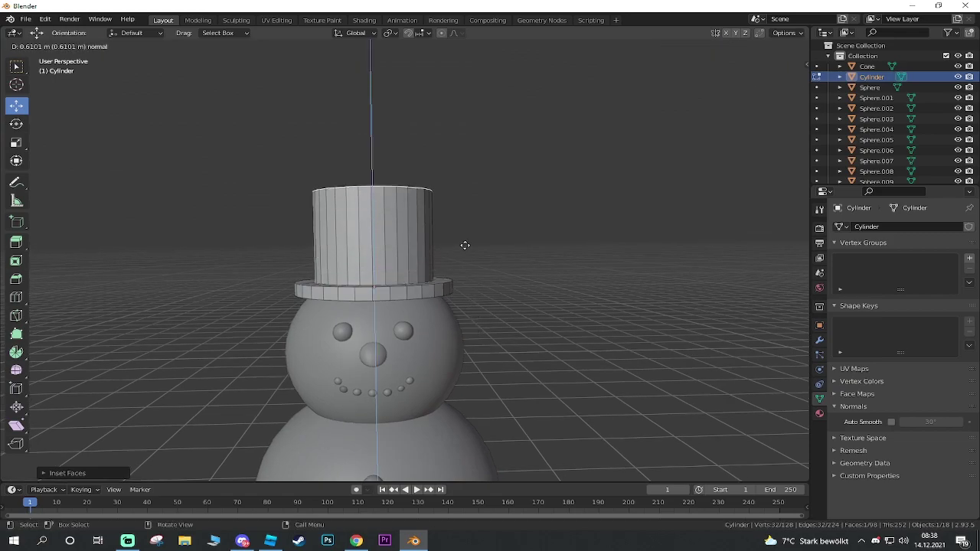
{"action": "left_click", "coordinate": [462, 246]}
{"action": "mouse_move", "coordinate": [447, 297]}
{"action": "middle_mouse_down"}
{"action": "mouse_move", "coordinate": [434, 343]}
{"action": "mouse_move", "coordinate": [523, 330]}
{"action": "mouse_move", "coordinate": [492, 314]}
{"action": "middle_mouse_up"}
{"action": "key", "text": "s"}
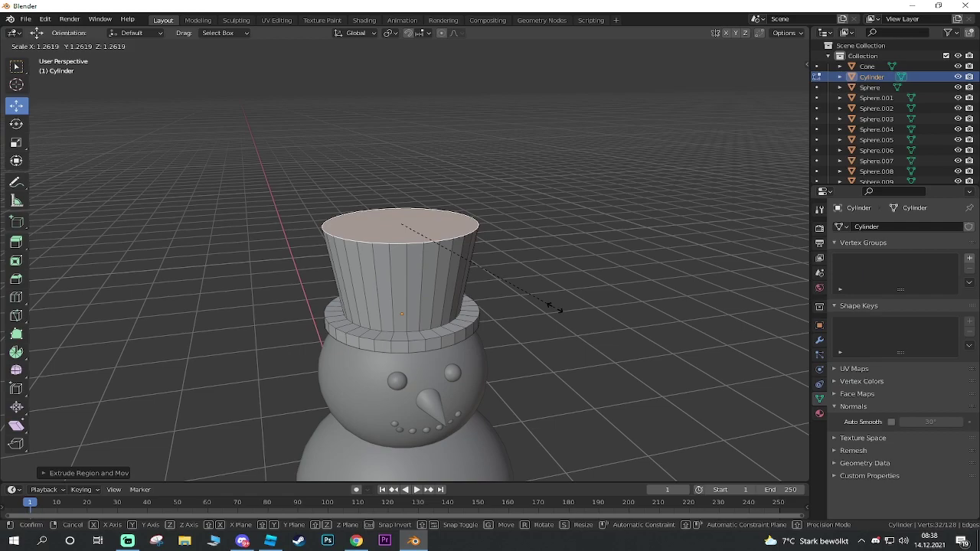
{"action": "left_click", "coordinate": [557, 309]}
- Return to Object Mode, deselect the hat and view the whole hatted snowman
{"action": "scroll", "coordinate": [481, 345], "scroll_direction": "down", "scroll_amount": 2}
{"action": "mouse_move", "coordinate": [494, 388]}
{"action": "middle_mouse_down"}
{"action": "mouse_move", "coordinate": [481, 346]}
{"action": "mouse_move", "coordinate": [422, 280]}
{"action": "middle_mouse_up"}
{"action": "scroll", "coordinate": [510, 350], "scroll_direction": "down", "scroll_amount": 3}
{"action": "key", "text": "Tab"}
{"action": "left_click", "coordinate": [513, 349]}
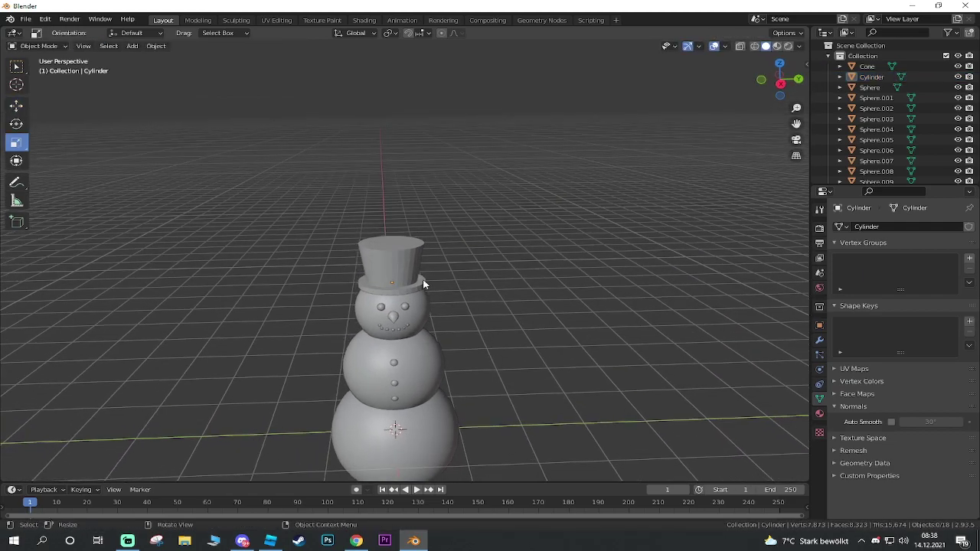
{"action": "scroll", "coordinate": [405, 266], "scroll_direction": "up", "scroll_amount": 5}
- Shade the hat smooth and enable Auto Smooth at 30° in its normals settings
{"action": "left_click", "coordinate": [403, 267]}
{"action": "right_click", "coordinate": [410, 251]}
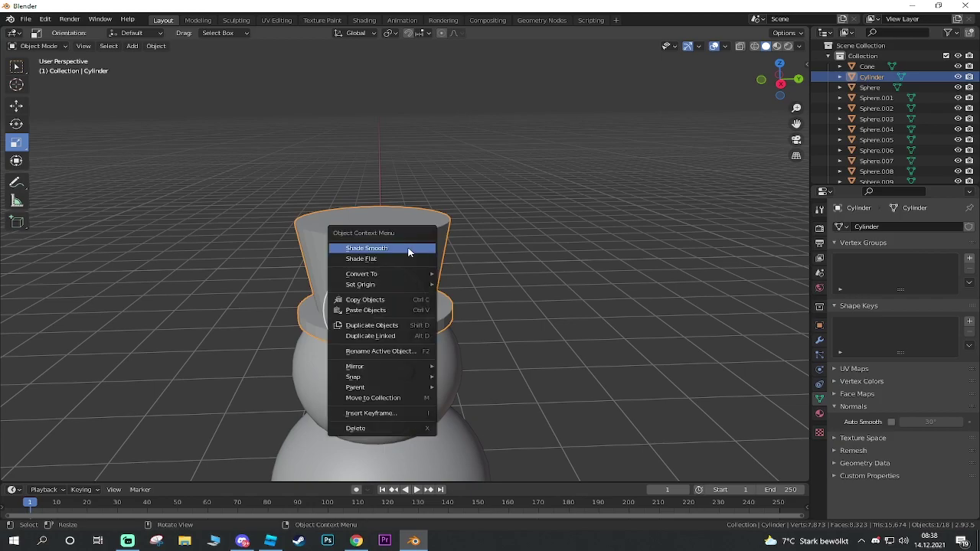
{"action": "left_click", "coordinate": [368, 248]}
{"action": "mouse_move", "coordinate": [480, 291]}
{"action": "middle_mouse_down"}
{"action": "mouse_move", "coordinate": [450, 294]}
{"action": "mouse_move", "coordinate": [753, 429]}
{"action": "middle_mouse_up"}
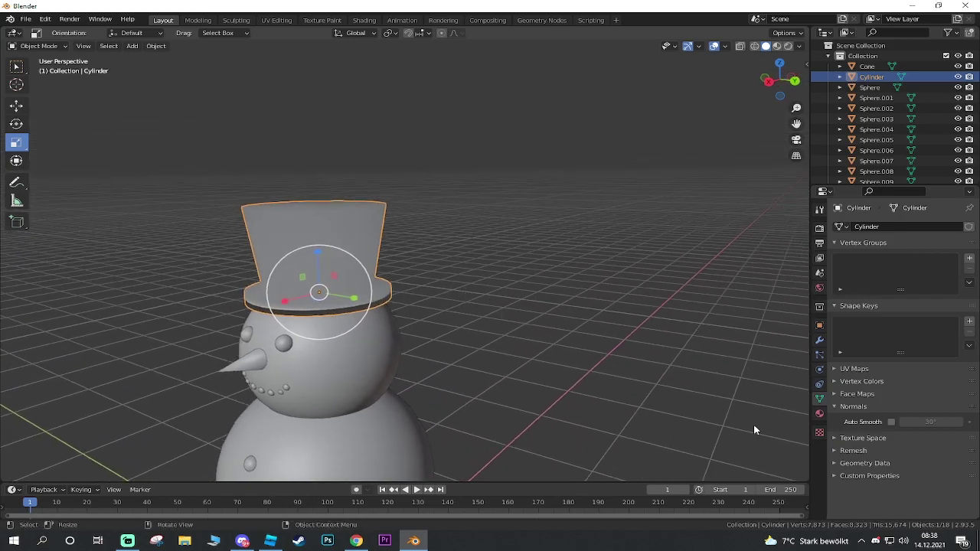
{"action": "left_click", "coordinate": [891, 422]}
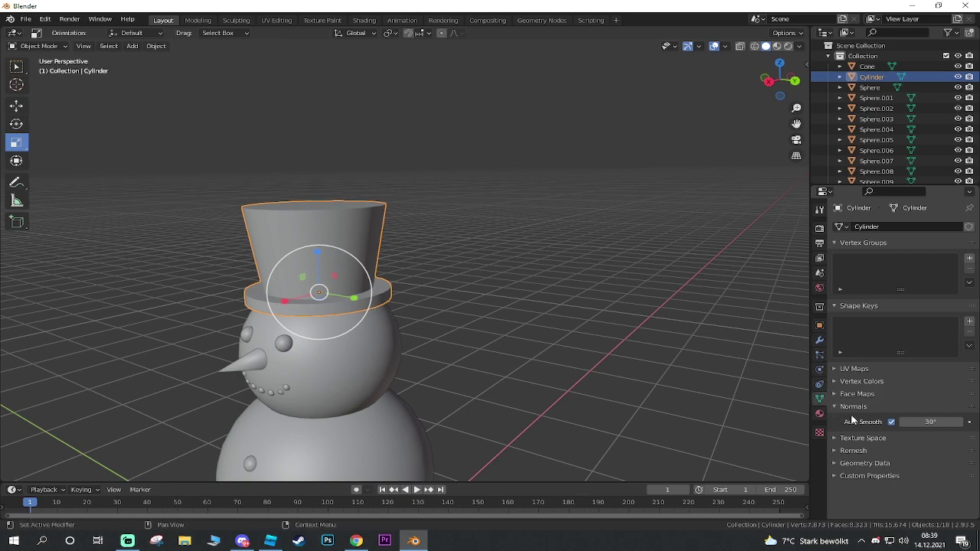
- Deselect the hat and orbit to view the whole snowman from a lower angle
{"action": "left_click", "coordinate": [497, 400]}
{"action": "middle_click_drag", "start_coordinate": [497, 400], "coordinate": [416, 407]}
{"action": "scroll", "coordinate": [498, 407], "scroll_direction": "down", "scroll_amount": 5}
{"action": "scroll", "coordinate": [429, 312], "scroll_direction": "up", "scroll_amount": 2}
{"action": "mouse_move", "coordinate": [429, 313]}
{"action": "middle_mouse_down"}
{"action": "mouse_move", "coordinate": [448, 339]}
{"action": "mouse_move", "coordinate": [442, 352]}
{"action": "middle_mouse_up"}
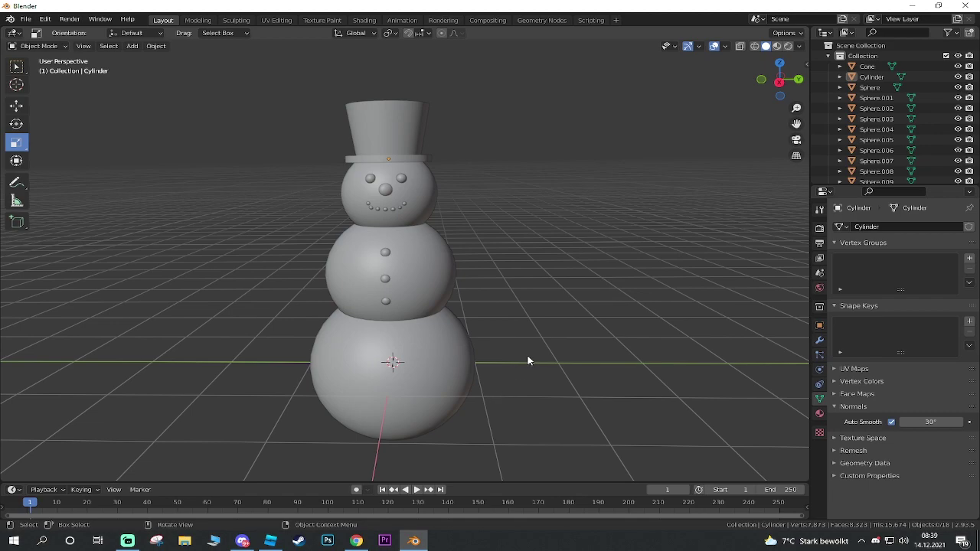
{"action": "key", "text": "shift"}
- Add a plane at the snowman's base and enter Edit Mode on it
{"action": "key", "text": "shift+a"}
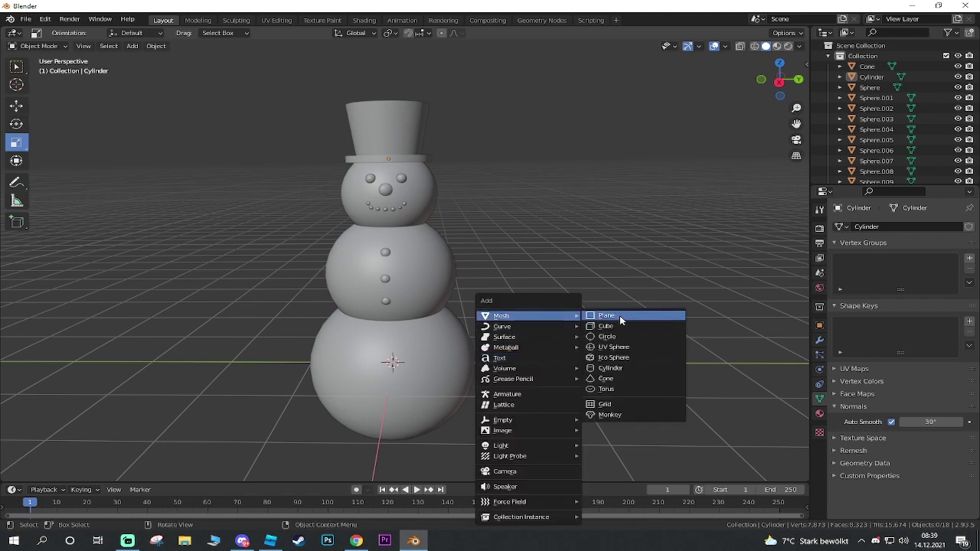
{"action": "left_click", "coordinate": [619, 315]}
{"action": "left_click", "coordinate": [466, 381]}
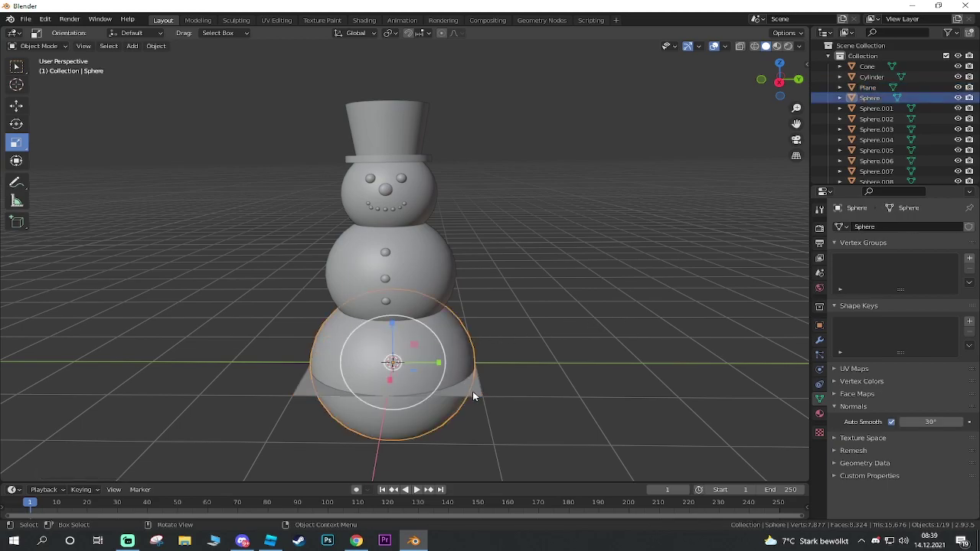
{"action": "left_click", "coordinate": [473, 391]}
{"action": "middle_click_drag", "start_coordinate": [509, 399], "coordinate": [536, 426]}
{"action": "key", "text": "Tab"}
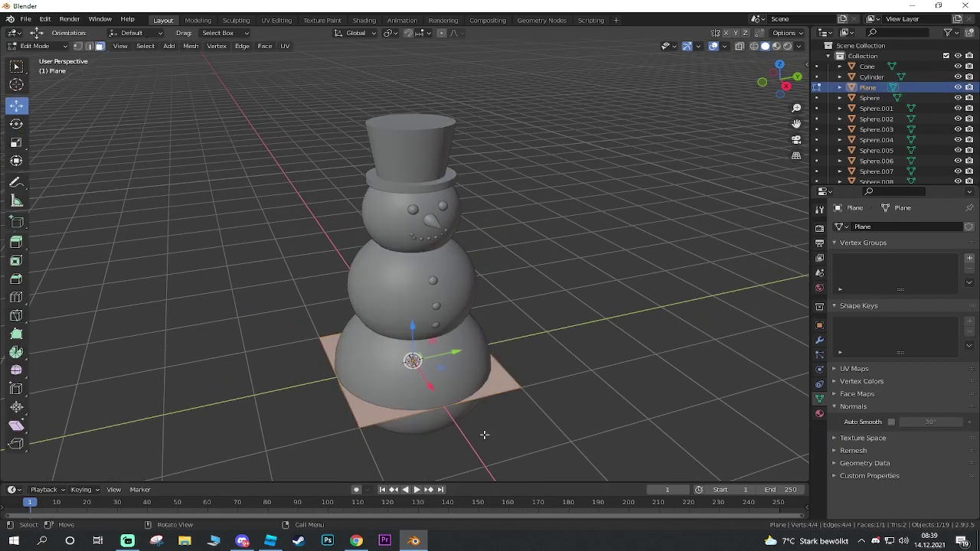
{"action": "scroll", "coordinate": [483, 431], "scroll_direction": "up", "scroll_amount": 3}
{"action": "scroll", "coordinate": [446, 337], "scroll_direction": "up", "scroll_amount": 2}
{"action": "middle_click_drag", "start_coordinate": [446, 336], "coordinate": [462, 235]}
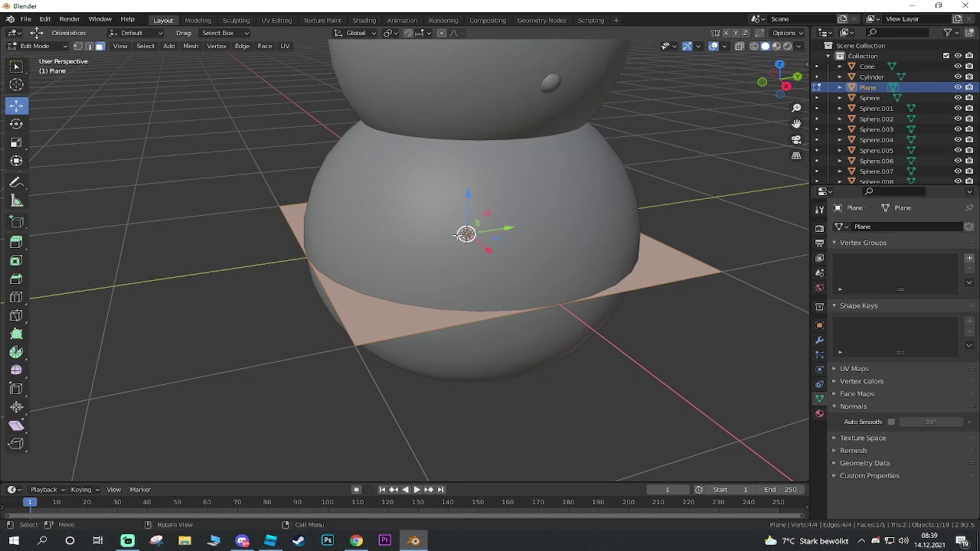
- Delete three of the plane's corner vertices, leaving the single remaining vertex selected
{"action": "key", "text": "1"}
{"action": "left_click", "coordinate": [355, 345]}
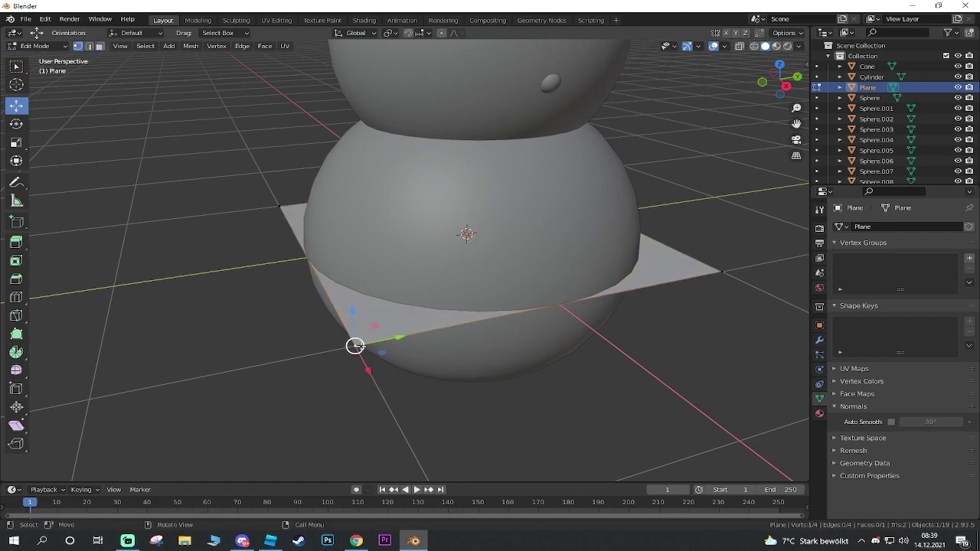
{"action": "left_click", "coordinate": [714, 272]}
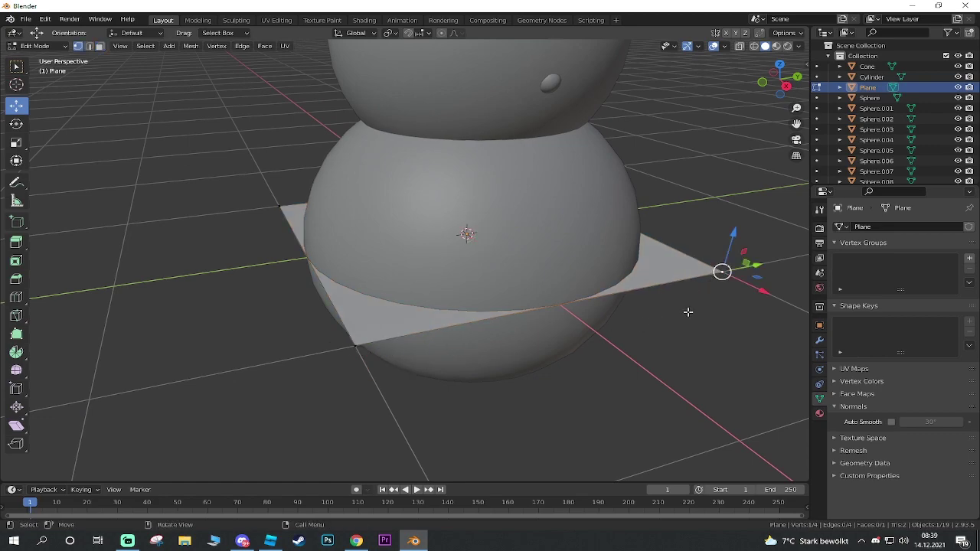
{"action": "mouse_move", "coordinate": [687, 314]}
{"action": "middle_mouse_down"}
{"action": "mouse_move", "coordinate": [522, 324]}
{"action": "mouse_move", "coordinate": [525, 354]}
{"action": "middle_mouse_up"}
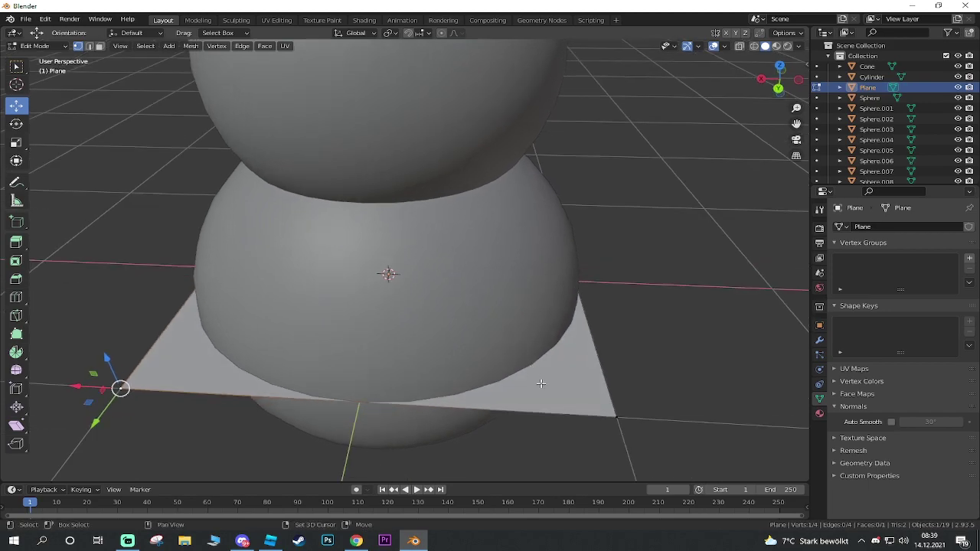
{"action": "left_click", "coordinate": [613, 417], "text": "shift"}
{"action": "mouse_move", "coordinate": [613, 417]}
{"action": "middle_mouse_down"}
{"action": "mouse_move", "coordinate": [630, 360]}
{"action": "mouse_move", "coordinate": [531, 362]}
{"action": "middle_mouse_up"}
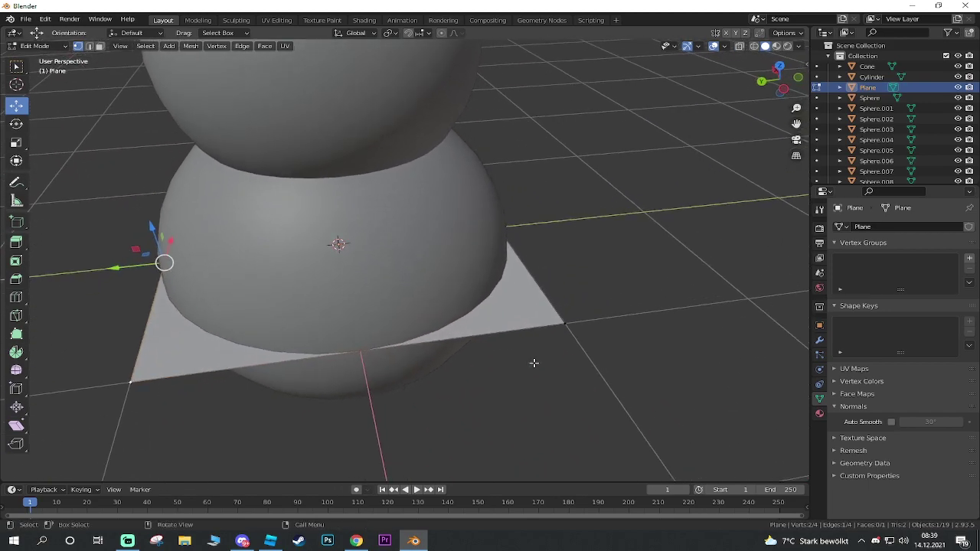
{"action": "left_click", "coordinate": [564, 322], "text": "shift"}
{"action": "mouse_move", "coordinate": [336, 362]}
{"action": "middle_mouse_down"}
{"action": "mouse_move", "coordinate": [569, 372]}
{"action": "mouse_move", "coordinate": [626, 365]}
{"action": "middle_mouse_up"}
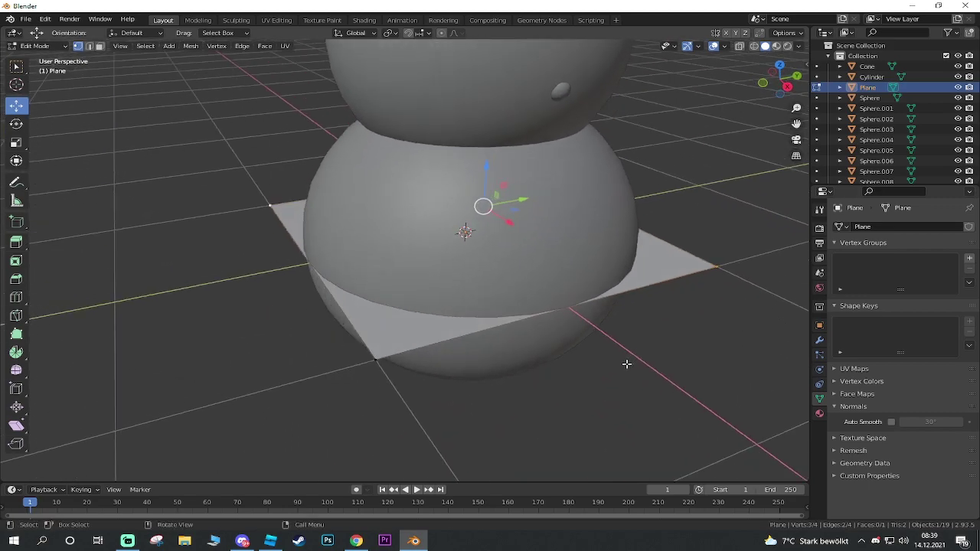
{"action": "key", "text": "x"}
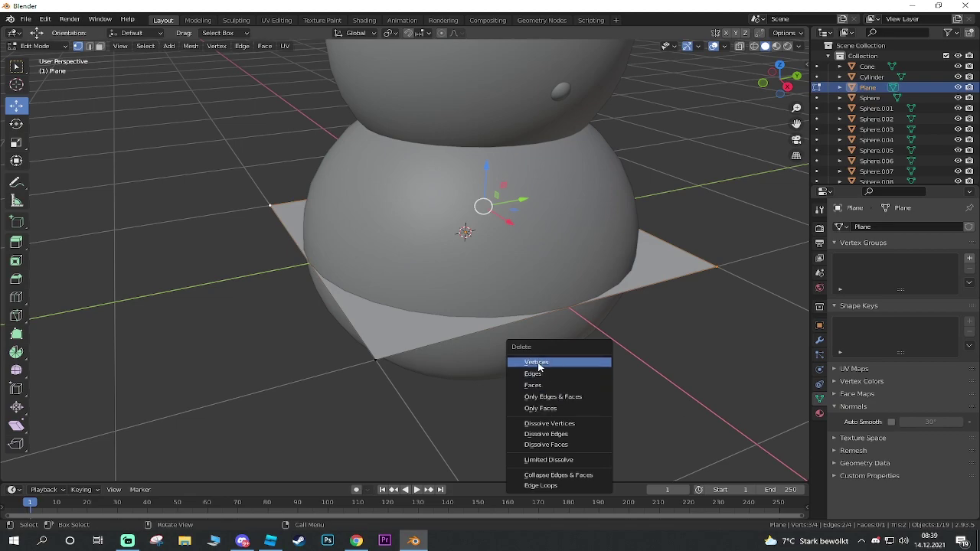
{"action": "left_click", "coordinate": [541, 363]}
{"action": "left_click", "coordinate": [370, 361]}
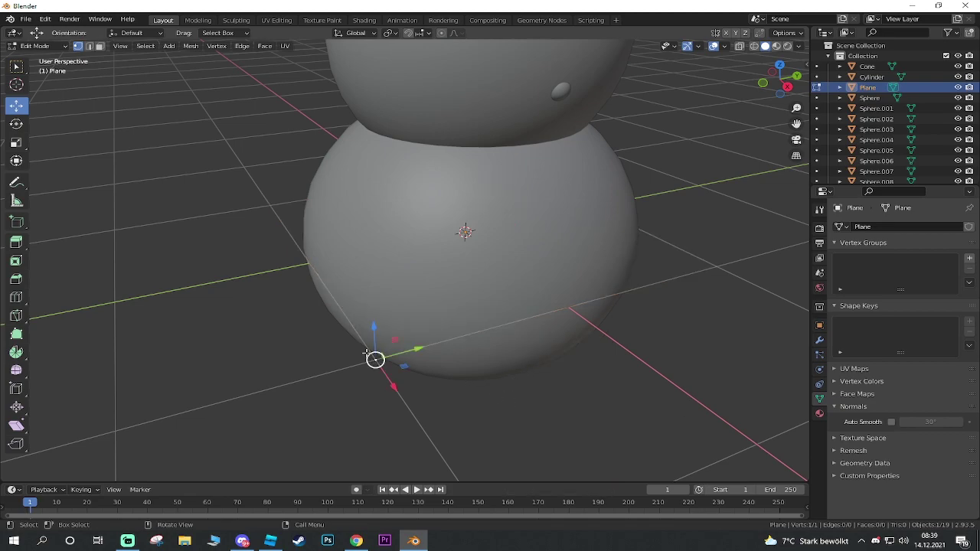
{"action": "middle_click_drag", "start_coordinate": [581, 358], "coordinate": [552, 339]}
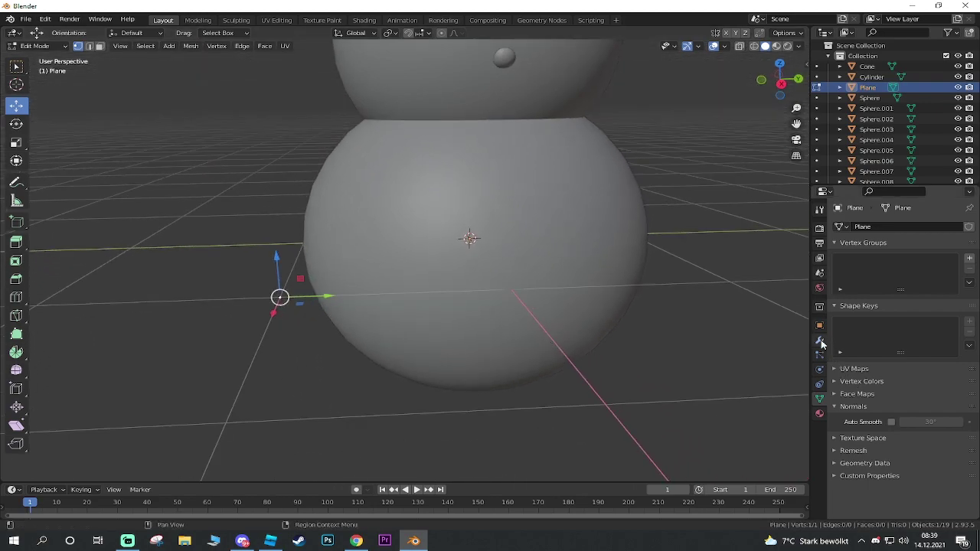
- Add a Skin modifier and then a Subdivision Surface modifier to the lone plane vertex
{"action": "left_click", "coordinate": [819, 342]}
{"action": "left_click", "coordinate": [873, 227]}
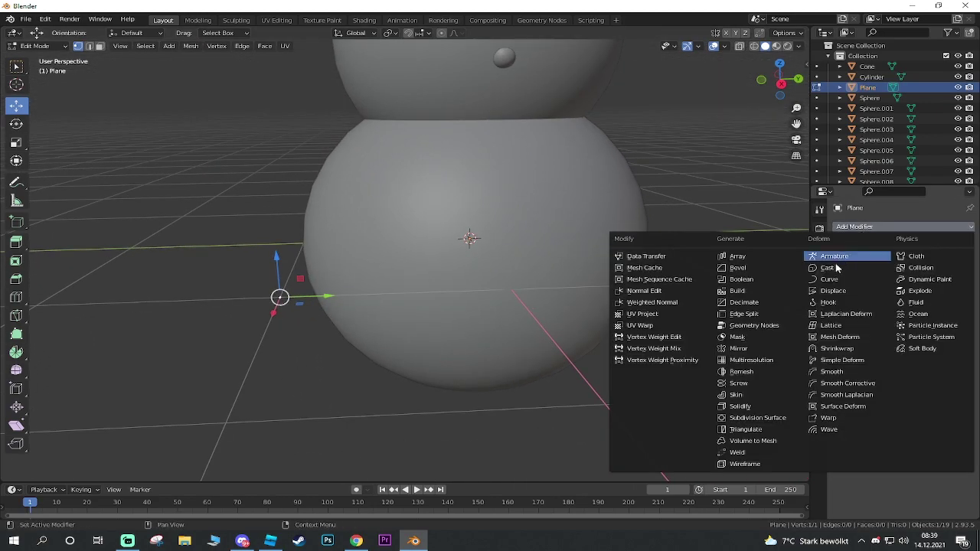
{"action": "left_click", "coordinate": [740, 397]}
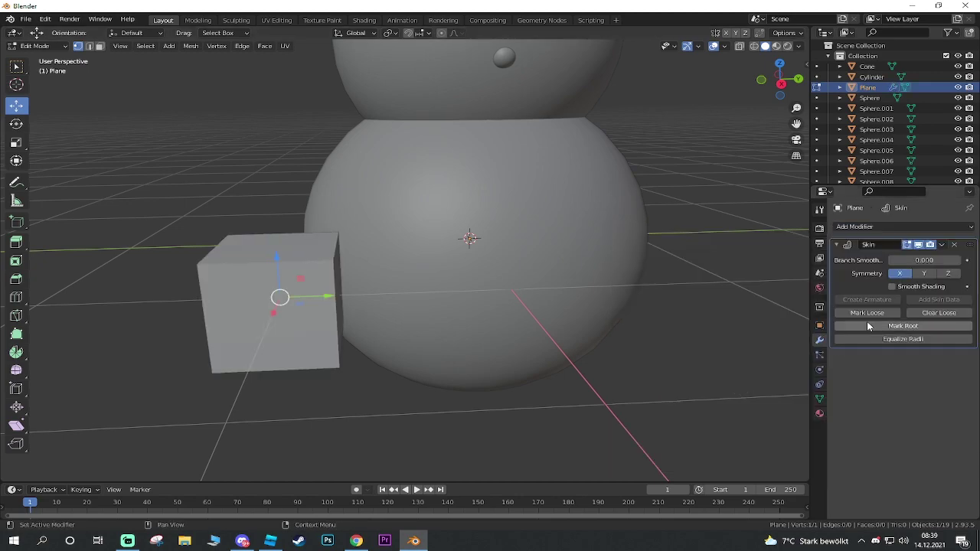
{"action": "left_click", "coordinate": [881, 228]}
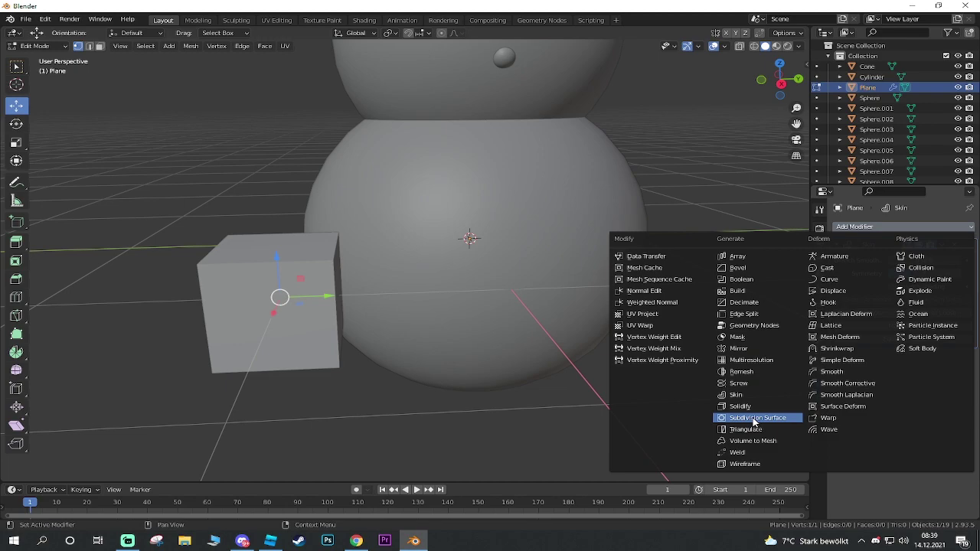
{"action": "left_click", "coordinate": [754, 420]}
- Turn on X-ray, zoom out, and start extruding the vertex into an arm
{"action": "middle_click_drag", "start_coordinate": [311, 311], "coordinate": [429, 306]}
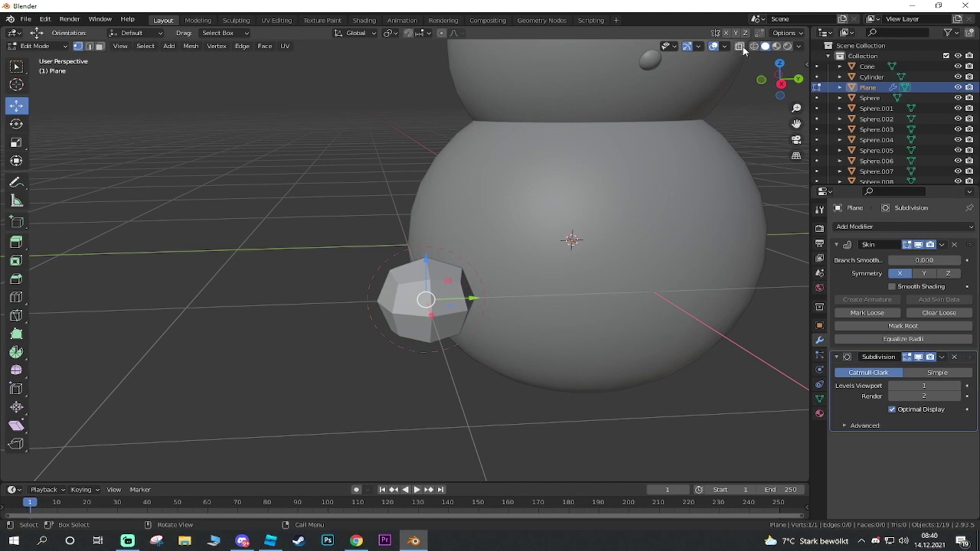
{"action": "left_click", "coordinate": [739, 49]}
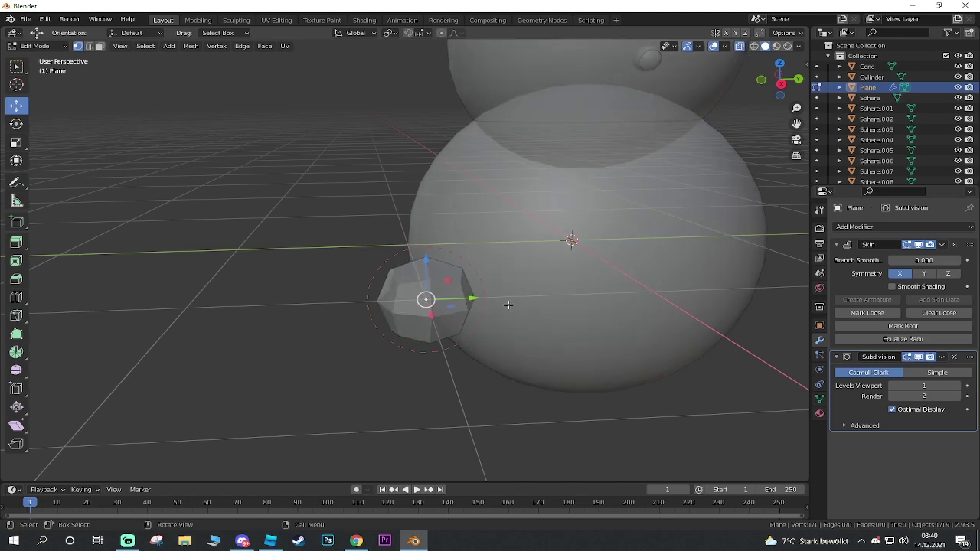
{"action": "scroll", "coordinate": [440, 320], "scroll_direction": "down", "scroll_amount": 1}
{"action": "scroll", "coordinate": [437, 310], "scroll_direction": "down", "scroll_amount": 3}
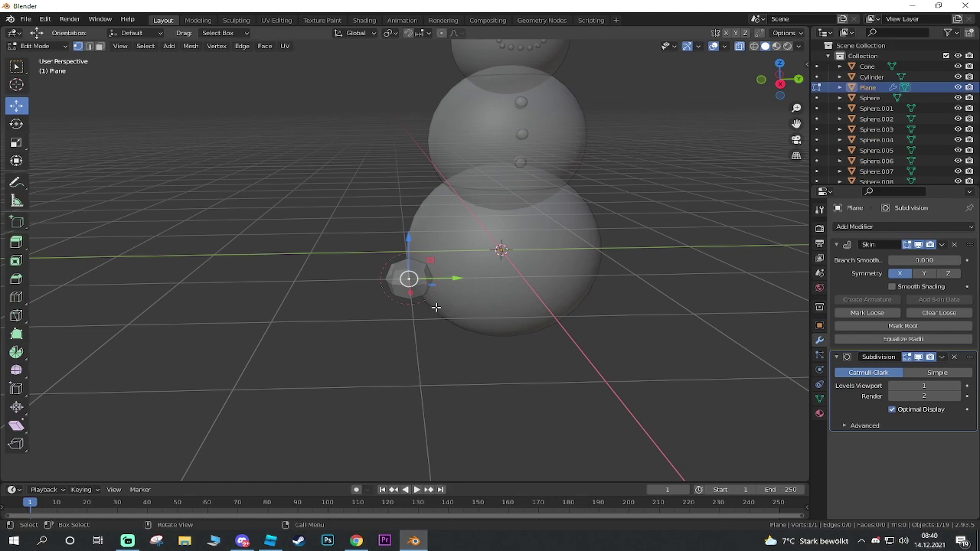
{"action": "key", "text": "e"}
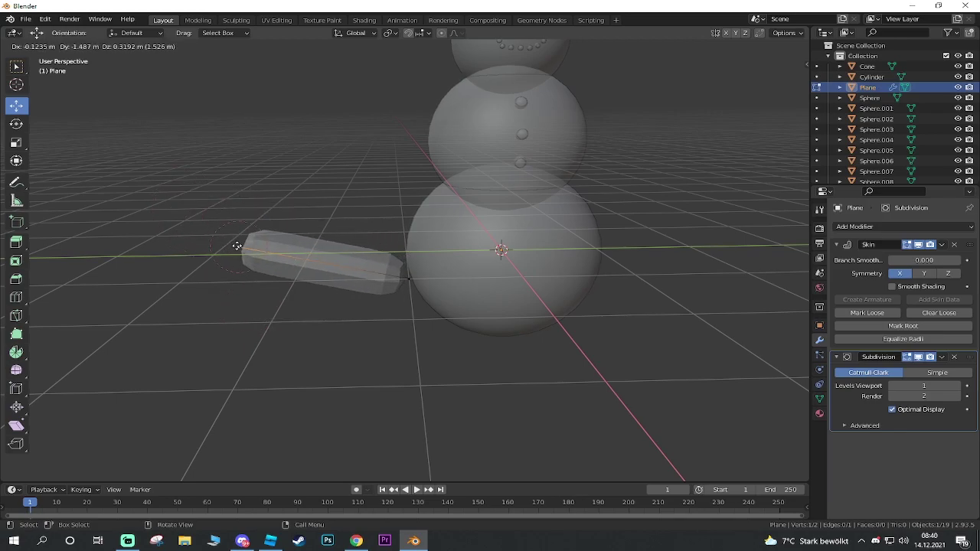
- Extrude two bent arm segments and a down-left twig from the middle joint
{"action": "left_click", "coordinate": [237, 245]}
{"action": "mouse_move", "coordinate": [332, 298]}
{"action": "middle_mouse_down"}
{"action": "mouse_move", "coordinate": [468, 332]}
{"action": "mouse_move", "coordinate": [339, 267]}
{"action": "middle_mouse_up"}
{"action": "key", "text": "e"}
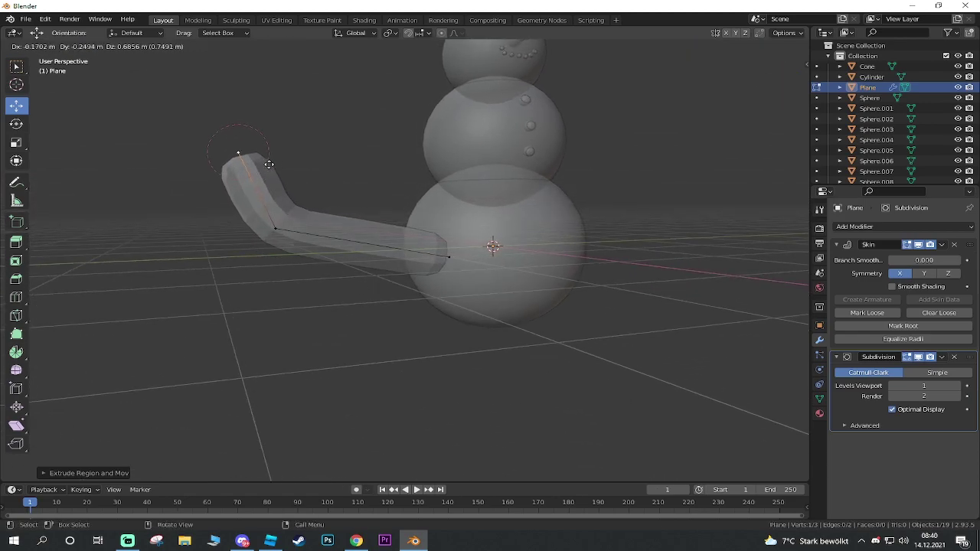
{"action": "left_click", "coordinate": [268, 164]}
{"action": "left_click", "coordinate": [274, 228]}
{"action": "key", "text": "e"}
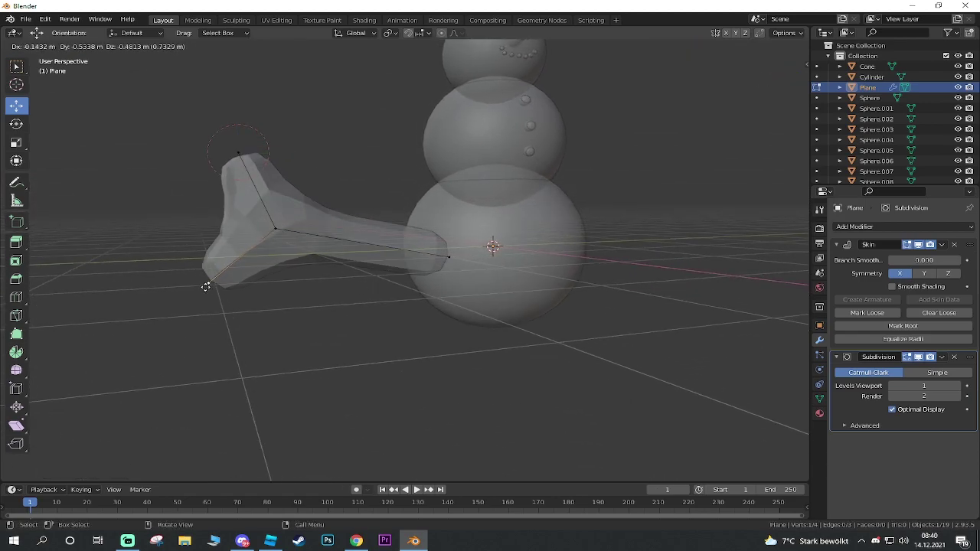
{"action": "left_click", "coordinate": [192, 305]}
- Extrude the arm's top end further upward into a second branch
{"action": "middle_click_drag", "start_coordinate": [306, 226], "coordinate": [342, 280]}
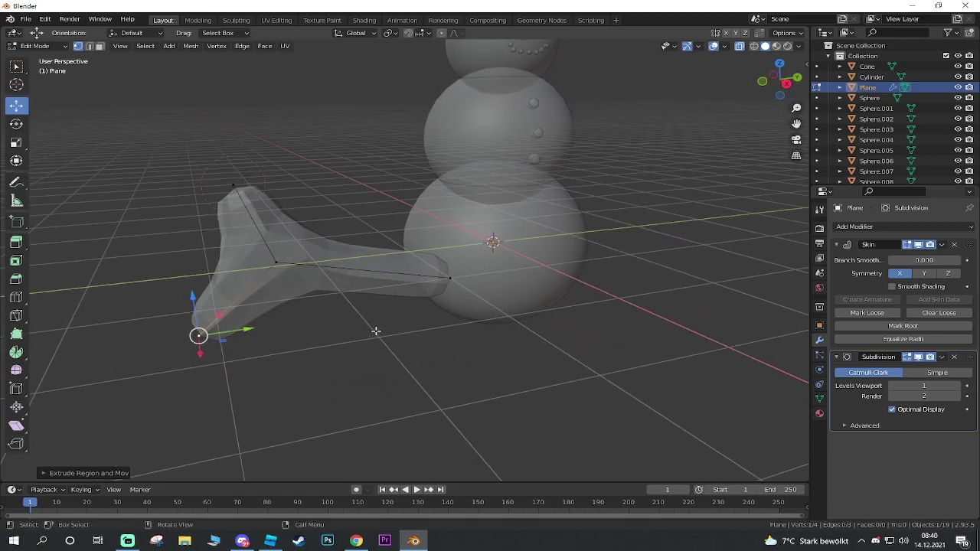
{"action": "left_click", "coordinate": [234, 196]}
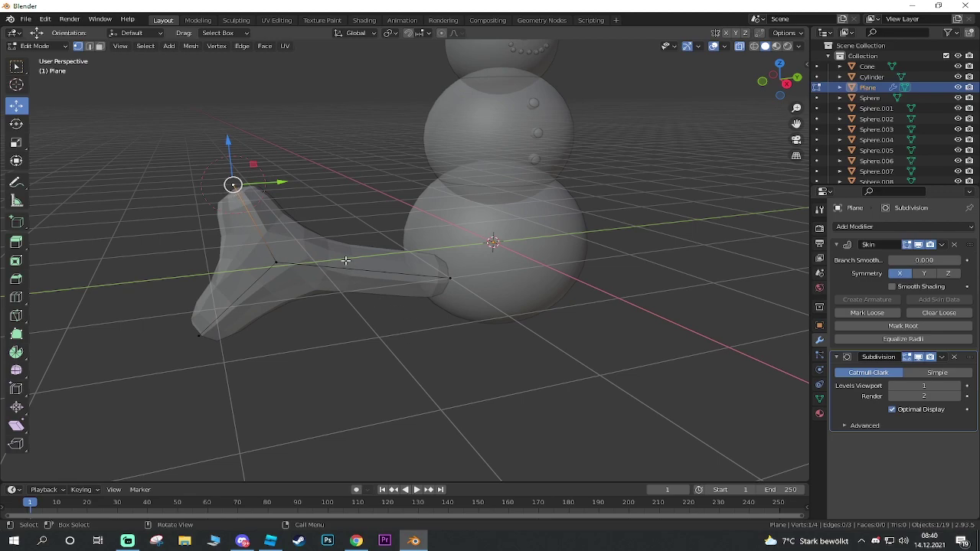
{"action": "key", "text": "e"}
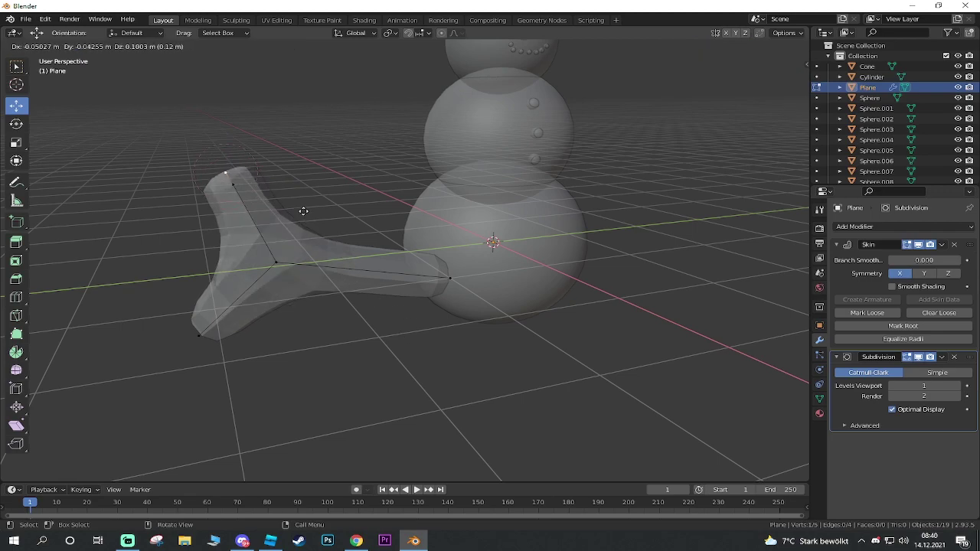
{"action": "left_click", "coordinate": [320, 160]}
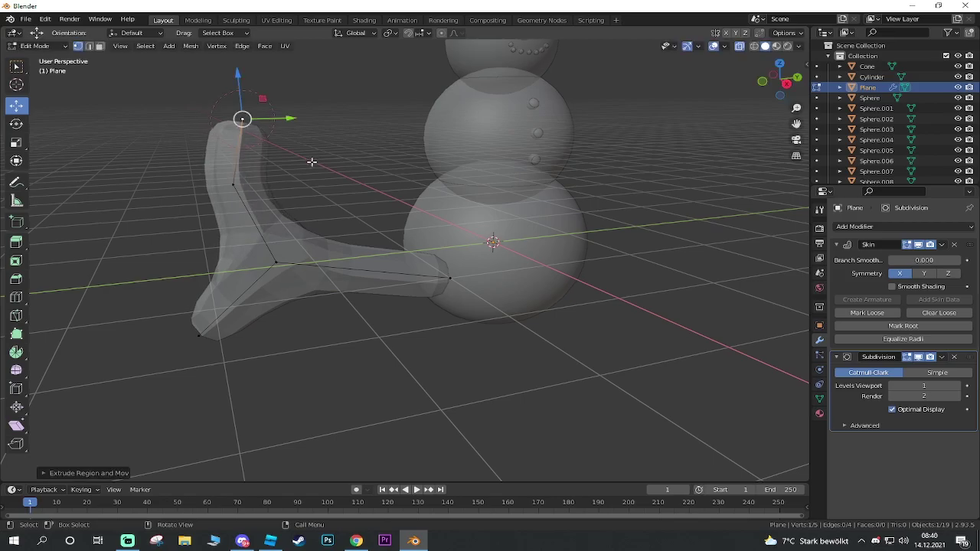
{"action": "mouse_move", "coordinate": [334, 204]}
{"action": "middle_mouse_down"}
{"action": "mouse_move", "coordinate": [416, 209]}
{"action": "mouse_move", "coordinate": [326, 209]}
{"action": "mouse_move", "coordinate": [89, 119]}
{"action": "middle_mouse_up"}
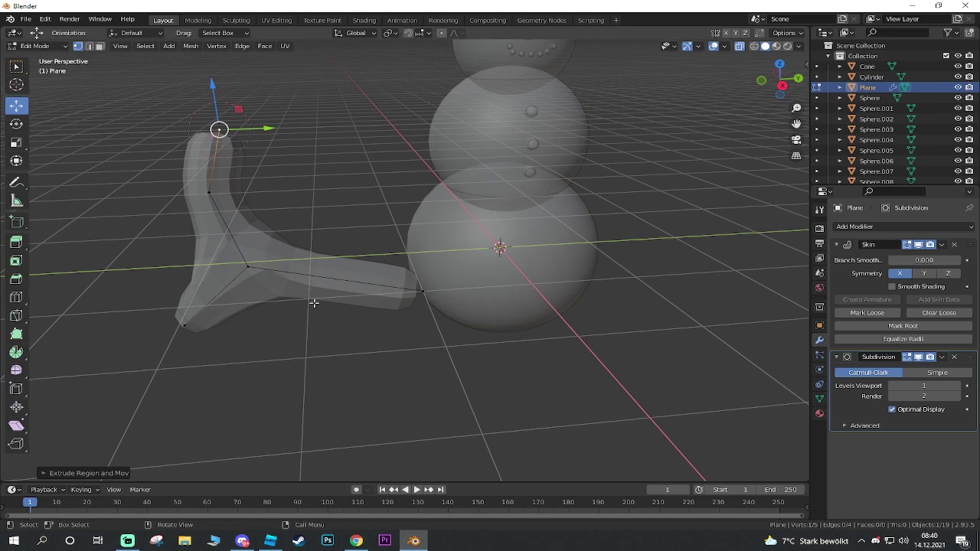
{"action": "key", "text": "ctrl"}
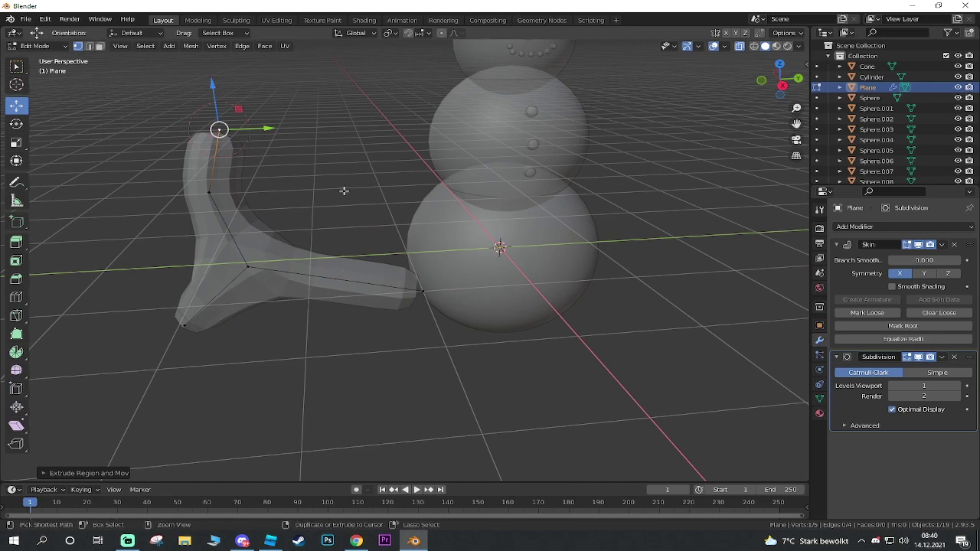
- Shrink the skin radius at the top tip, the right end and the central joint
{"action": "key", "text": "ctrl+a"}
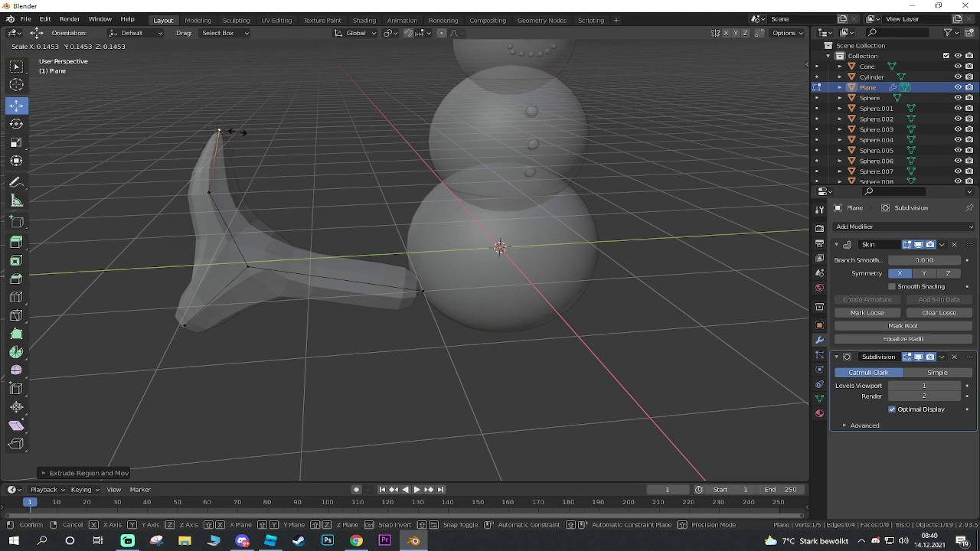
{"action": "left_click", "coordinate": [234, 131]}
{"action": "left_click", "coordinate": [422, 290]}
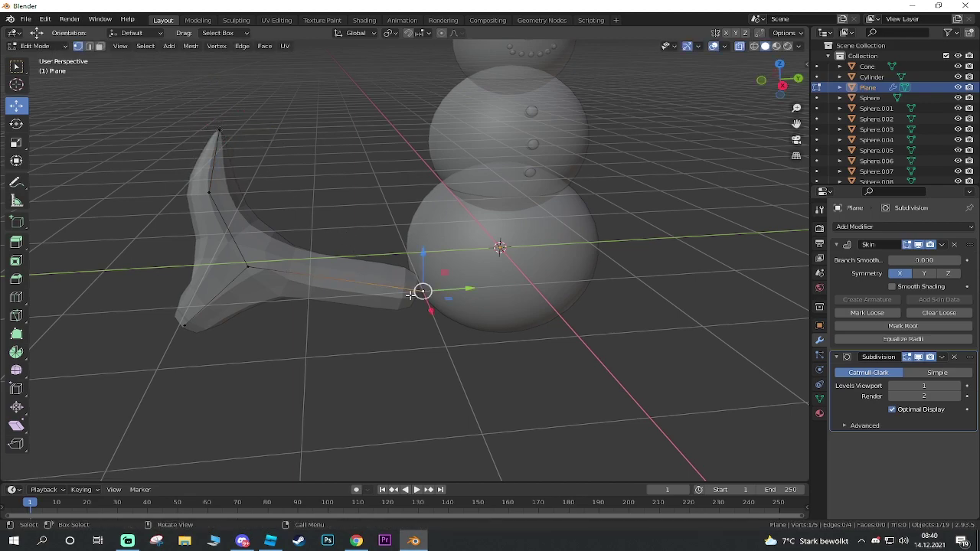
{"action": "key", "text": "ctrl+a"}
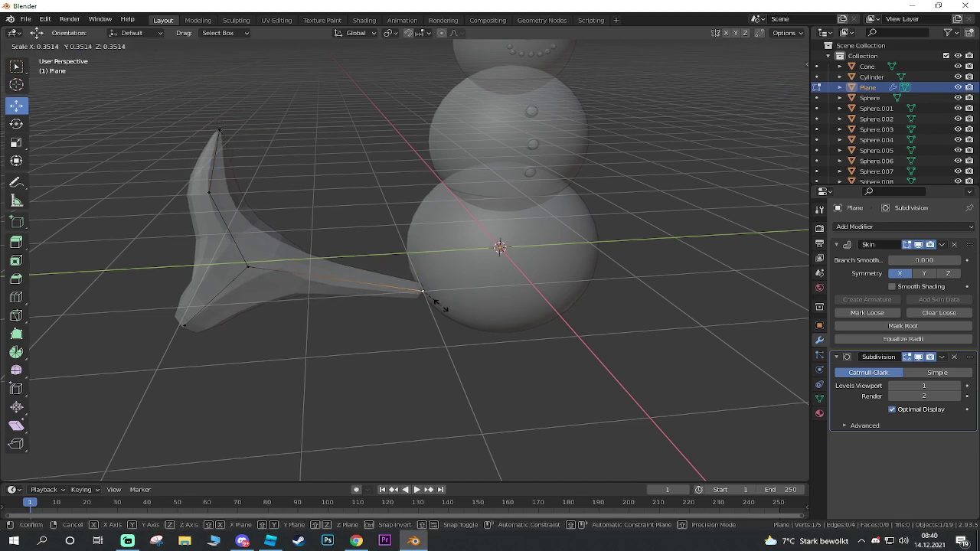
{"action": "left_click", "coordinate": [423, 297]}
{"action": "left_click", "coordinate": [246, 266]}
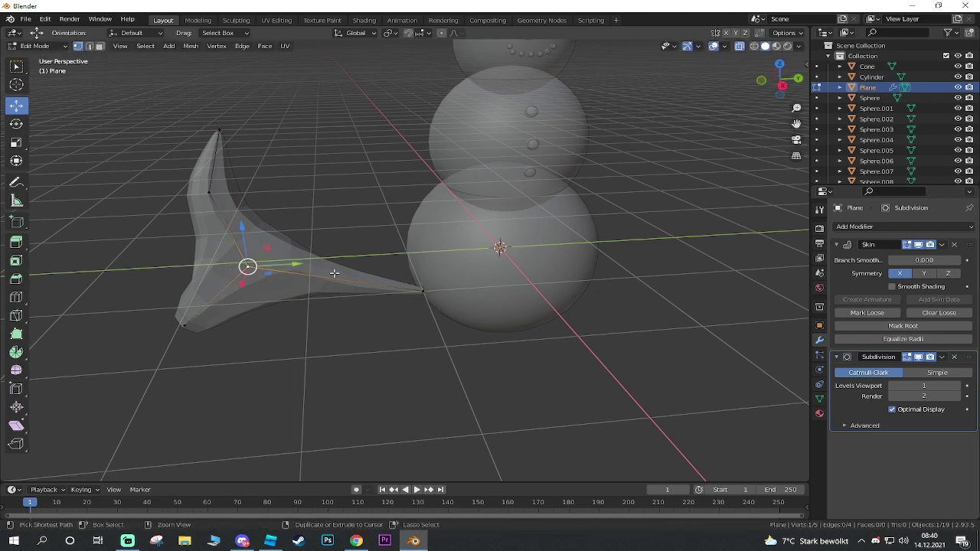
{"action": "key", "text": "ctrl+a"}
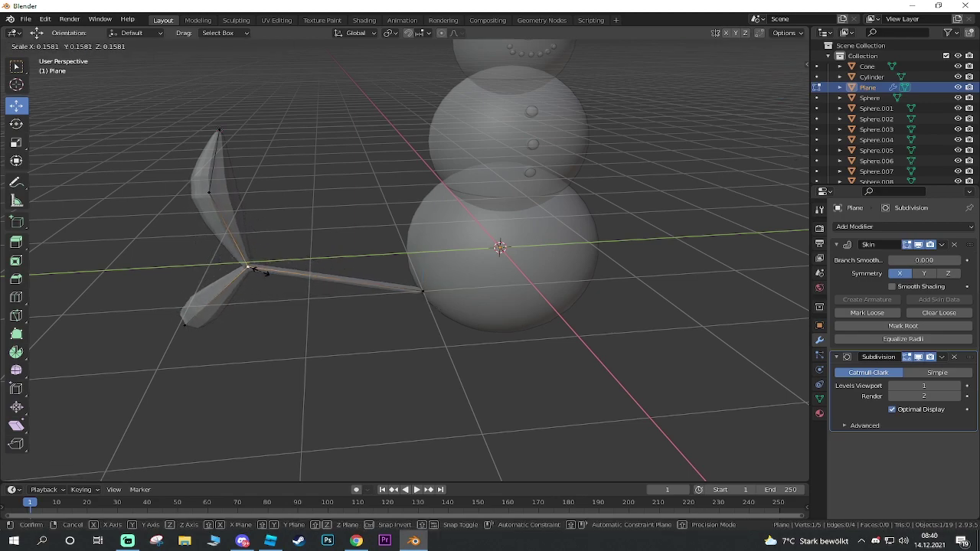
{"action": "left_click", "coordinate": [245, 297]}
- Thin the lower-left branch and upper bend, then add a thin new segment to the upper branch
{"action": "left_click", "coordinate": [186, 323]}
{"action": "key", "text": "ctrl+a"}
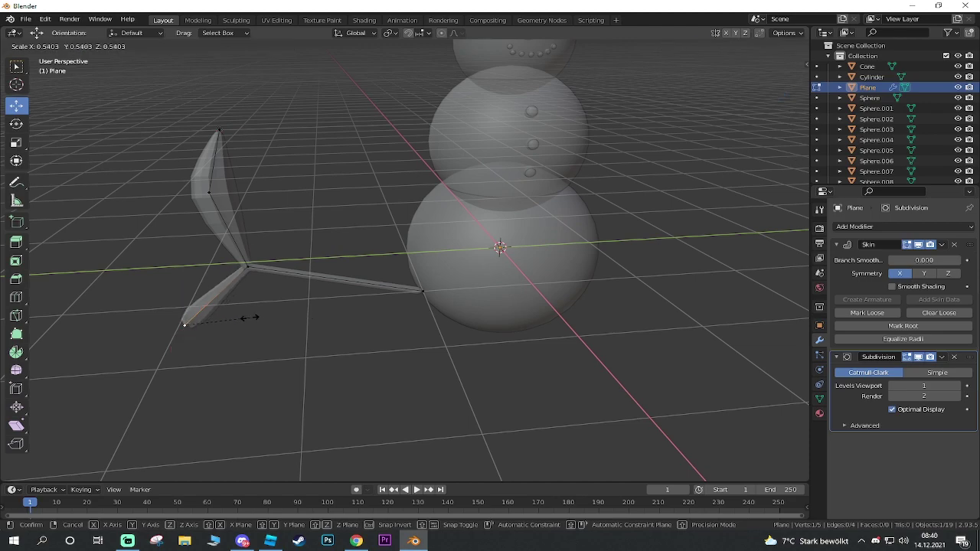
{"action": "left_click", "coordinate": [198, 317]}
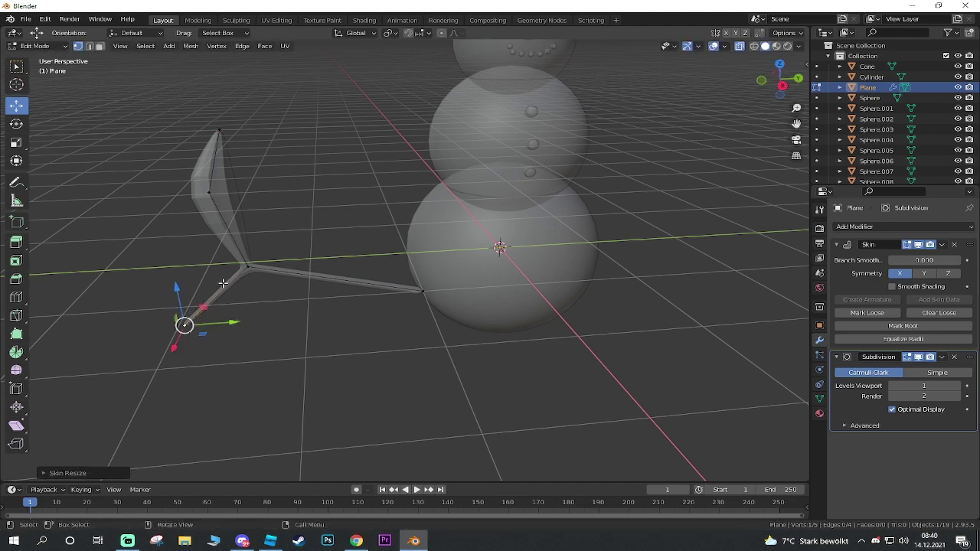
{"action": "left_click", "coordinate": [206, 193]}
{"action": "key", "text": "ctrl+a"}
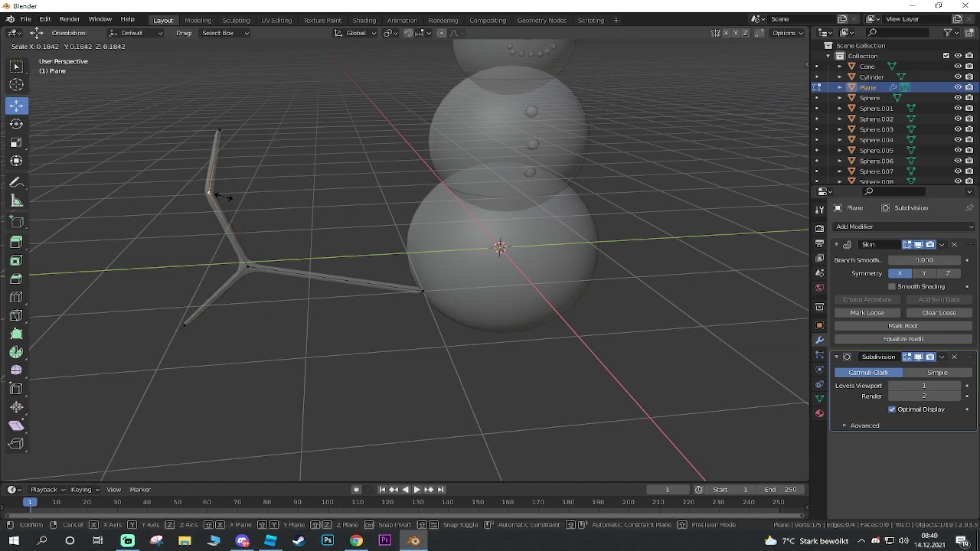
{"action": "left_click", "coordinate": [218, 196]}
{"action": "right_click", "coordinate": [220, 134], "text": "ctrl"}
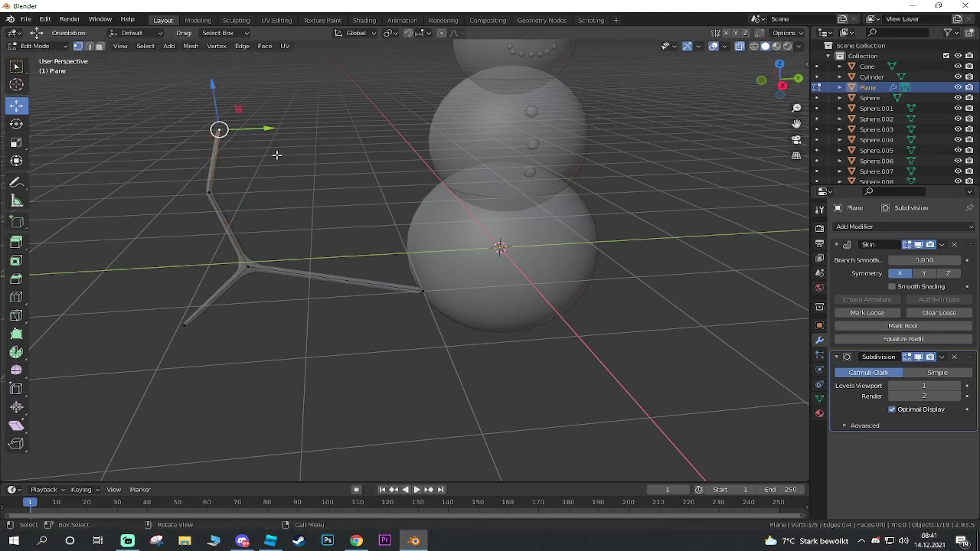
{"action": "key", "text": "ctrl+a"}
{"action": "left_click", "coordinate": [263, 146]}
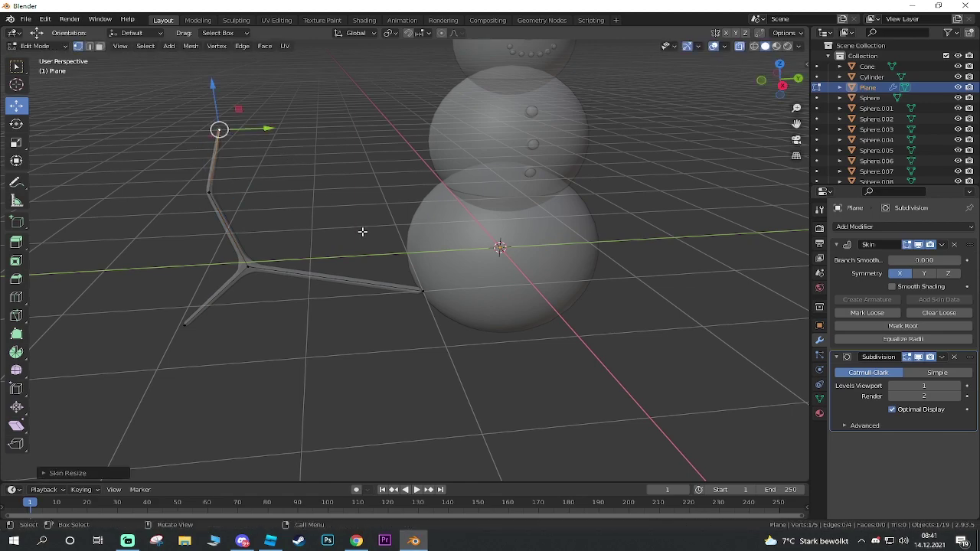
- Reposition the upper branch's bend point upward, then lower it slightly along Z
{"action": "left_click", "coordinate": [207, 188]}
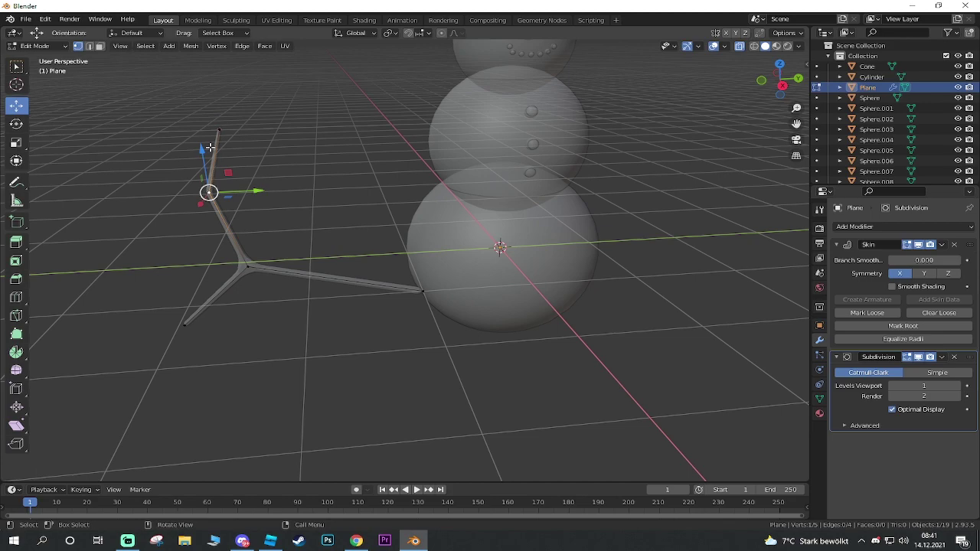
{"action": "key", "text": "g"}
{"action": "left_click", "coordinate": [213, 132]}
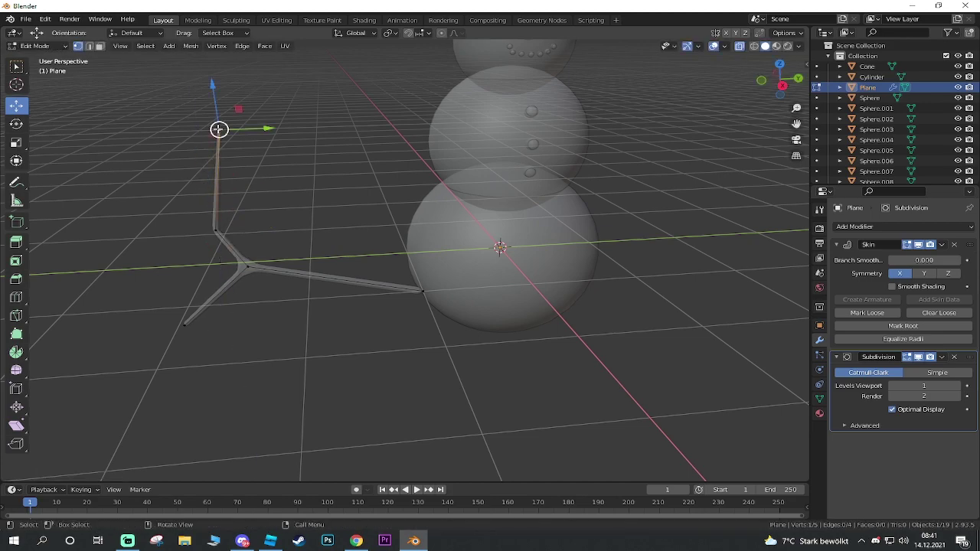
{"action": "key", "text": "g"}
{"action": "key", "text": "z"}
{"action": "left_click", "coordinate": [213, 147]}
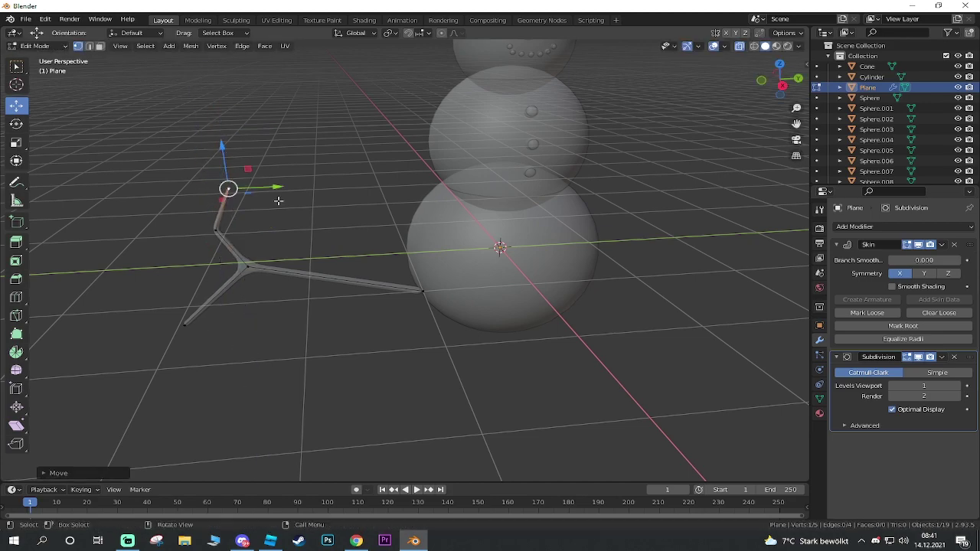
{"action": "key", "text": "g"}
{"action": "key", "text": "y"}
{"action": "key", "text": "Escape"}
- Shorten the right branch's end point and return to Object Mode
{"action": "middle_click_drag", "start_coordinate": [299, 237], "coordinate": [426, 230]}
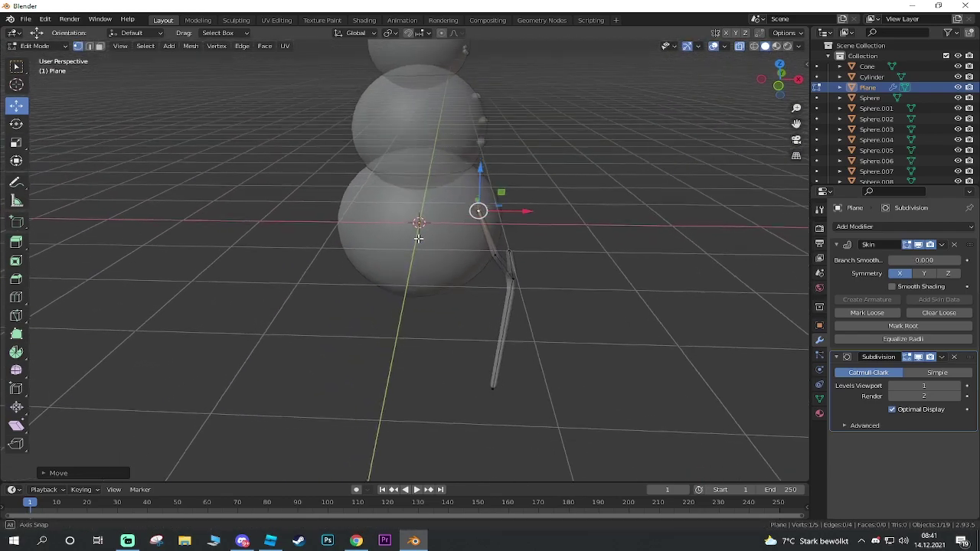
{"action": "middle_click_drag", "start_coordinate": [553, 247], "coordinate": [439, 282]}
{"action": "left_click", "coordinate": [433, 285]}
{"action": "key", "text": "g"}
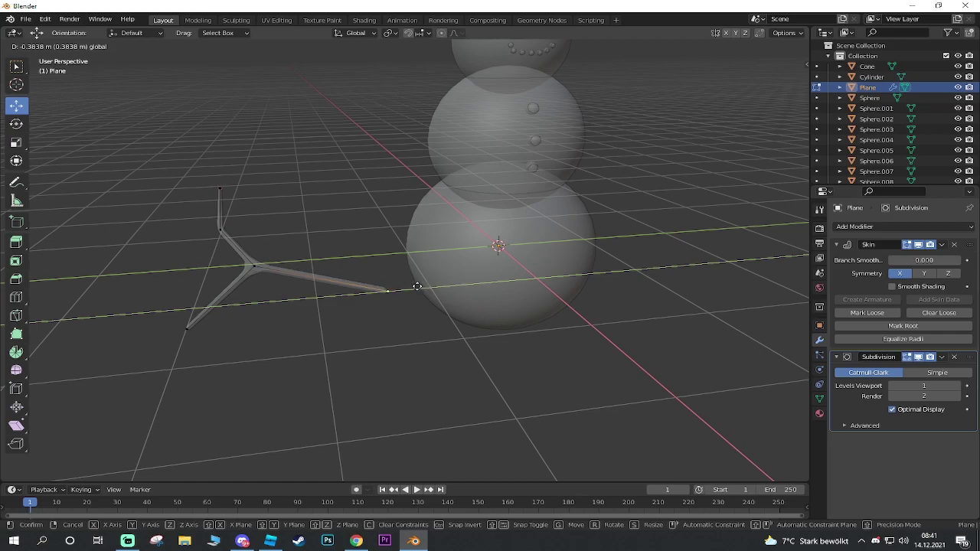
{"action": "left_click", "coordinate": [414, 285]}
{"action": "key", "text": "g"}
{"action": "left_click", "coordinate": [427, 287]}
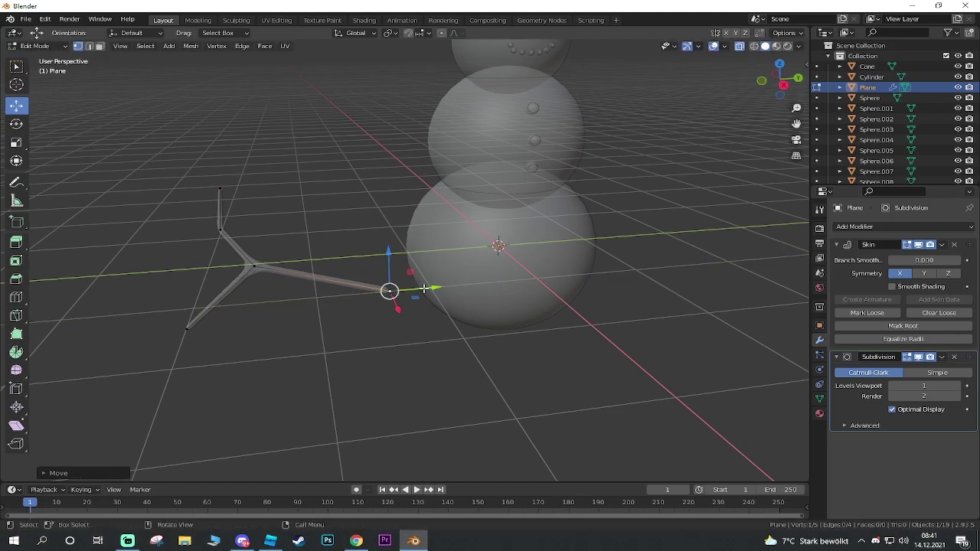
{"action": "middle_click_drag", "start_coordinate": [342, 362], "coordinate": [382, 364]}
{"action": "key", "text": "Tab"}
{"action": "middle_click_drag", "start_coordinate": [415, 291], "coordinate": [405, 303]}
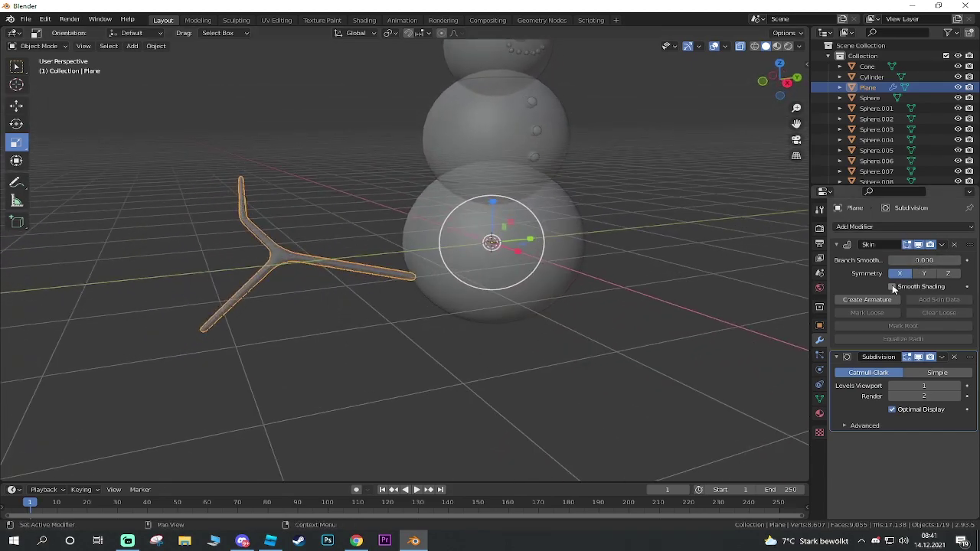
- Apply the Skin modifier, then the Subdivision Surface modifier, to the twig
{"action": "left_click", "coordinate": [941, 245]}
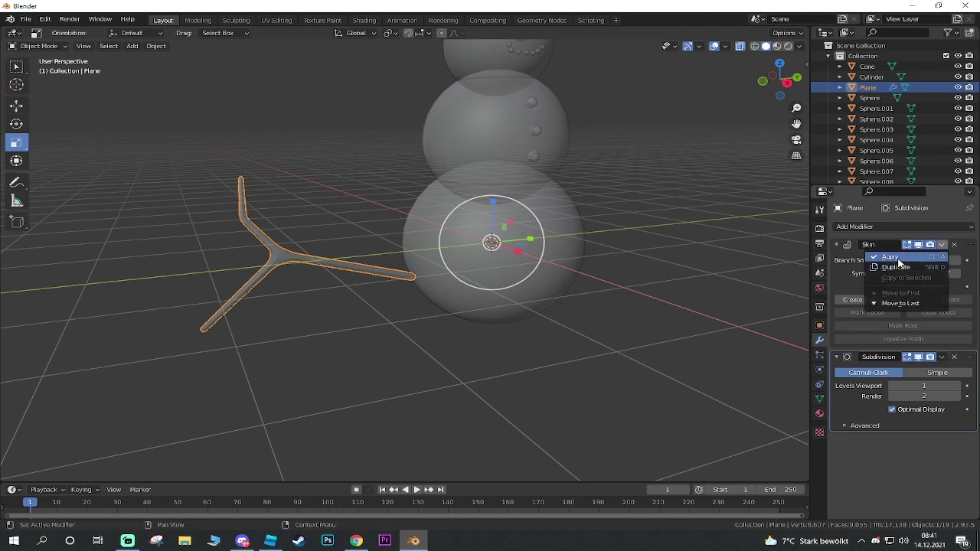
{"action": "left_click", "coordinate": [898, 261]}
{"action": "left_click", "coordinate": [941, 244]}
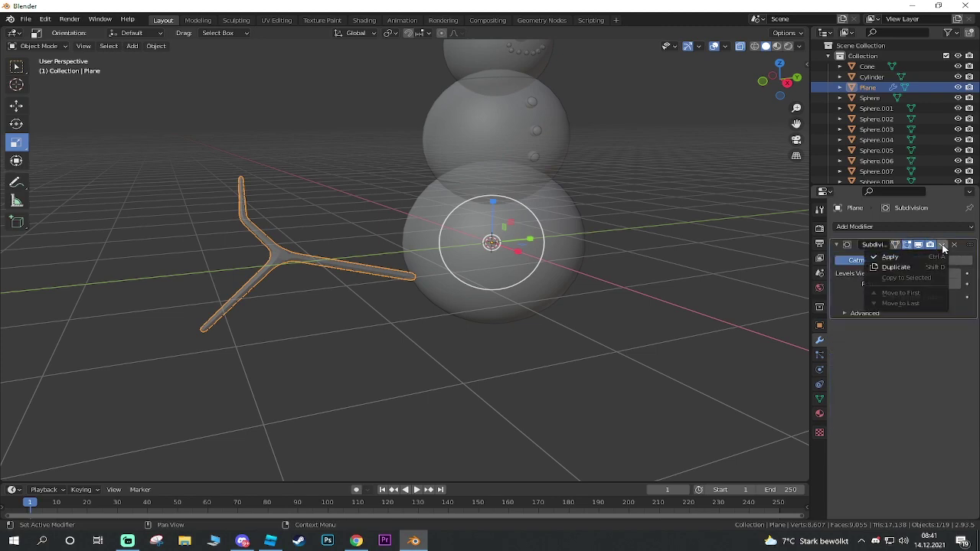
{"action": "left_click", "coordinate": [890, 258]}
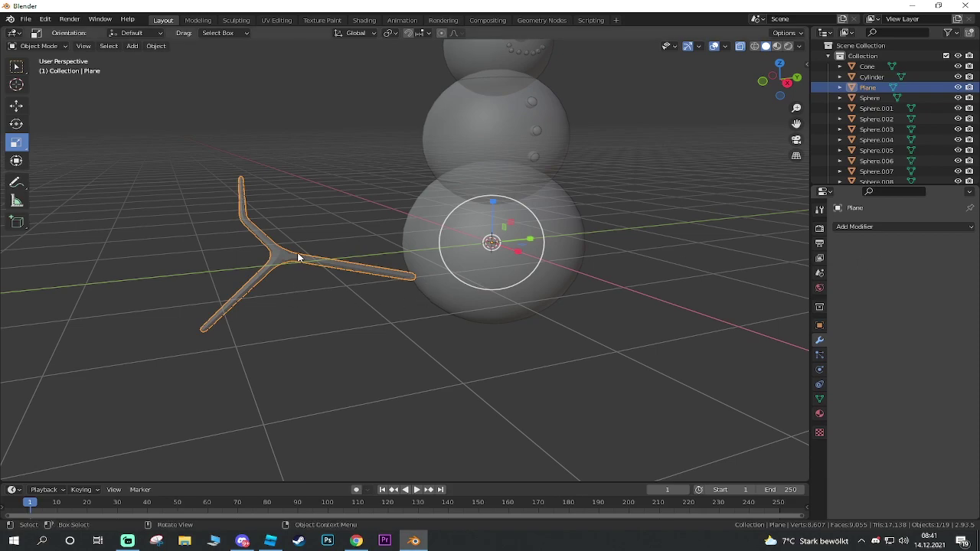
- Give the twig object Shade Smooth
{"action": "key", "text": "Tab"}
{"action": "key", "text": "Tab"}
{"action": "middle_click_drag", "start_coordinate": [343, 329], "coordinate": [375, 336]}
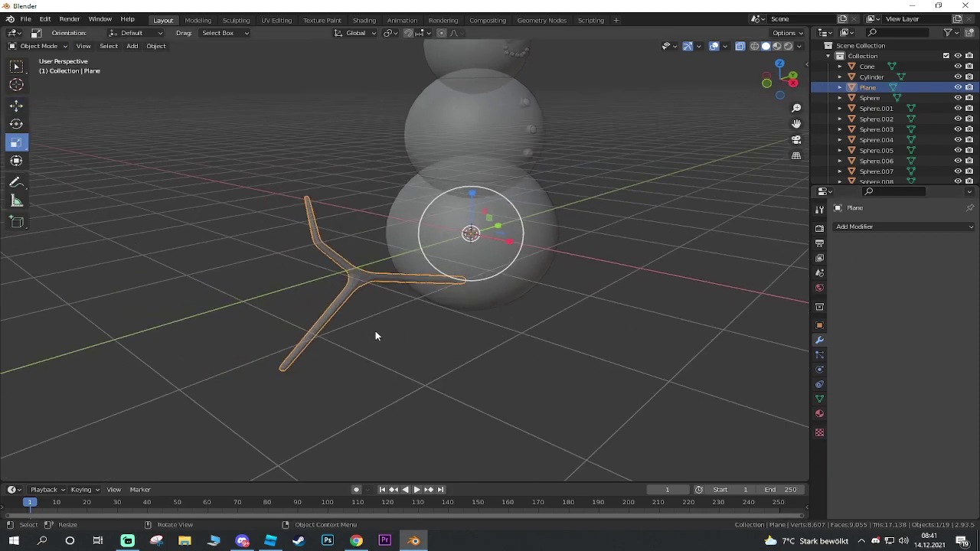
{"action": "scroll", "coordinate": [375, 335], "scroll_direction": "up", "scroll_amount": 3}
{"action": "right_click", "coordinate": [306, 297]}
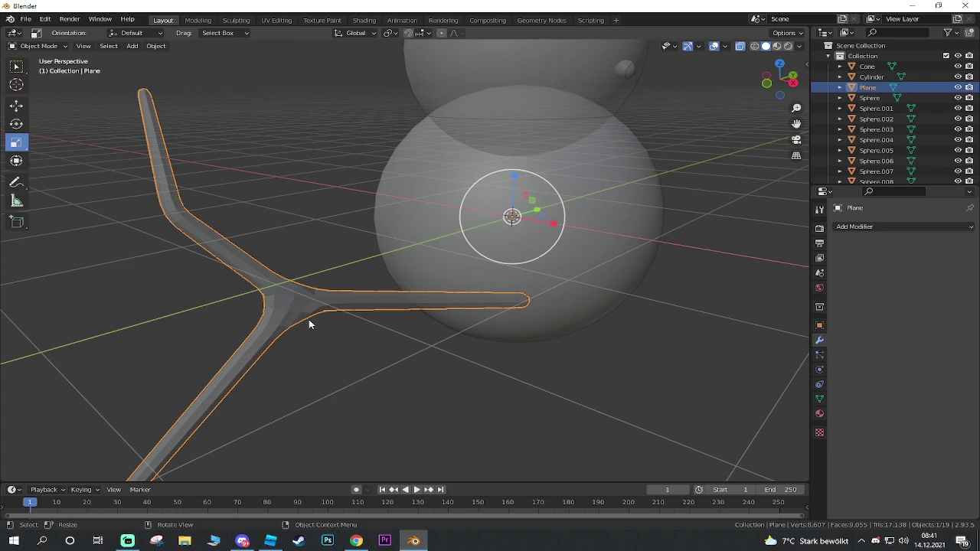
{"action": "right_click", "coordinate": [292, 309]}
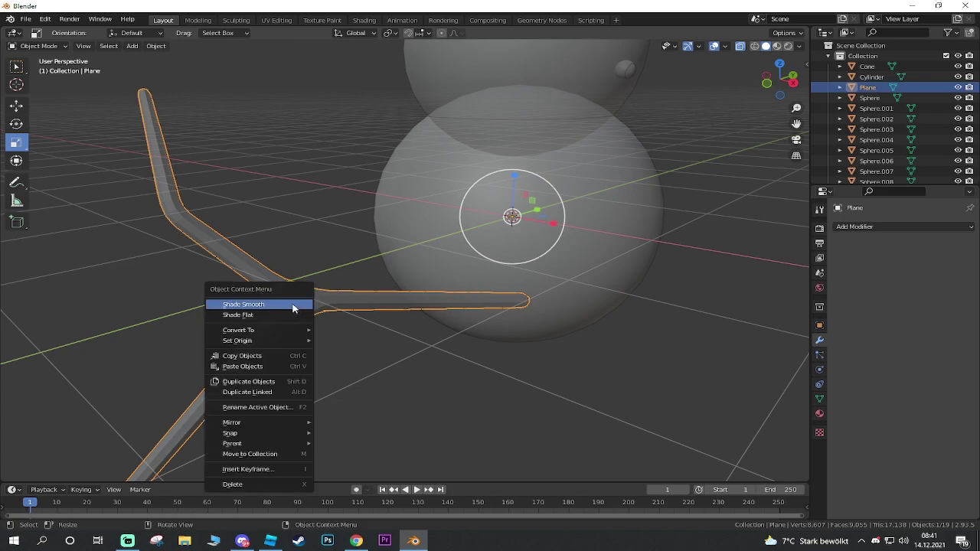
{"action": "left_click", "coordinate": [234, 308]}
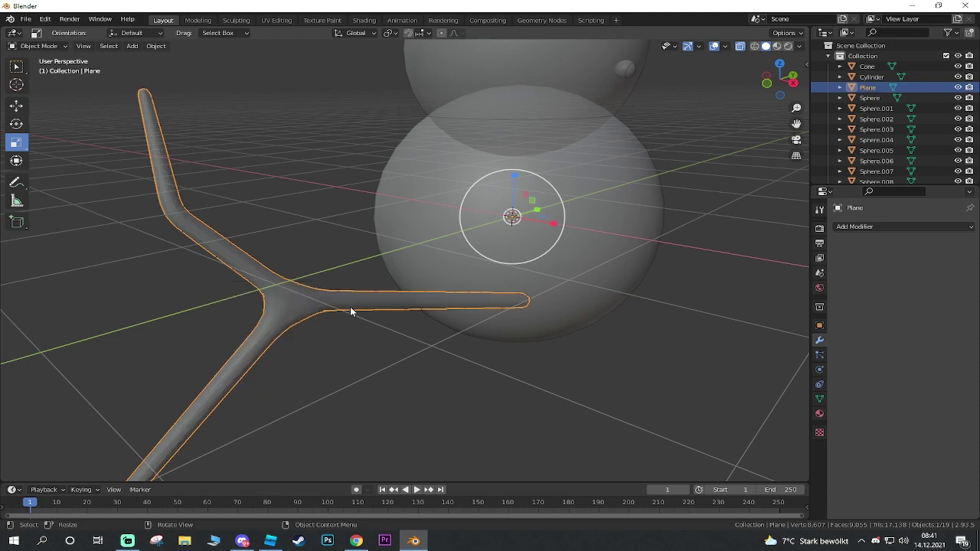
- Move the twig to the world origin and scale it to about half its size
{"action": "right_click", "coordinate": [299, 303]}
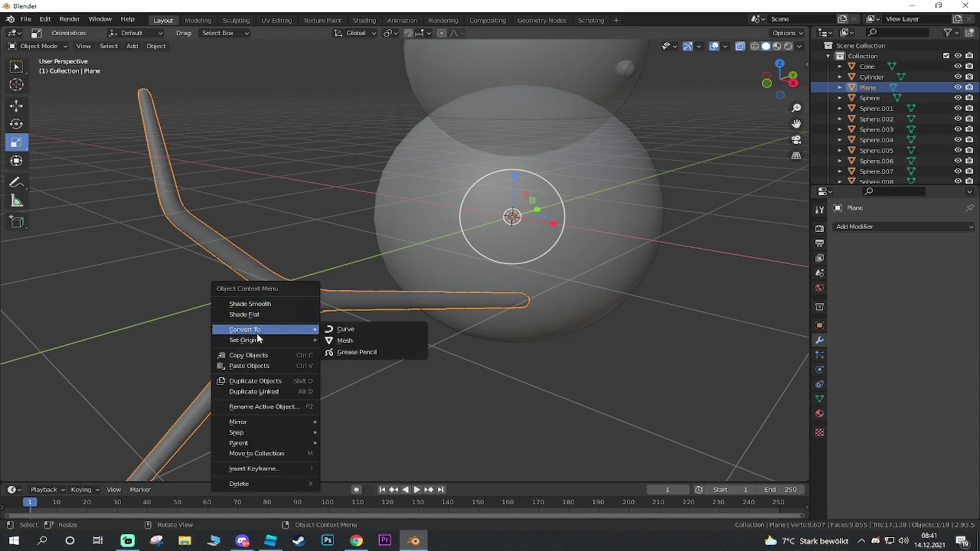
{"action": "mouse_move", "coordinate": [243, 340]}
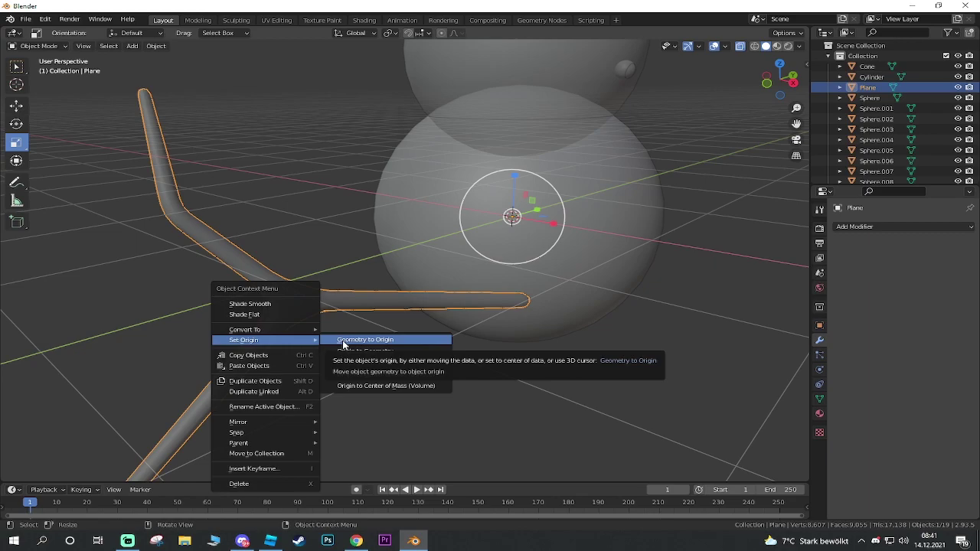
{"action": "left_click", "coordinate": [342, 339]}
{"action": "mouse_move", "coordinate": [623, 312]}
{"action": "middle_mouse_down"}
{"action": "mouse_move", "coordinate": [579, 280]}
{"action": "mouse_move", "coordinate": [573, 294]}
{"action": "mouse_move", "coordinate": [399, 257]}
{"action": "middle_mouse_up"}
{"action": "scroll", "coordinate": [570, 274], "scroll_direction": "up", "scroll_amount": 3}
{"action": "scroll", "coordinate": [567, 270], "scroll_direction": "down", "scroll_amount": 5}
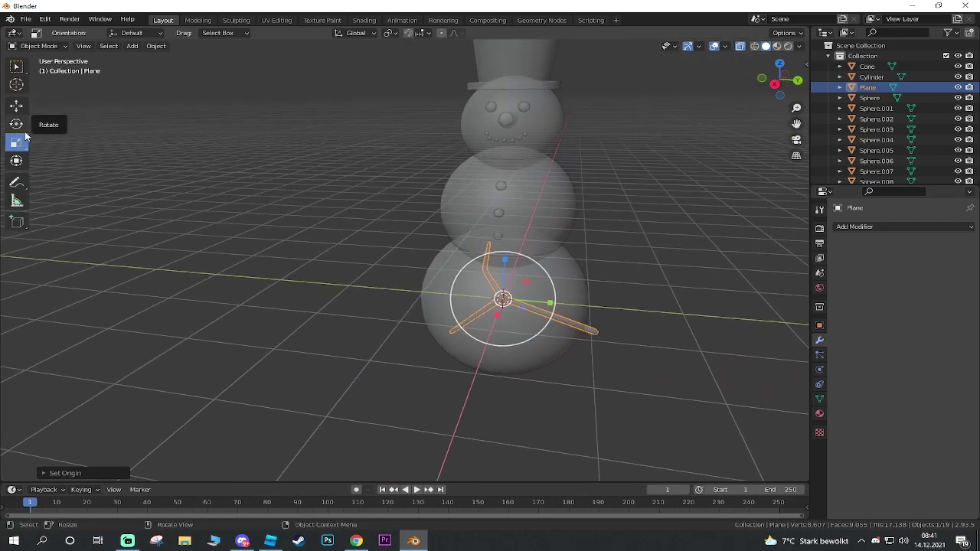
{"action": "scroll", "coordinate": [603, 304], "scroll_direction": "up", "scroll_amount": 3}
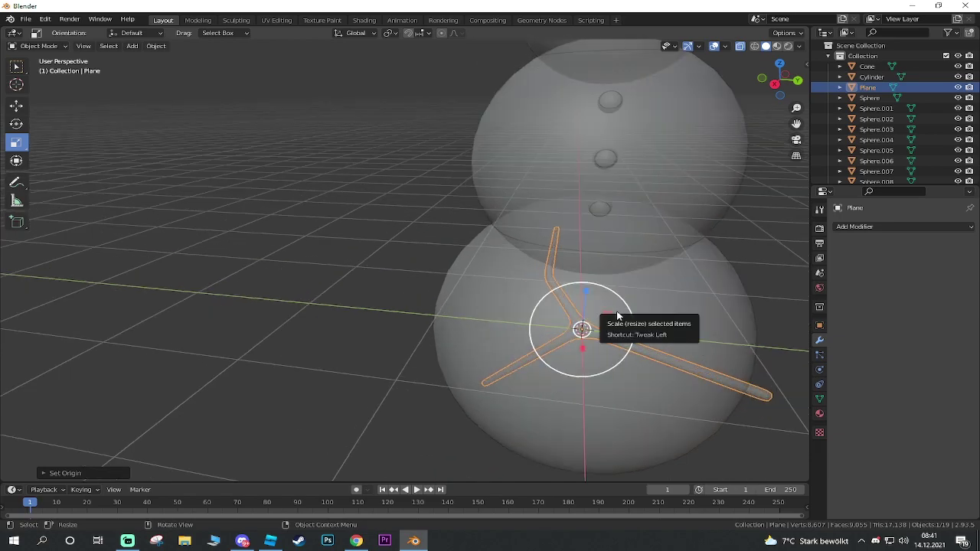
{"action": "left_click_drag", "start_coordinate": [603, 307], "coordinate": [590, 313]}
- Raise the twig to the middle snowball and shift it sideways out of the body
{"action": "left_click", "coordinate": [16, 104]}
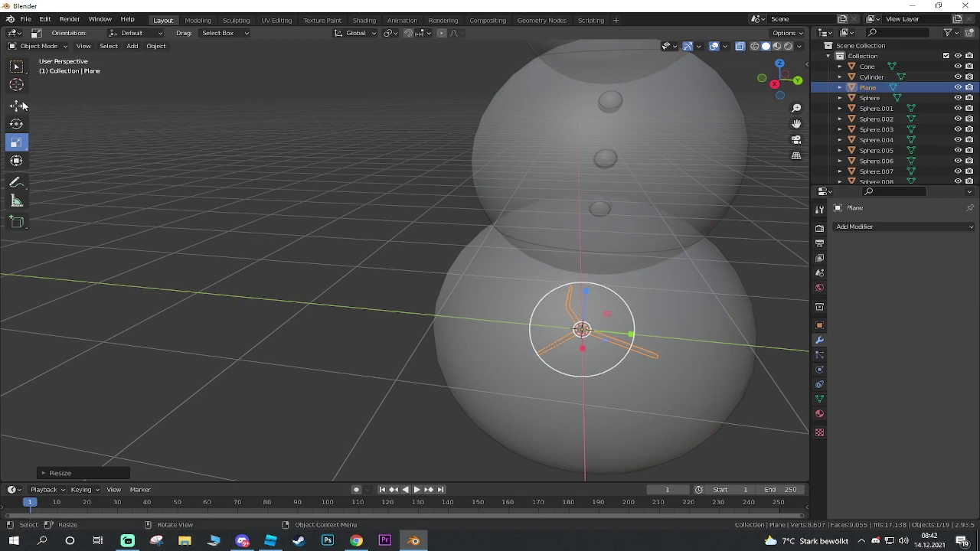
{"action": "left_click_drag", "start_coordinate": [590, 293], "coordinate": [614, 106]}
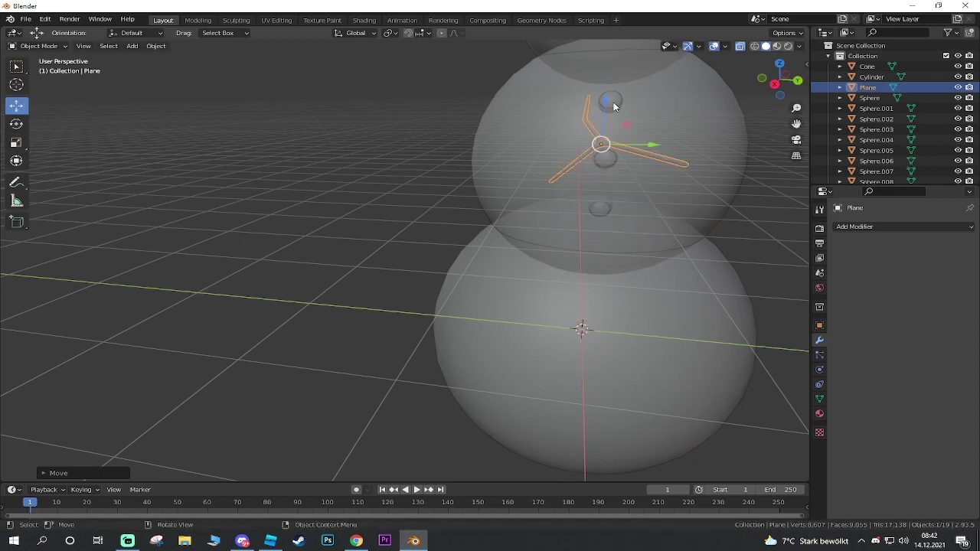
{"action": "left_click_drag", "start_coordinate": [656, 151], "coordinate": [478, 156]}
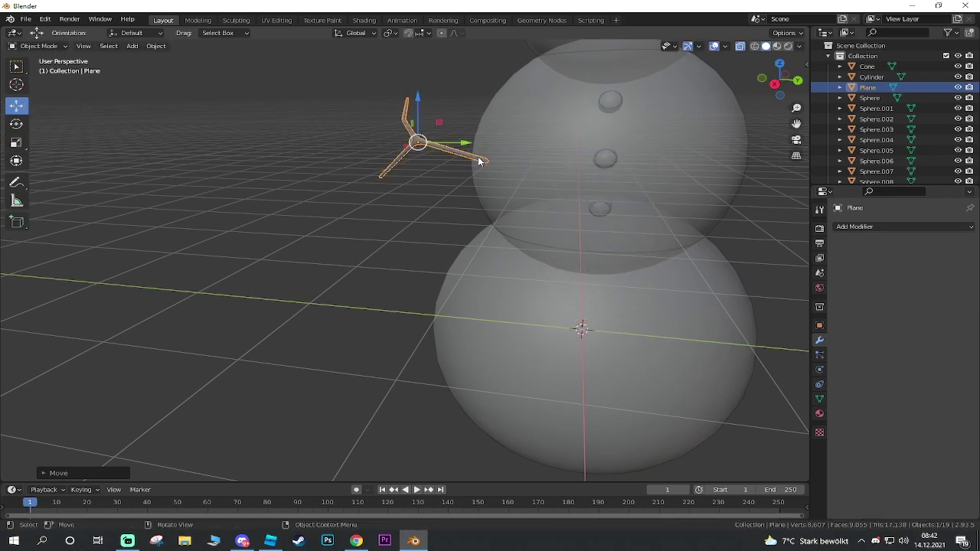
{"action": "mouse_move", "coordinate": [478, 156]}
{"action": "middle_mouse_down"}
{"action": "mouse_move", "coordinate": [609, 220]}
{"action": "mouse_move", "coordinate": [530, 160]}
{"action": "mouse_move", "coordinate": [551, 163]}
{"action": "mouse_move", "coordinate": [521, 157]}
{"action": "mouse_move", "coordinate": [569, 147]}
{"action": "mouse_move", "coordinate": [540, 169]}
{"action": "mouse_move", "coordinate": [590, 241]}
{"action": "mouse_move", "coordinate": [558, 230]}
{"action": "mouse_move", "coordinate": [587, 230]}
{"action": "middle_mouse_up"}
{"action": "scroll", "coordinate": [541, 168], "scroll_direction": "down", "scroll_amount": 3}
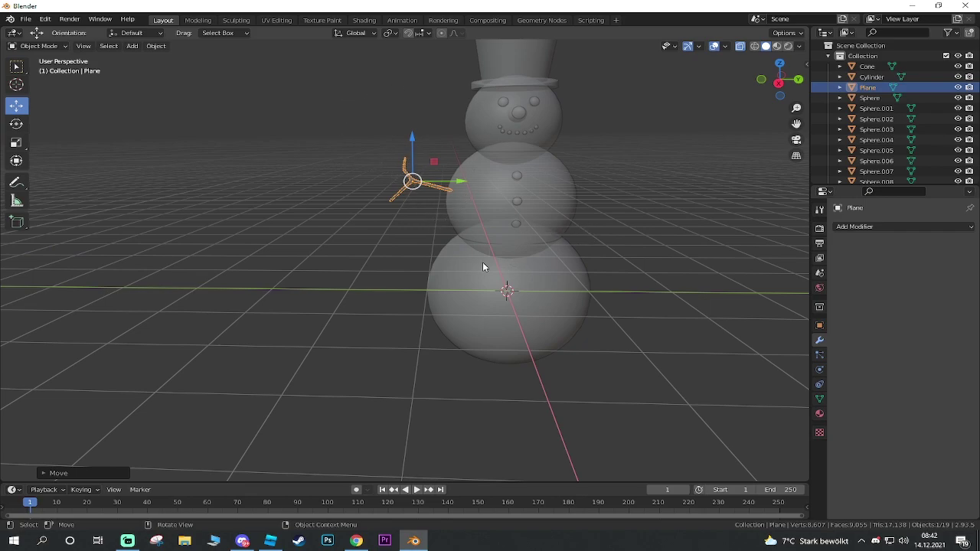
- Reselect the stick arm and toggle Edit Mode in and out to check it
{"action": "left_click", "coordinate": [740, 369]}
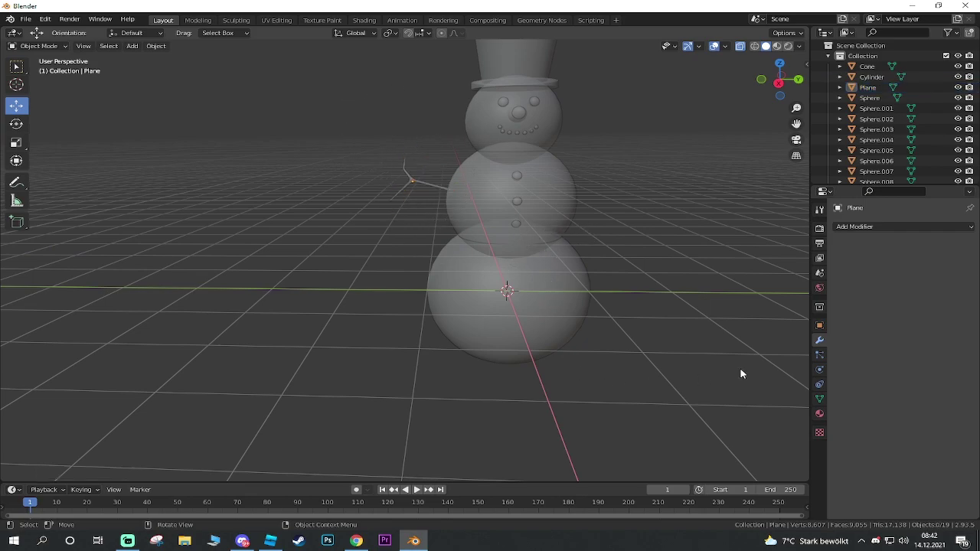
{"action": "left_click", "coordinate": [421, 188]}
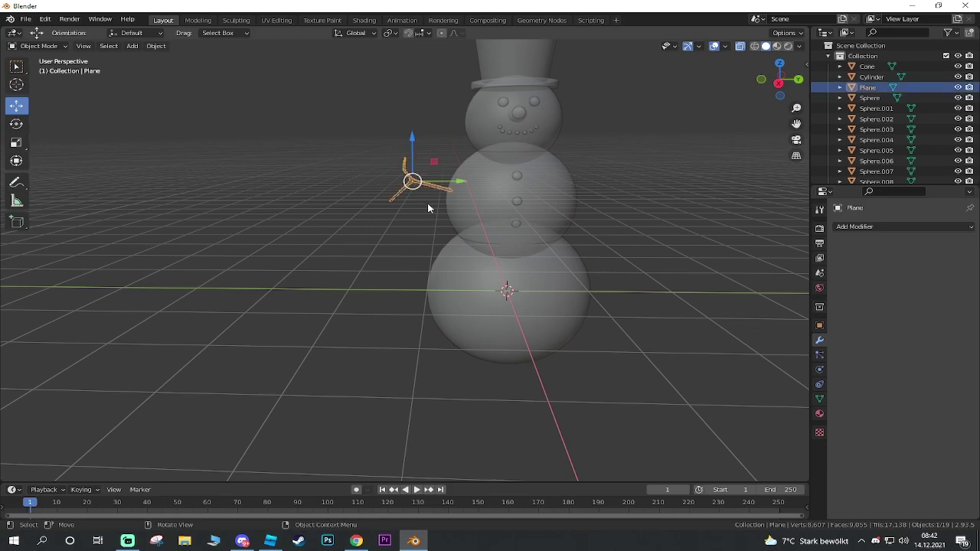
{"action": "key", "text": "Tab"}
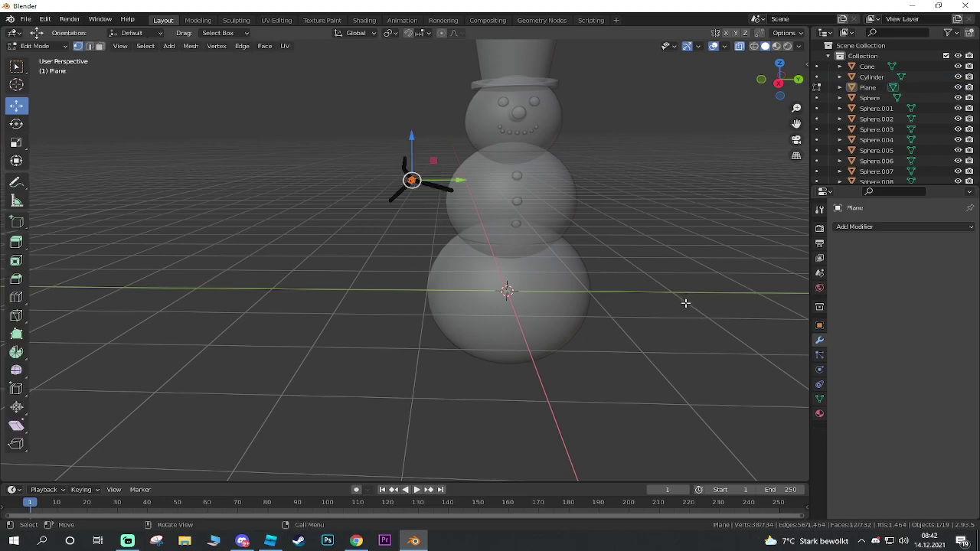
{"action": "key", "text": "Tab"}
{"action": "mouse_move", "coordinate": [686, 306]}
{"action": "middle_mouse_down"}
{"action": "mouse_move", "coordinate": [674, 324]}
{"action": "mouse_move", "coordinate": [623, 256]}
{"action": "middle_mouse_up"}
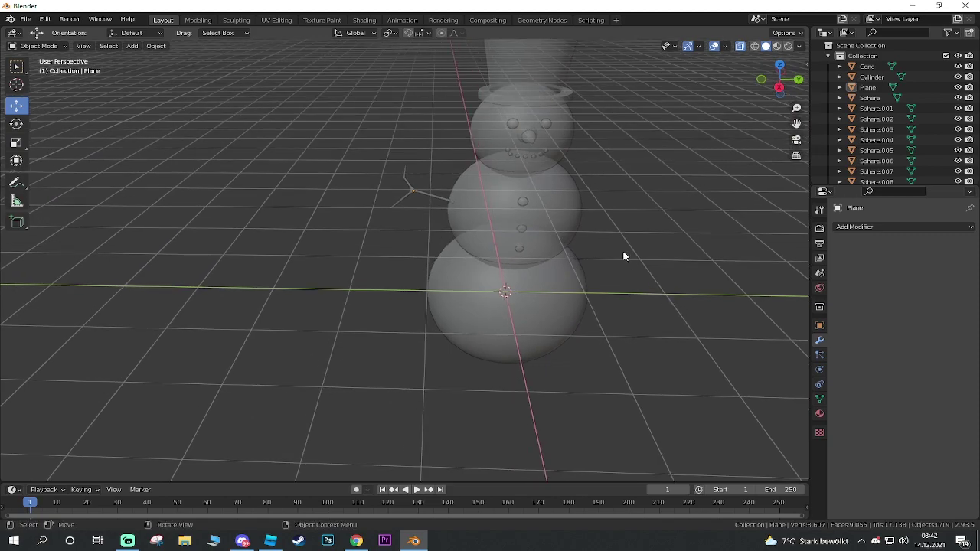
{"action": "scroll", "coordinate": [593, 235], "scroll_direction": "up", "scroll_amount": 2}
{"action": "left_click", "coordinate": [428, 157]}
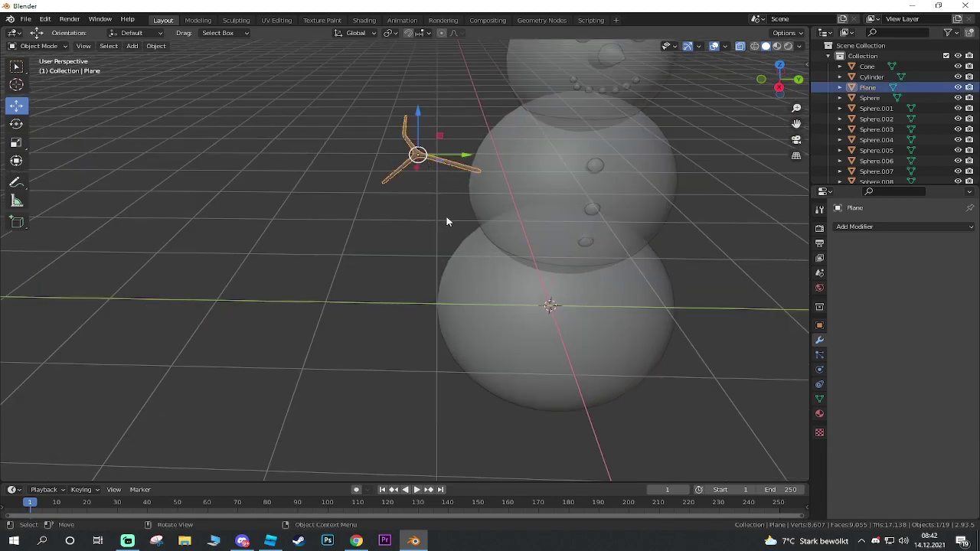
- Duplicate the stick arm, slide the copy right and rotate it to face the opposite way
{"action": "key", "text": "shift+d"}
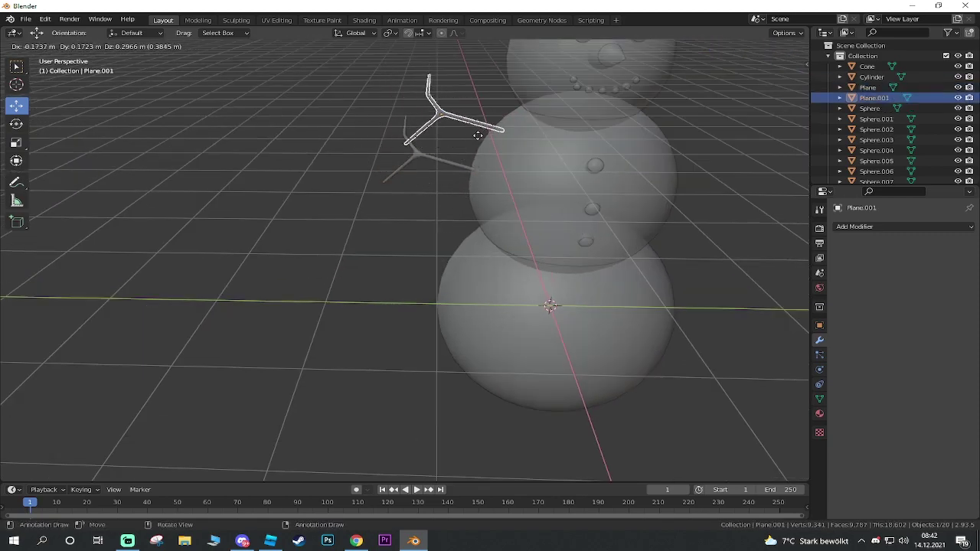
{"action": "right_click", "coordinate": [436, 186]}
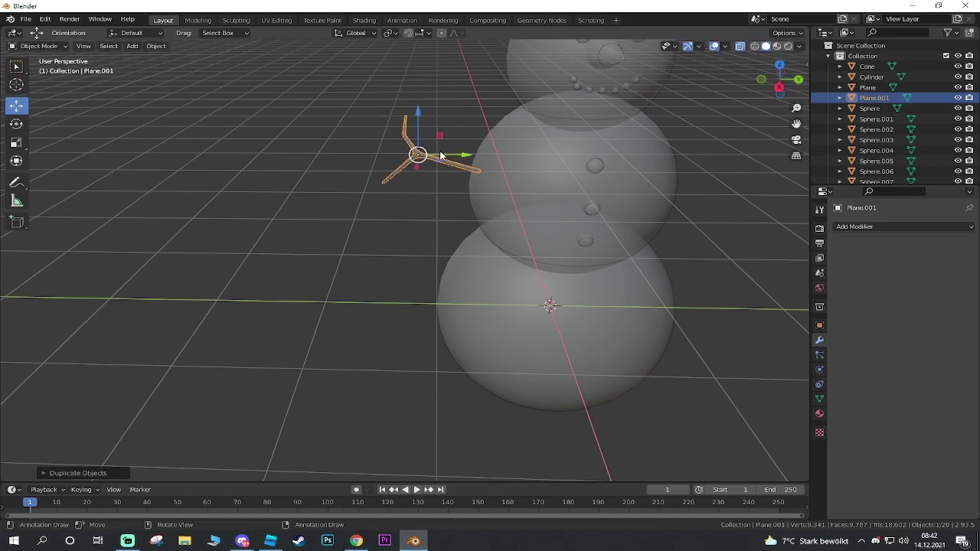
{"action": "left_click_drag", "start_coordinate": [457, 158], "coordinate": [665, 181]}
{"action": "middle_click_drag", "start_coordinate": [665, 181], "coordinate": [666, 191]}
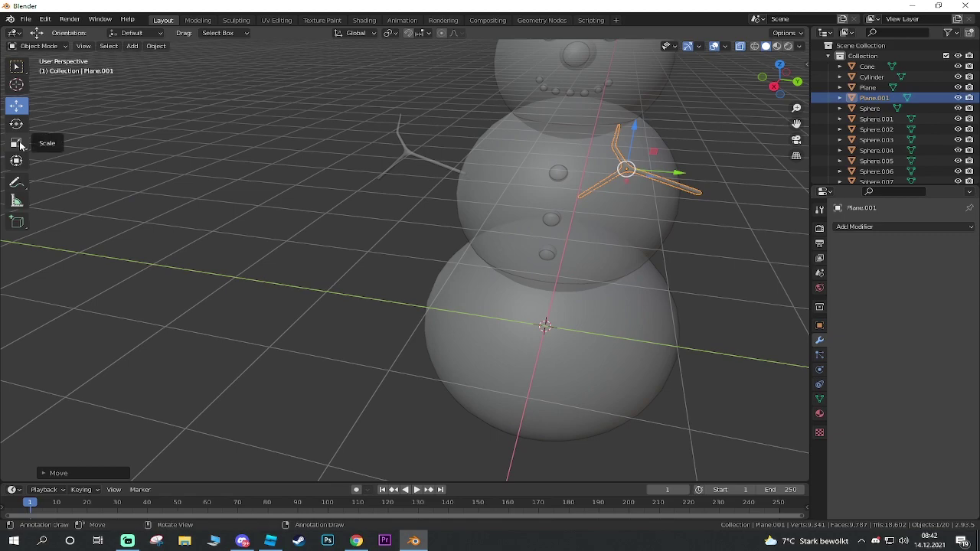
{"action": "left_click", "coordinate": [16, 123]}
{"action": "mouse_move", "coordinate": [596, 177]}
{"action": "left_mouse_down"}
{"action": "mouse_move", "coordinate": [684, 161]}
{"action": "mouse_move", "coordinate": [802, 182]}
{"action": "left_mouse_up"}
- Position the copy, Plane.001, on the right side of the middle snowball and check both arms
{"action": "left_click", "coordinate": [16, 105]}
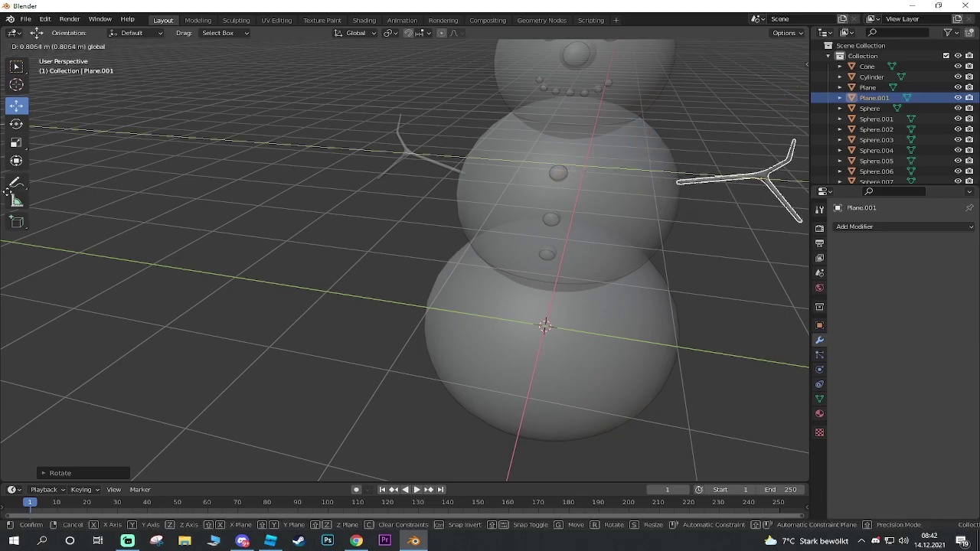
{"action": "mouse_move", "coordinate": [804, 196]}
{"action": "middle_mouse_down"}
{"action": "mouse_move", "coordinate": [657, 210]}
{"action": "mouse_move", "coordinate": [421, 282]}
{"action": "middle_mouse_up"}
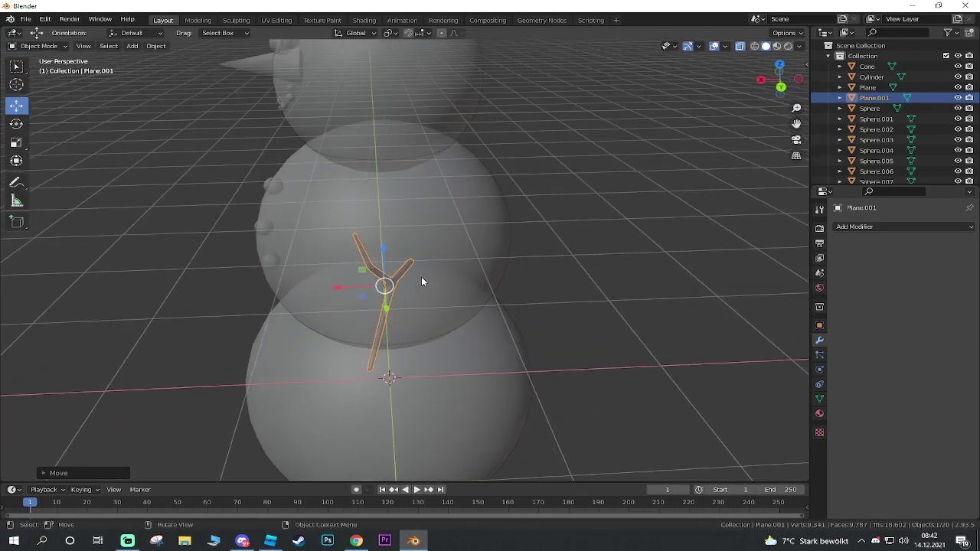
{"action": "left_click_drag", "start_coordinate": [342, 290], "coordinate": [325, 289]}
{"action": "middle_click_drag", "start_coordinate": [325, 290], "coordinate": [502, 285]}
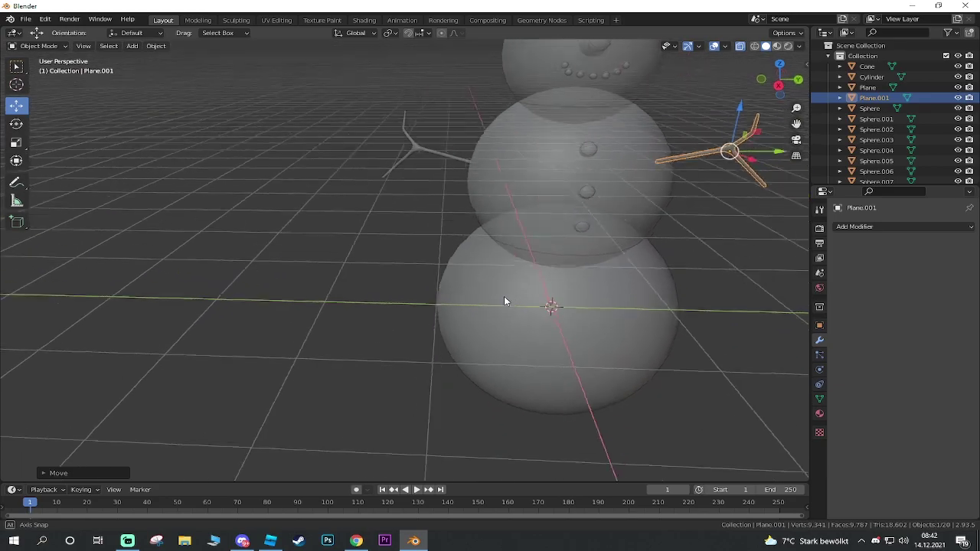
{"action": "left_click", "coordinate": [718, 276]}
{"action": "mouse_move", "coordinate": [720, 277]}
{"action": "middle_mouse_down"}
{"action": "mouse_move", "coordinate": [513, 335]}
{"action": "mouse_move", "coordinate": [580, 330]}
{"action": "middle_mouse_up"}
{"action": "key", "text": "Tab"}
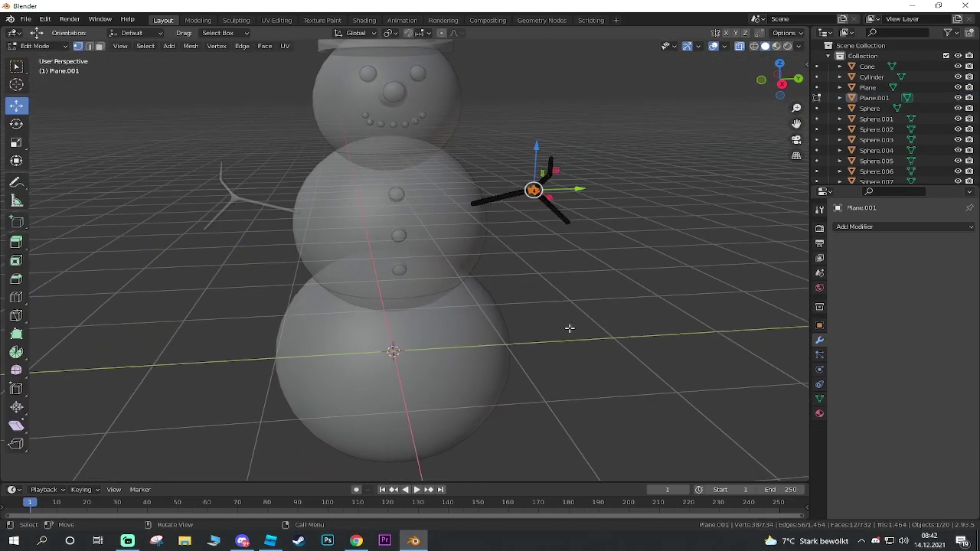
{"action": "key", "text": "Tab"}
{"action": "left_click", "coordinate": [739, 46]}
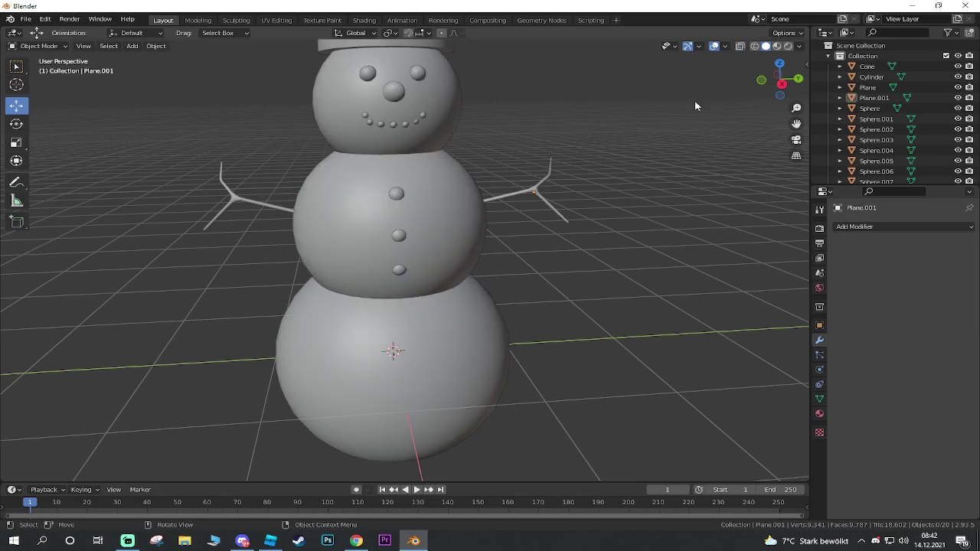
{"action": "mouse_move", "coordinate": [487, 223]}
{"action": "middle_mouse_down"}
{"action": "mouse_move", "coordinate": [540, 230]}
{"action": "mouse_move", "coordinate": [531, 245]}
{"action": "mouse_move", "coordinate": [485, 209]}
{"action": "mouse_move", "coordinate": [495, 328]}
{"action": "mouse_move", "coordinate": [477, 273]}
{"action": "mouse_move", "coordinate": [546, 308]}
{"action": "mouse_move", "coordinate": [498, 309]}
{"action": "middle_mouse_up"}
{"action": "scroll", "coordinate": [495, 284], "scroll_direction": "down", "scroll_amount": 4}
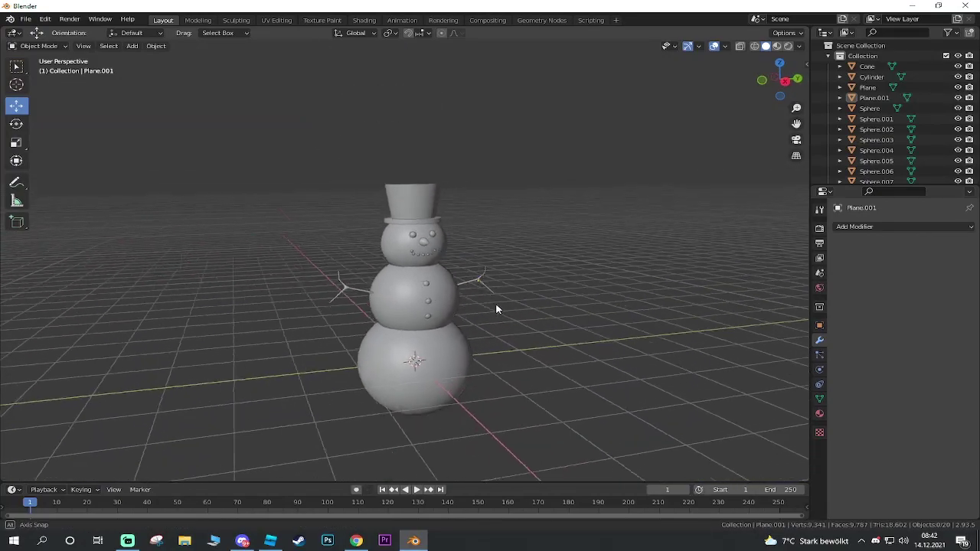
{"action": "scroll", "coordinate": [477, 288], "scroll_direction": "up", "scroll_amount": 3}
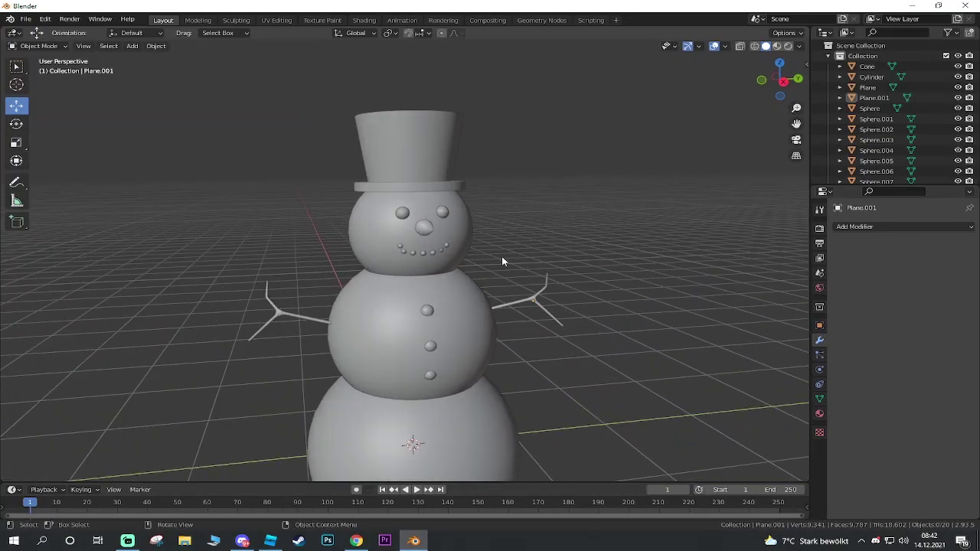
- Select the top hat, both eyes and the seven mouth beads
{"action": "left_click", "coordinate": [418, 151]}
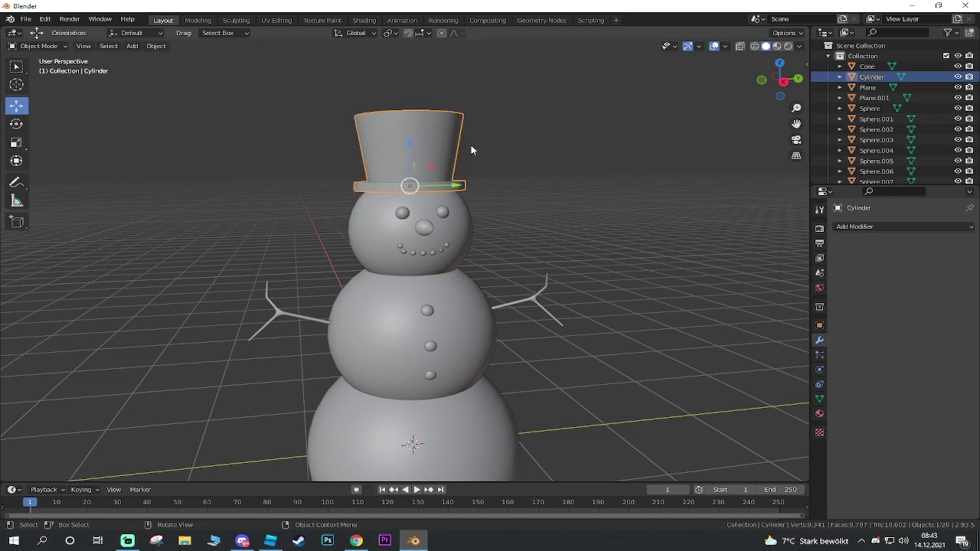
{"action": "left_click", "coordinate": [402, 213], "text": "shift"}
{"action": "left_click", "coordinate": [442, 213], "text": "shift"}
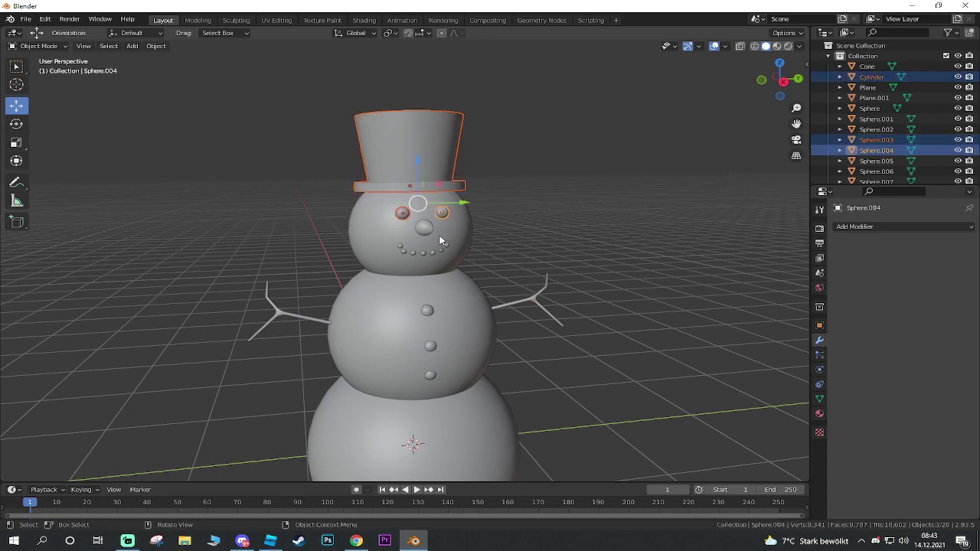
{"action": "scroll", "coordinate": [386, 239], "scroll_direction": "up", "scroll_amount": 4}
{"action": "left_click", "coordinate": [394, 226], "text": "shift"}
{"action": "left_click", "coordinate": [402, 240], "text": "shift"}
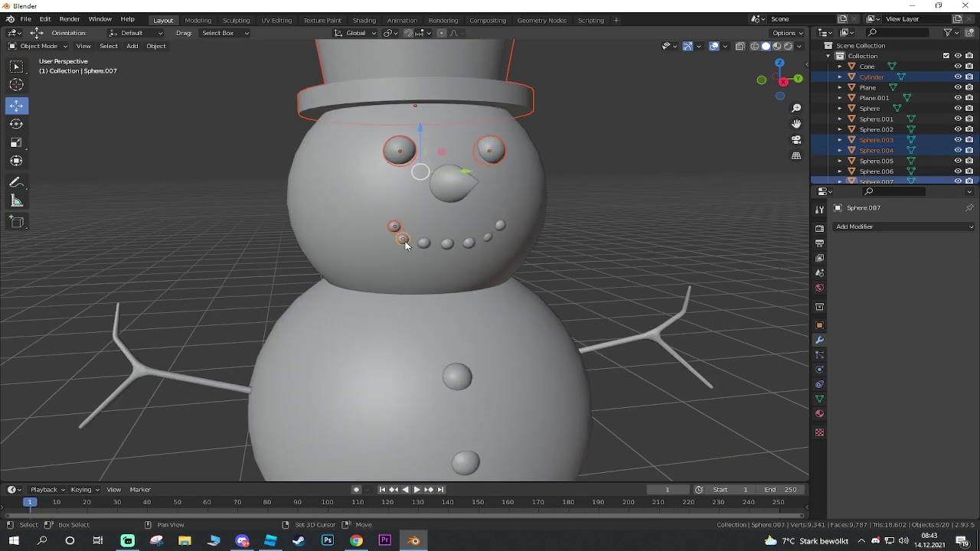
{"action": "left_click", "coordinate": [424, 243], "text": "shift"}
{"action": "left_click", "coordinate": [447, 244], "text": "shift"}
{"action": "left_click", "coordinate": [468, 243], "text": "shift"}
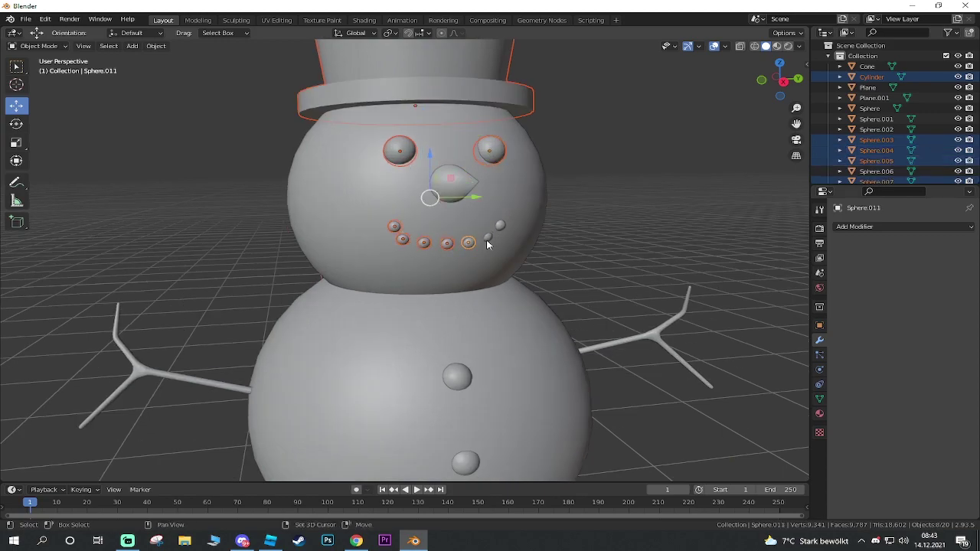
{"action": "left_click", "coordinate": [486, 236], "text": "shift"}
{"action": "left_click", "coordinate": [499, 226], "text": "shift"}
- Add the three body buttons to the selection and join everything with Ctrl+J
{"action": "left_click", "coordinate": [457, 370], "text": "shift"}
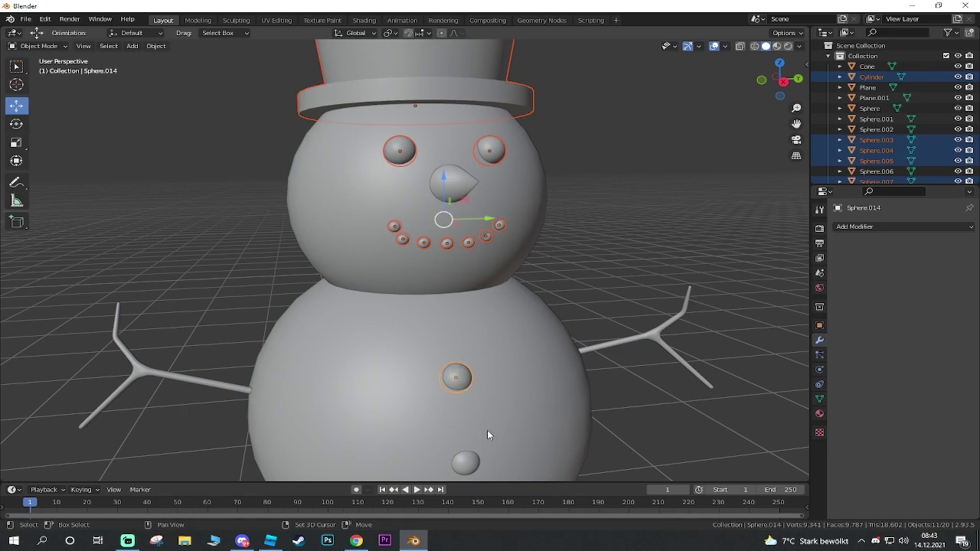
{"action": "middle_click_drag", "start_coordinate": [487, 429], "coordinate": [474, 234], "text": "shift"}
{"action": "left_click", "coordinate": [452, 159], "text": "shift"}
{"action": "left_click", "coordinate": [459, 228], "text": "shift"}
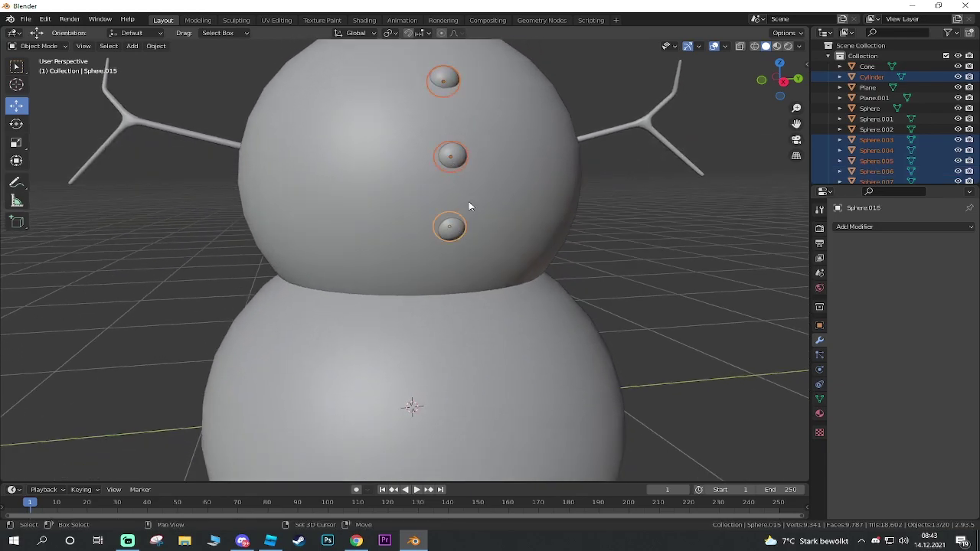
{"action": "scroll", "coordinate": [468, 253], "scroll_direction": "down", "scroll_amount": 3}
{"action": "scroll", "coordinate": [470, 280], "scroll_direction": "down", "scroll_amount": 3}
{"action": "scroll", "coordinate": [470, 289], "scroll_direction": "down", "scroll_amount": 2}
{"action": "mouse_move", "coordinate": [266, 158]}
{"action": "middle_mouse_down"}
{"action": "mouse_move", "coordinate": [565, 278]}
{"action": "mouse_move", "coordinate": [613, 261]}
{"action": "mouse_move", "coordinate": [538, 247]}
{"action": "middle_mouse_up"}
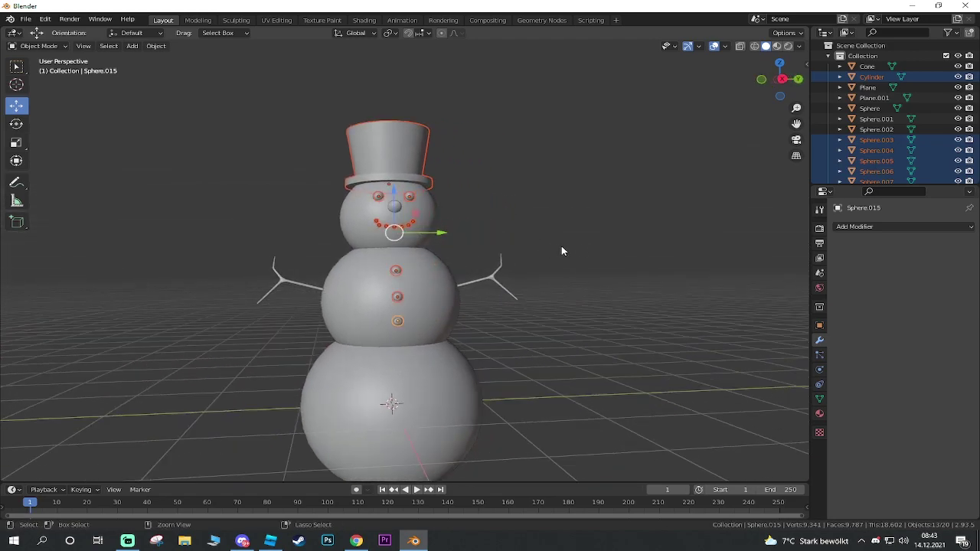
{"action": "key", "text": "ctrl+j"}
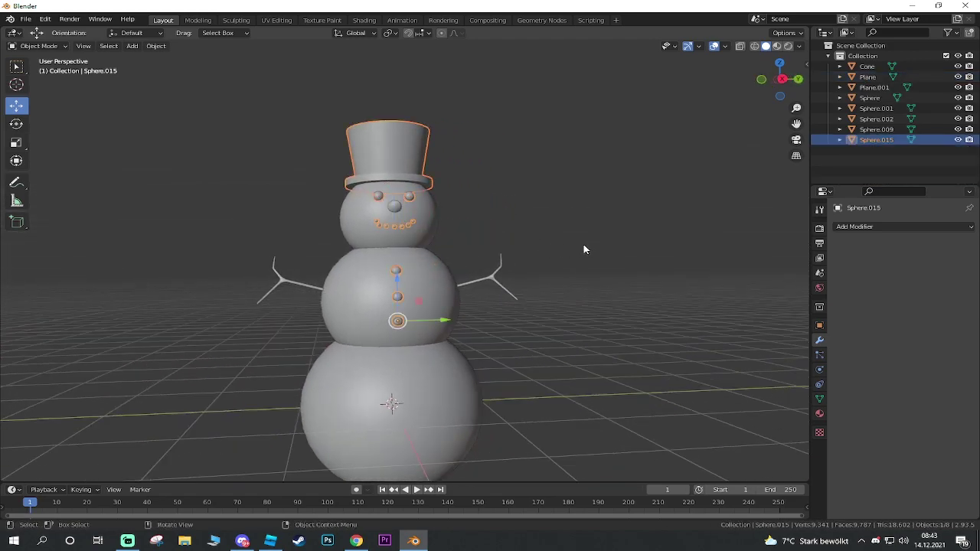
- Nudge the joined pieces slightly along Y and delete the leftover mouth button
{"action": "left_click_drag", "start_coordinate": [446, 320], "coordinate": [447, 326]}
{"action": "left_click", "coordinate": [477, 225]}
{"action": "scroll", "coordinate": [477, 226], "scroll_direction": "up", "scroll_amount": 5}
{"action": "mouse_move", "coordinate": [476, 225]}
{"action": "middle_mouse_down"}
{"action": "mouse_move", "coordinate": [411, 244]}
{"action": "mouse_move", "coordinate": [539, 268]}
{"action": "middle_mouse_up"}
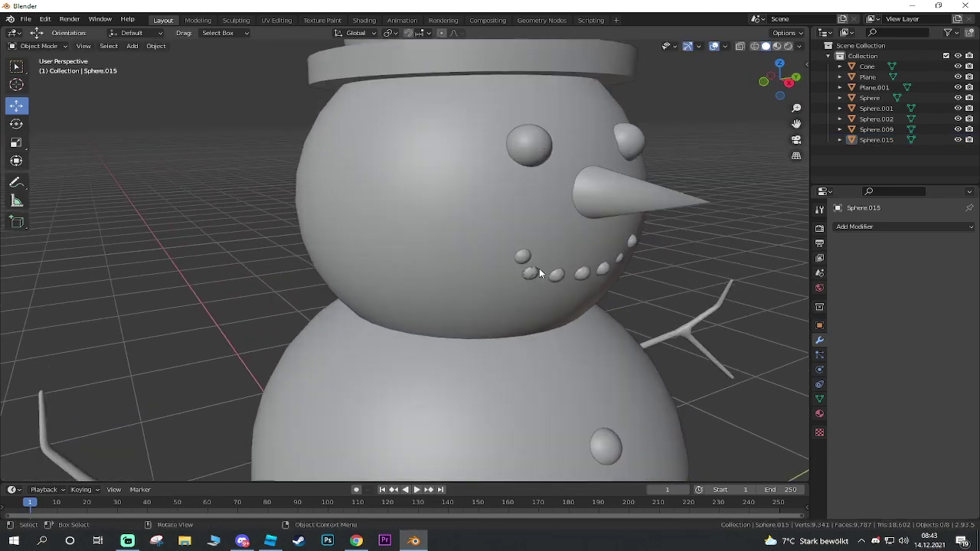
{"action": "scroll", "coordinate": [620, 305], "scroll_direction": "up", "scroll_amount": 3}
{"action": "left_click", "coordinate": [604, 281]}
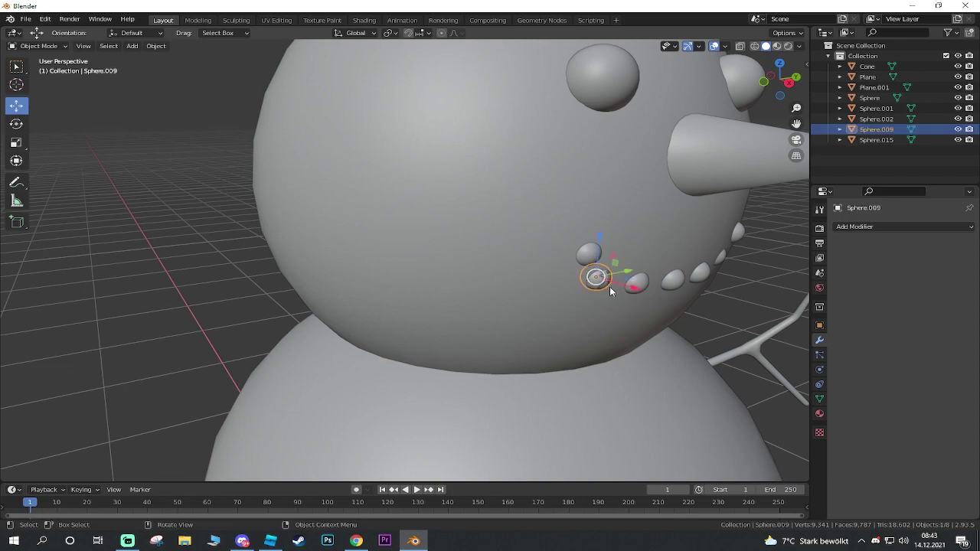
{"action": "key", "text": "Delete"}
- Join the carrot nose, head, middle and bottom balls with their buttons into one object using Ctrl+J
{"action": "scroll", "coordinate": [572, 283], "scroll_direction": "down", "scroll_amount": 5}
{"action": "middle_click_drag", "start_coordinate": [513, 278], "coordinate": [460, 273]}
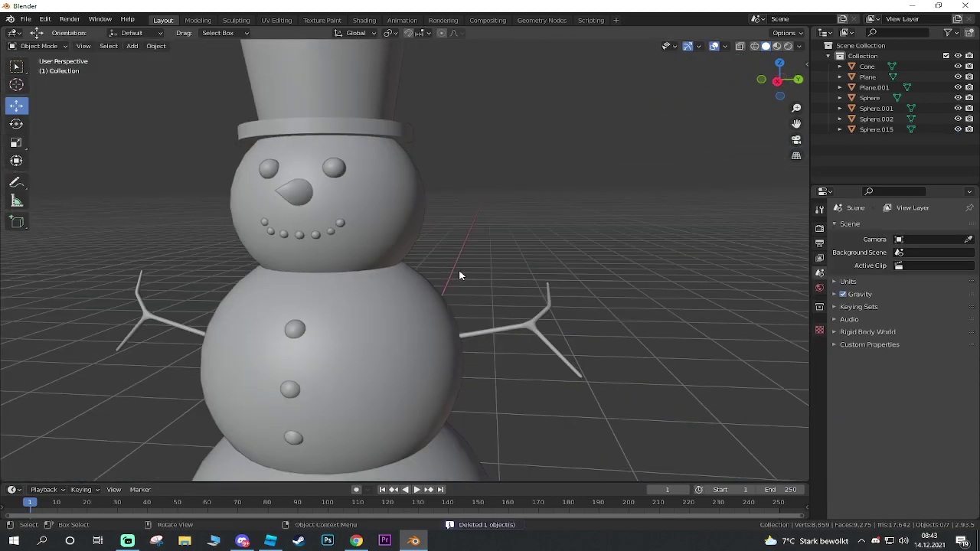
{"action": "scroll", "coordinate": [485, 271], "scroll_direction": "up", "scroll_amount": 2}
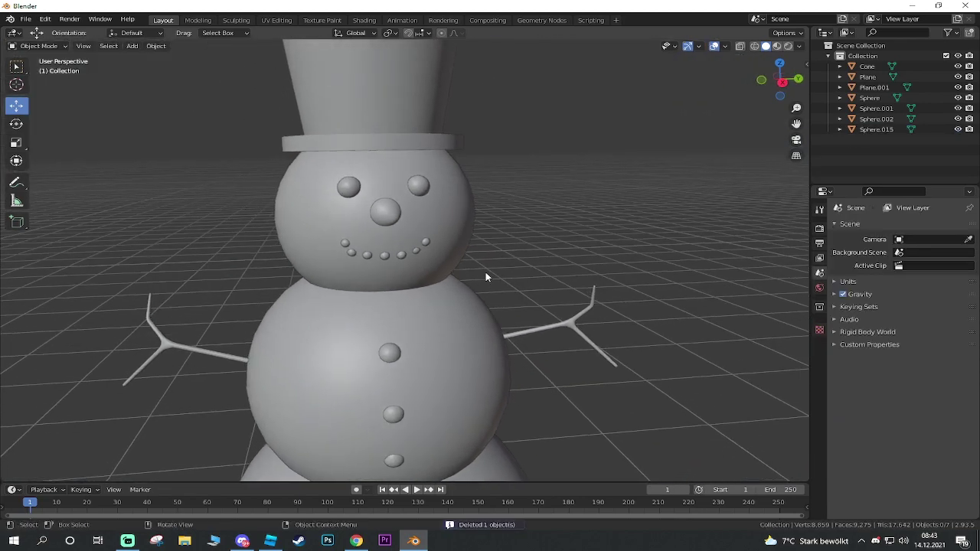
{"action": "left_click", "coordinate": [389, 222]}
{"action": "left_click", "coordinate": [443, 245]}
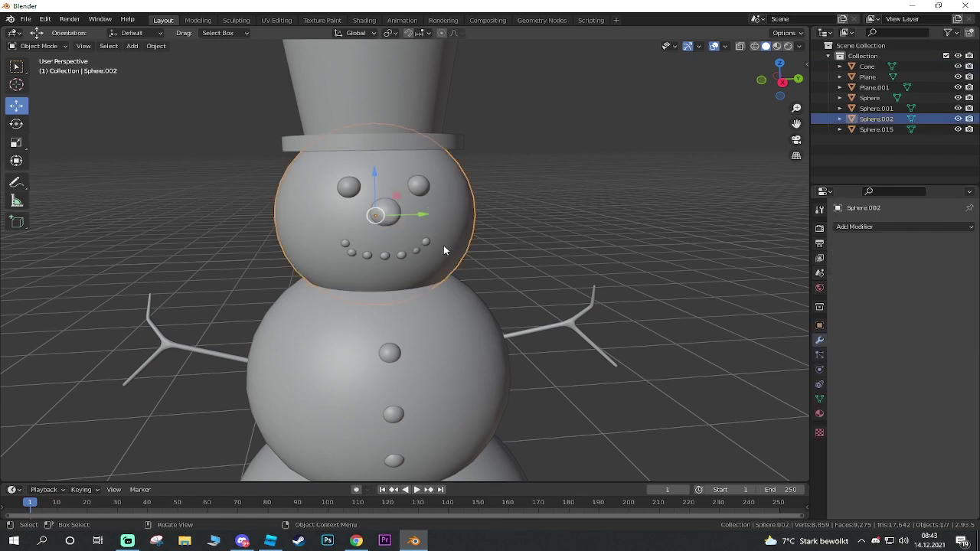
{"action": "left_click", "coordinate": [455, 333], "text": "shift"}
{"action": "middle_click_drag", "start_coordinate": [475, 387], "coordinate": [466, 219], "text": "shift"}
{"action": "left_click", "coordinate": [470, 309], "text": "shift"}
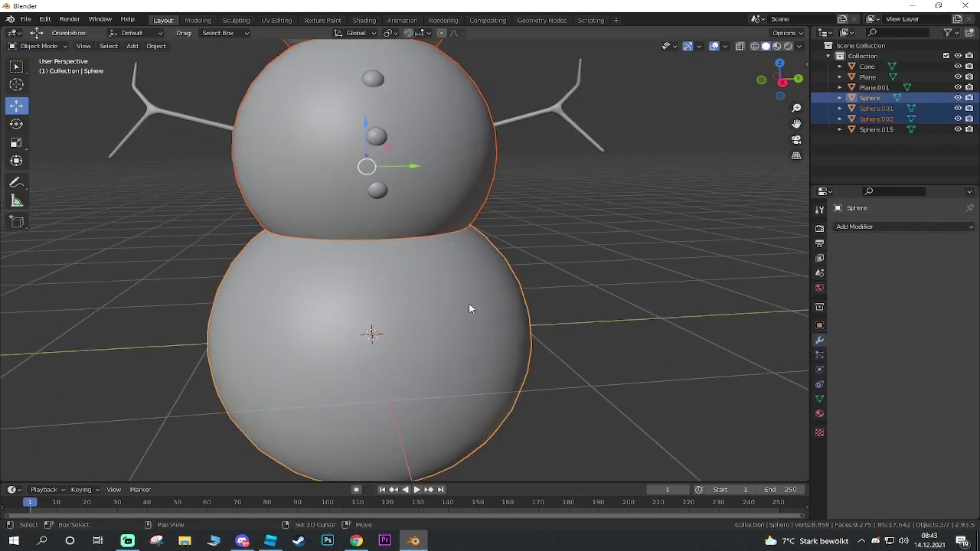
{"action": "scroll", "coordinate": [474, 225], "scroll_direction": "up", "scroll_amount": 6, "text": "shift"}
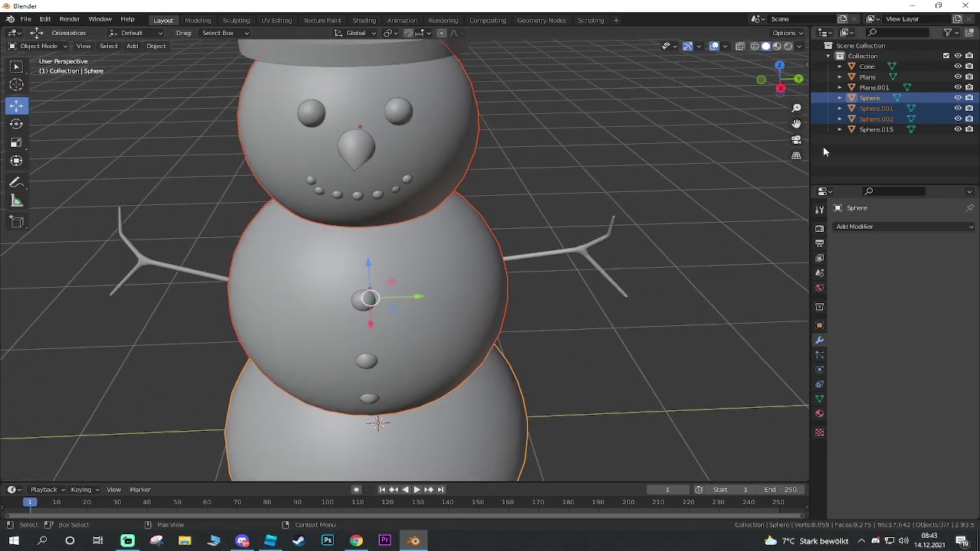
{"action": "key", "text": "ctrl+j"}
- Join the right and left stick arms into a single object
{"action": "left_click", "coordinate": [773, 280]}
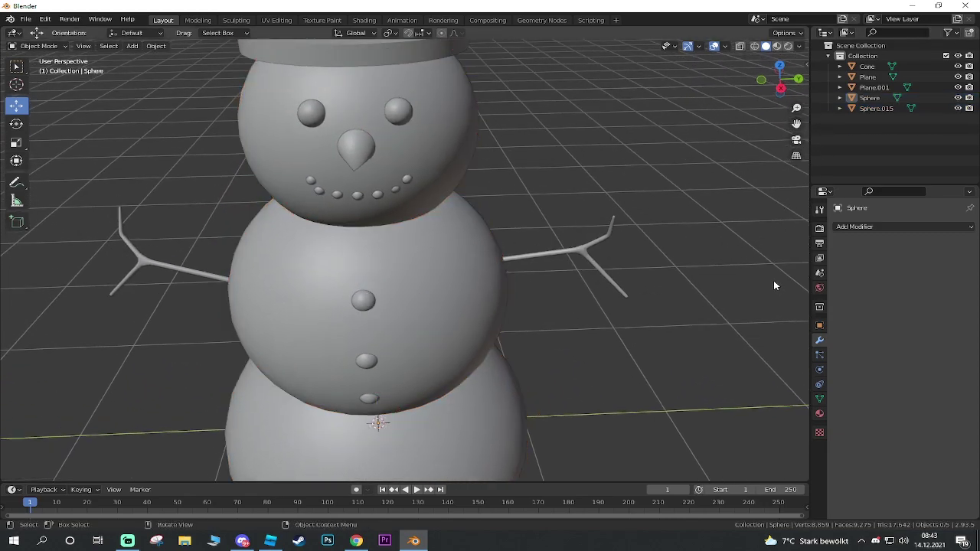
{"action": "left_click", "coordinate": [561, 259]}
{"action": "left_click", "coordinate": [175, 264], "text": "shift"}
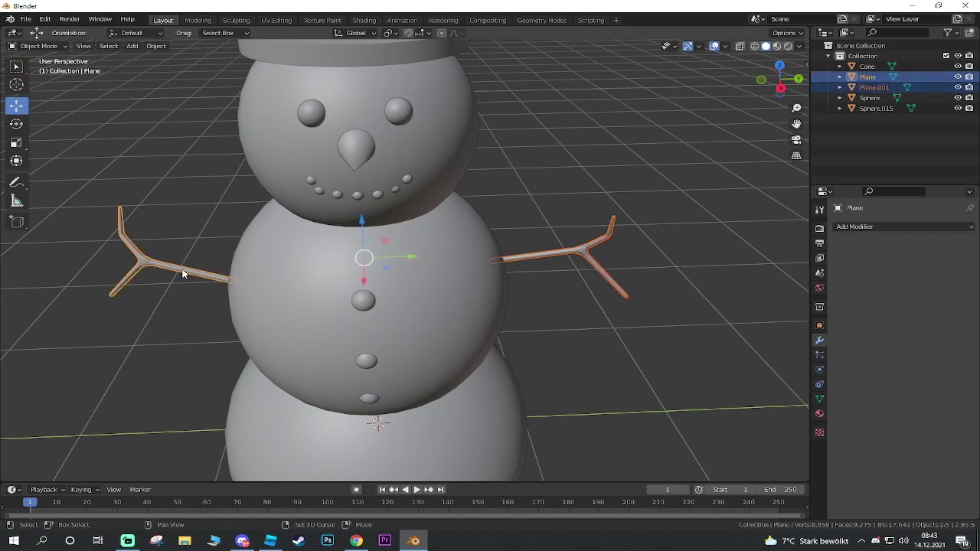
{"action": "key", "text": "ctrl+j"}
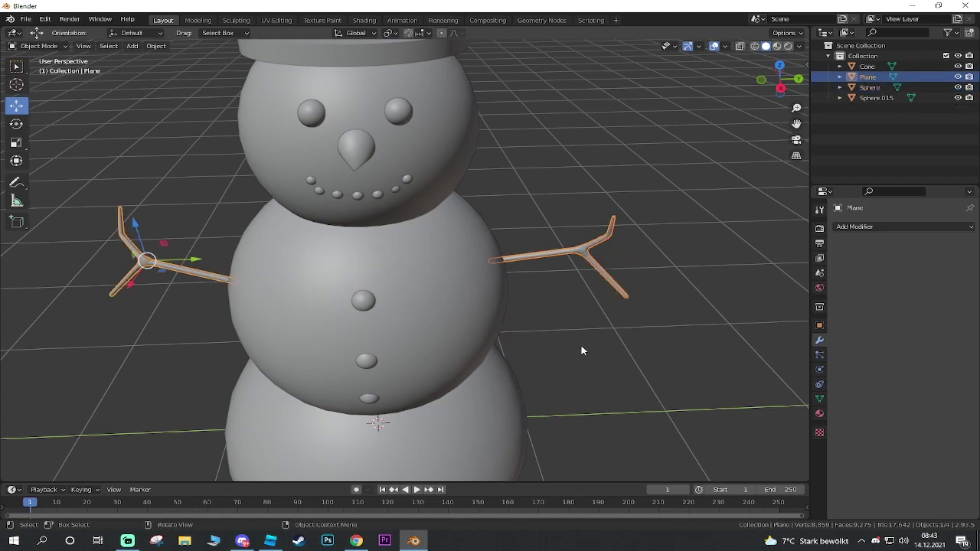
- Delete the arms and undo to confirm they are now one object
{"action": "left_click", "coordinate": [581, 345]}
{"action": "mouse_move", "coordinate": [580, 337]}
{"action": "middle_mouse_down"}
{"action": "mouse_move", "coordinate": [558, 289]}
{"action": "mouse_move", "coordinate": [521, 286]}
{"action": "mouse_move", "coordinate": [551, 281]}
{"action": "middle_mouse_up"}
{"action": "scroll", "coordinate": [570, 280], "scroll_direction": "down", "scroll_amount": 4}
{"action": "scroll", "coordinate": [547, 260], "scroll_direction": "up", "scroll_amount": 3}
{"action": "scroll", "coordinate": [532, 211], "scroll_direction": "up", "scroll_amount": 2}
{"action": "left_click", "coordinate": [532, 211]}
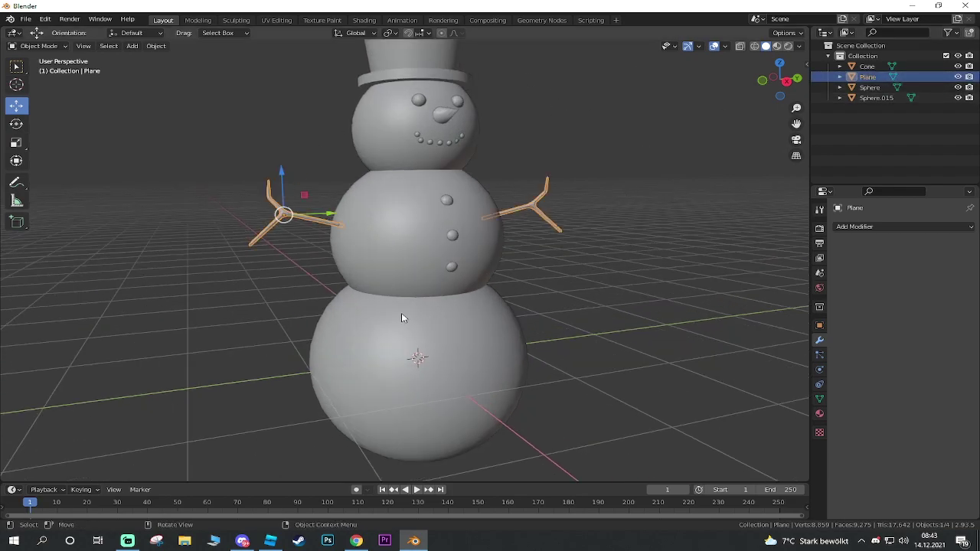
{"action": "key", "text": "Delete"}
{"action": "key", "text": "ctrl+z"}
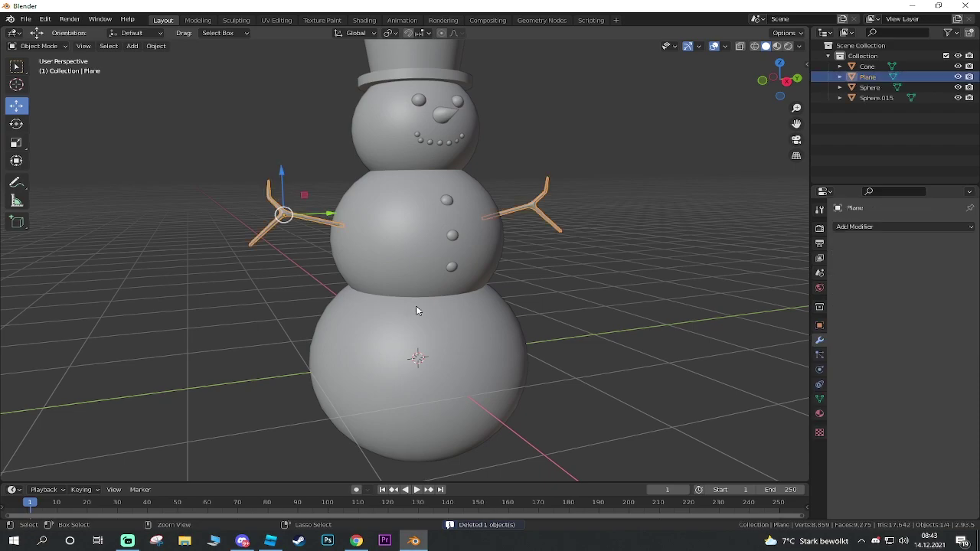
- Delete and undo the body and then the nose to check what each includes
{"action": "left_click", "coordinate": [515, 341]}
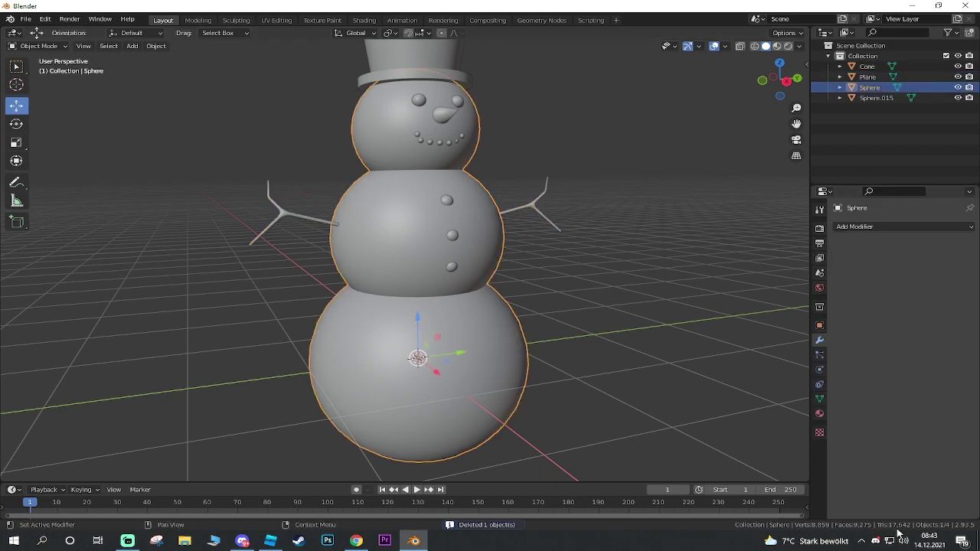
{"action": "key", "text": "Delete"}
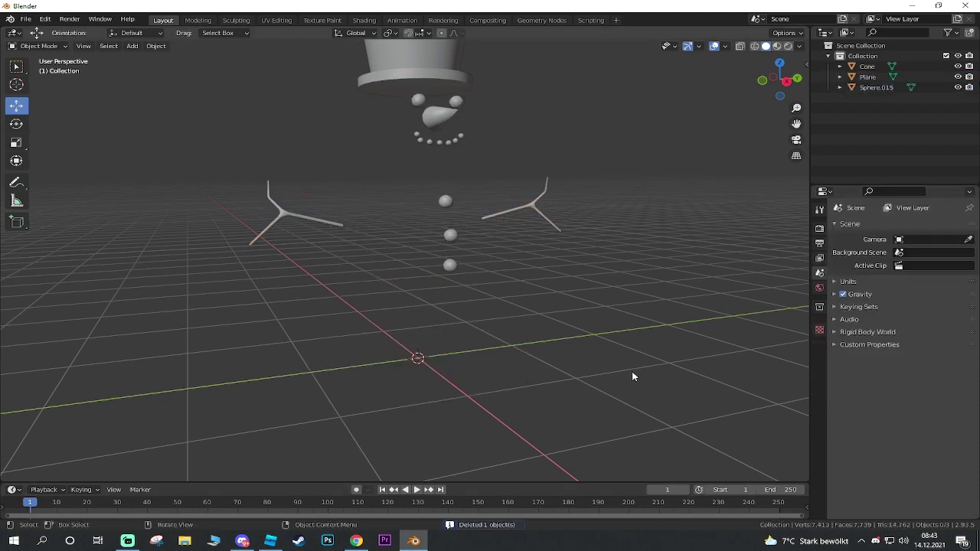
{"action": "key", "text": "ctrl+z"}
{"action": "left_click", "coordinate": [446, 118]}
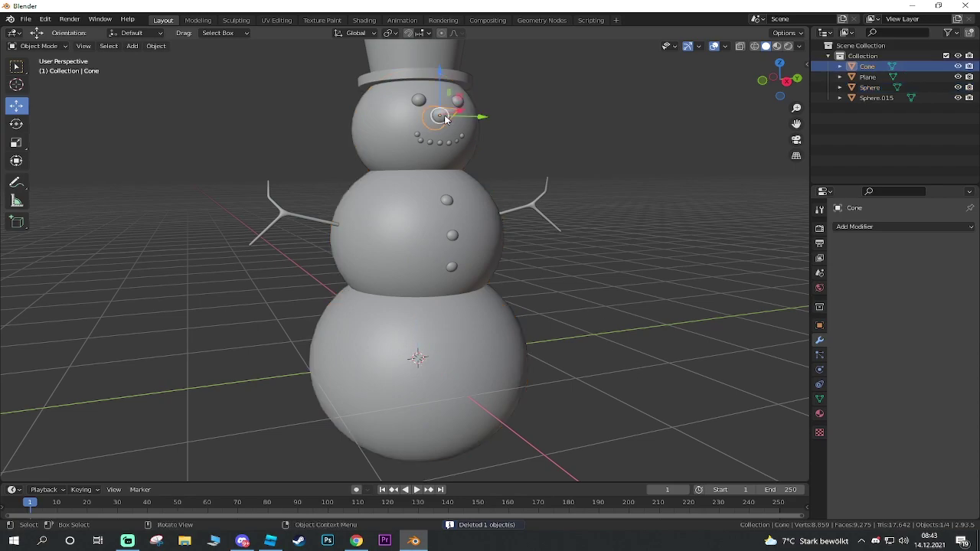
{"action": "key", "text": "Delete"}
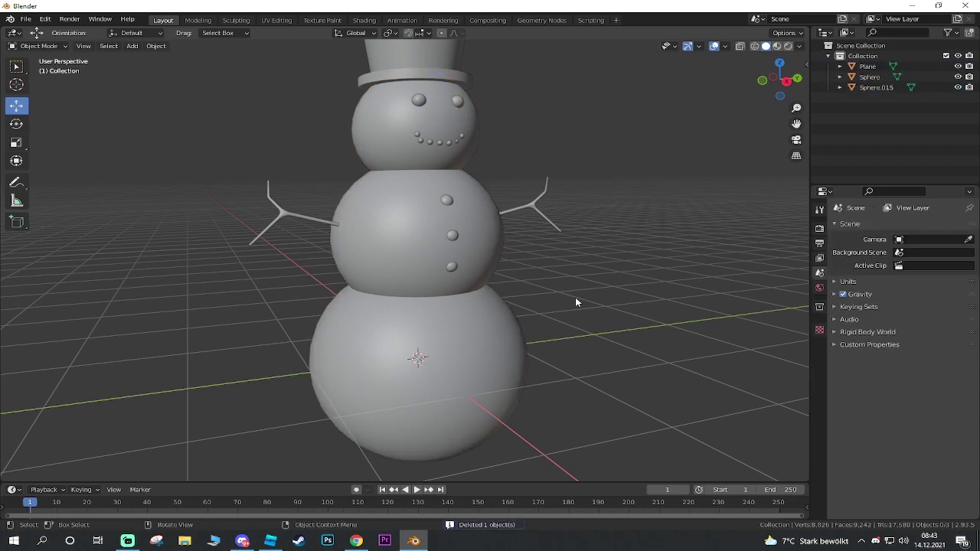
{"action": "key", "text": "ctrl+z"}
{"action": "left_click", "coordinate": [575, 297]}
{"action": "mouse_move", "coordinate": [584, 294]}
{"action": "middle_mouse_down"}
{"action": "mouse_move", "coordinate": [518, 291]}
{"action": "mouse_move", "coordinate": [581, 291]}
{"action": "middle_mouse_up"}
{"action": "scroll", "coordinate": [495, 284], "scroll_direction": "down", "scroll_amount": 3}
{"action": "scroll", "coordinate": [527, 265], "scroll_direction": "up", "scroll_amount": 2}
{"action": "scroll", "coordinate": [514, 256], "scroll_direction": "up", "scroll_amount": 2}
{"action": "scroll", "coordinate": [505, 245], "scroll_direction": "up", "scroll_amount": 2}
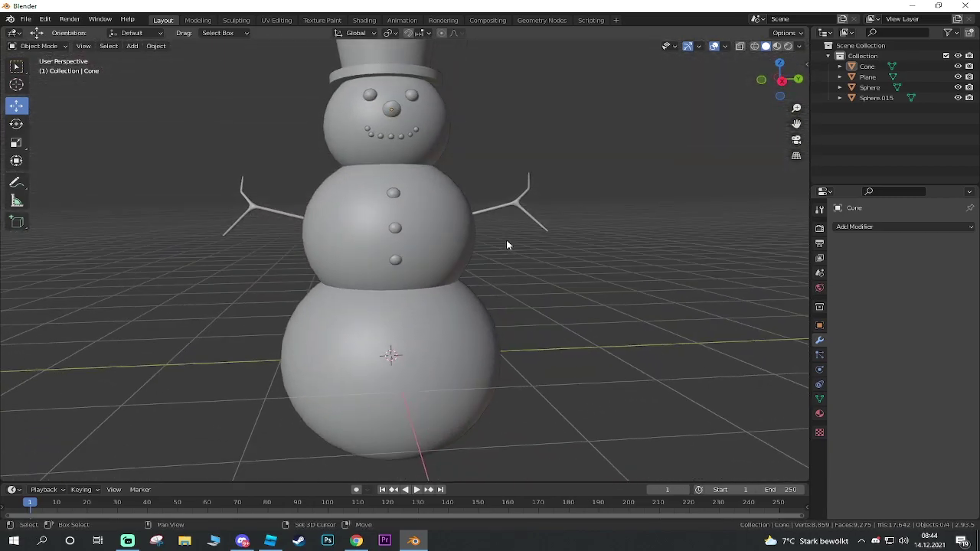
{"action": "mouse_move", "coordinate": [506, 244]}
{"action": "middle_mouse_down"}
{"action": "mouse_move", "coordinate": [543, 329]}
{"action": "mouse_move", "coordinate": [651, 328]}
{"action": "mouse_move", "coordinate": [522, 321]}
{"action": "mouse_move", "coordinate": [545, 312]}
{"action": "mouse_move", "coordinate": [623, 324]}
{"action": "mouse_move", "coordinate": [633, 348]}
{"action": "mouse_move", "coordinate": [525, 328]}
{"action": "mouse_move", "coordinate": [382, 159]}
{"action": "middle_mouse_up"}
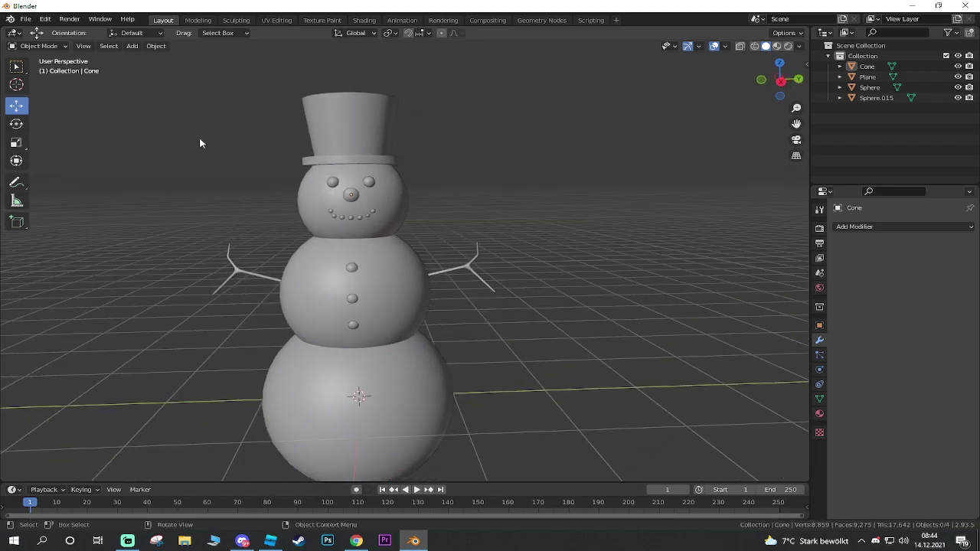
- Export the scene through File > Export > FBX as Snowman.fbx into the recent Trash folder
{"action": "left_click", "coordinate": [23, 18]}
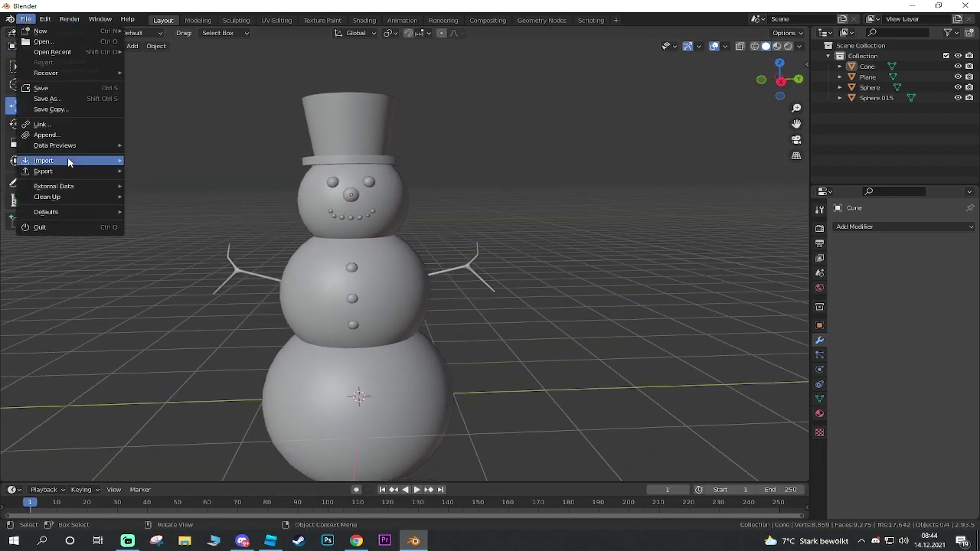
{"action": "mouse_move", "coordinate": [44, 170]}
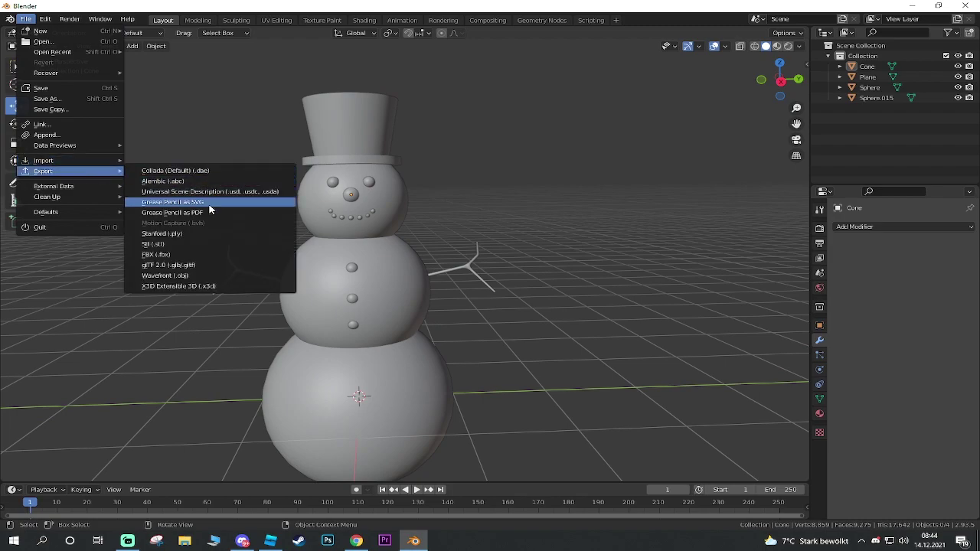
{"action": "left_click", "coordinate": [177, 254]}
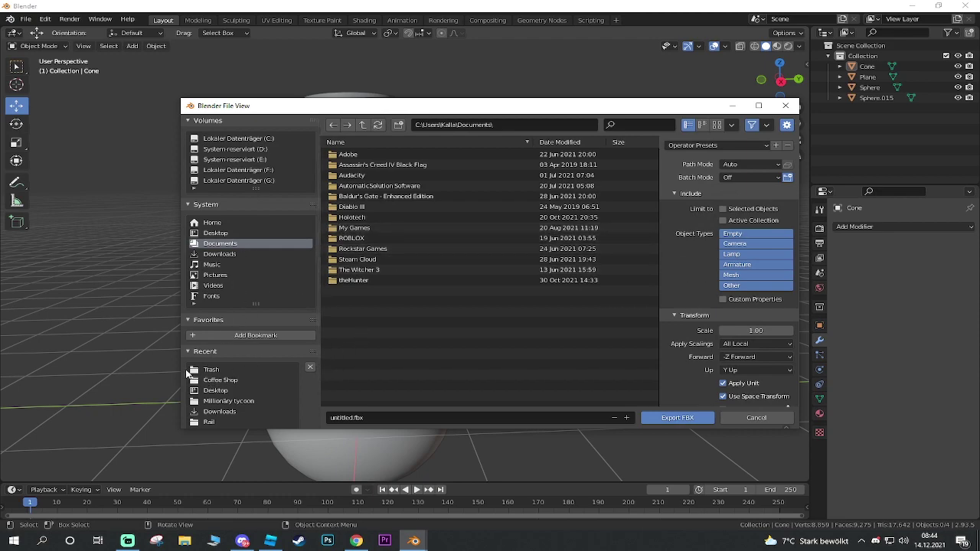
{"action": "left_click", "coordinate": [212, 371]}
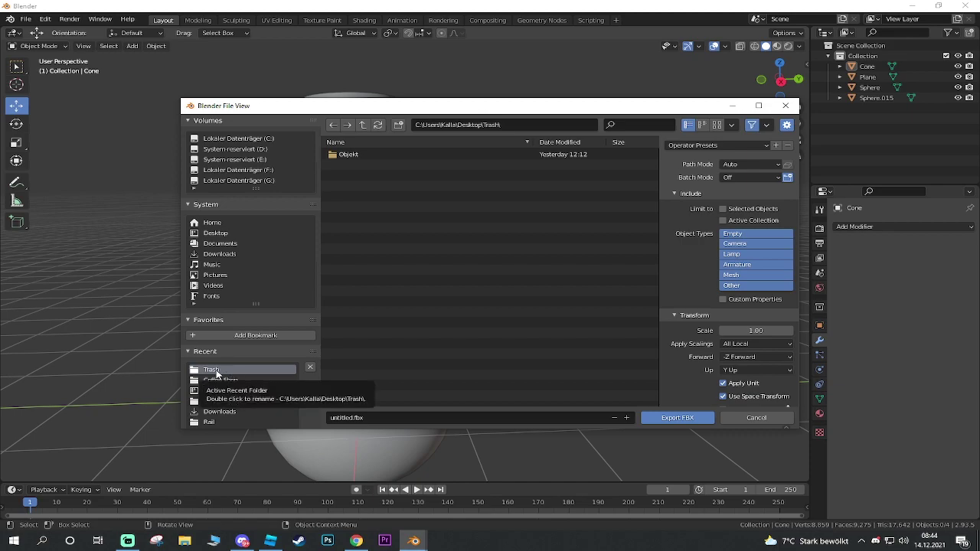
{"action": "left_click", "coordinate": [388, 417]}
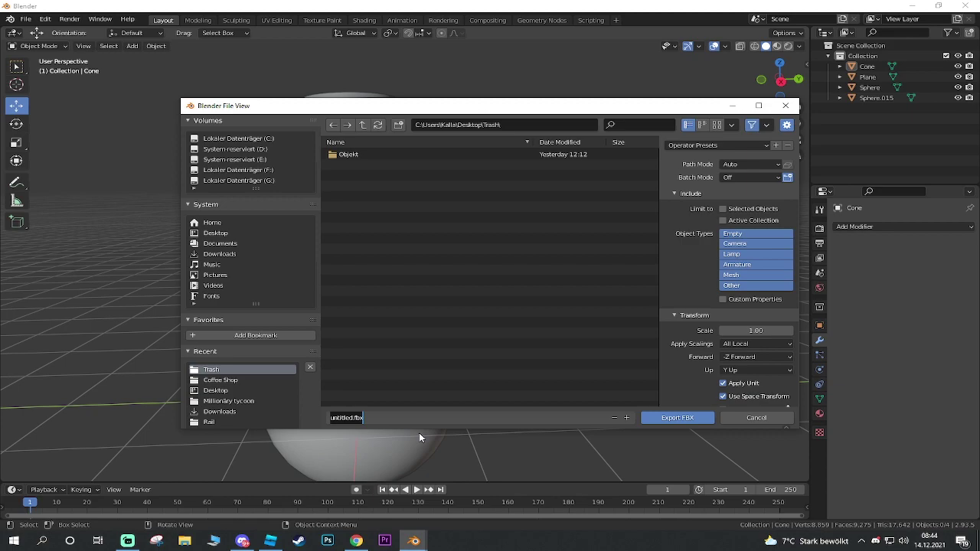
{"action": "type", "text": "Snowman"}
{"action": "key", "text": "Return"}
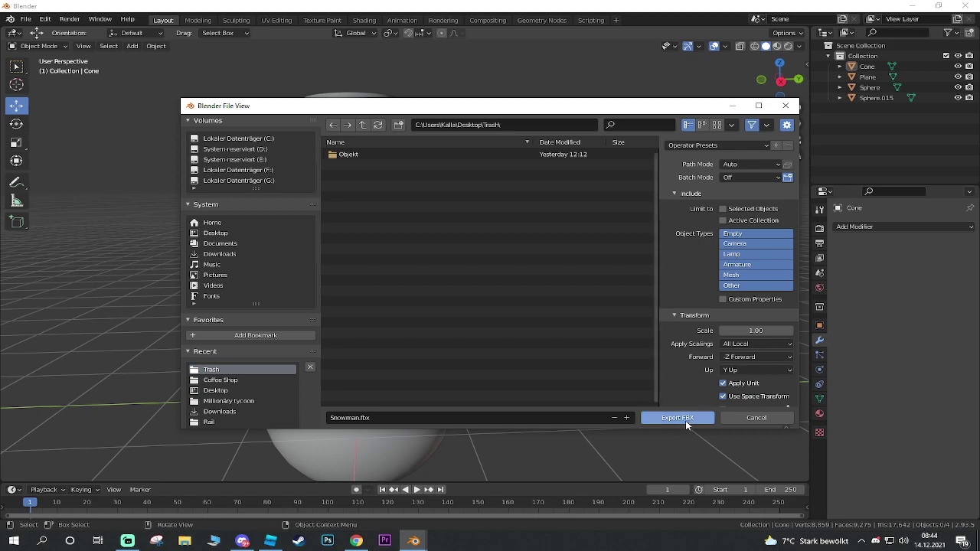
{"action": "left_click", "coordinate": [685, 420]}
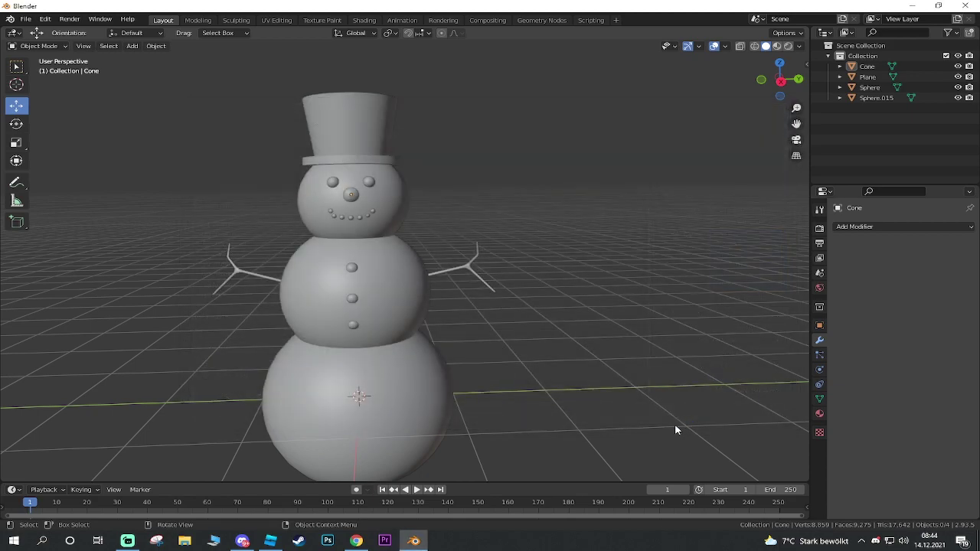
{"action": "left_click", "coordinate": [270, 540]}
- From the VIEW tab's Asset Manager, import Snowman and Apply All mesh import options
{"action": "scroll", "coordinate": [711, 247], "scroll_direction": "down", "scroll_amount": 5}
{"action": "scroll", "coordinate": [709, 252], "scroll_direction": "down", "scroll_amount": 5}
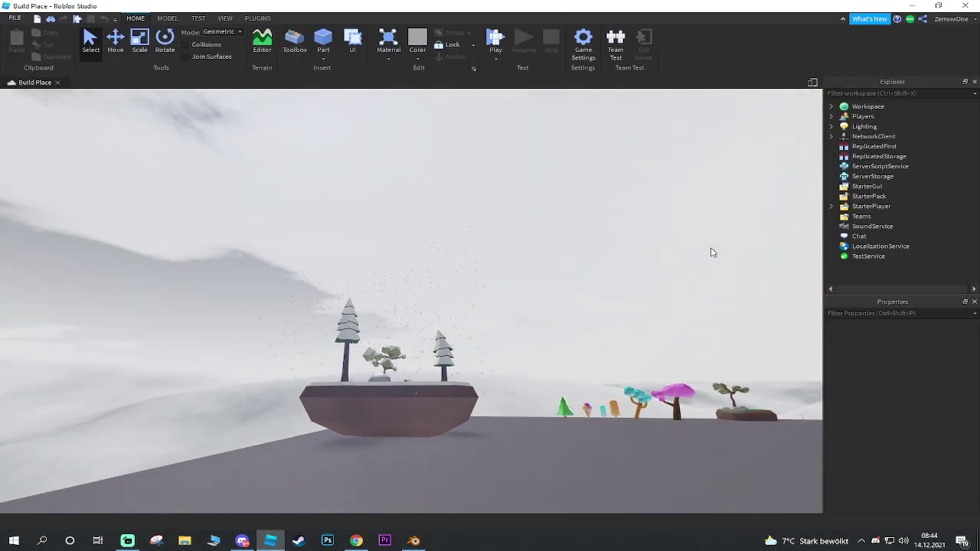
{"action": "scroll", "coordinate": [689, 286], "scroll_direction": "down", "scroll_amount": 3}
{"action": "scroll", "coordinate": [654, 270], "scroll_direction": "up", "scroll_amount": 10}
{"action": "scroll", "coordinate": [655, 269], "scroll_direction": "down", "scroll_amount": 5}
{"action": "scroll", "coordinate": [655, 270], "scroll_direction": "down", "scroll_amount": 3}
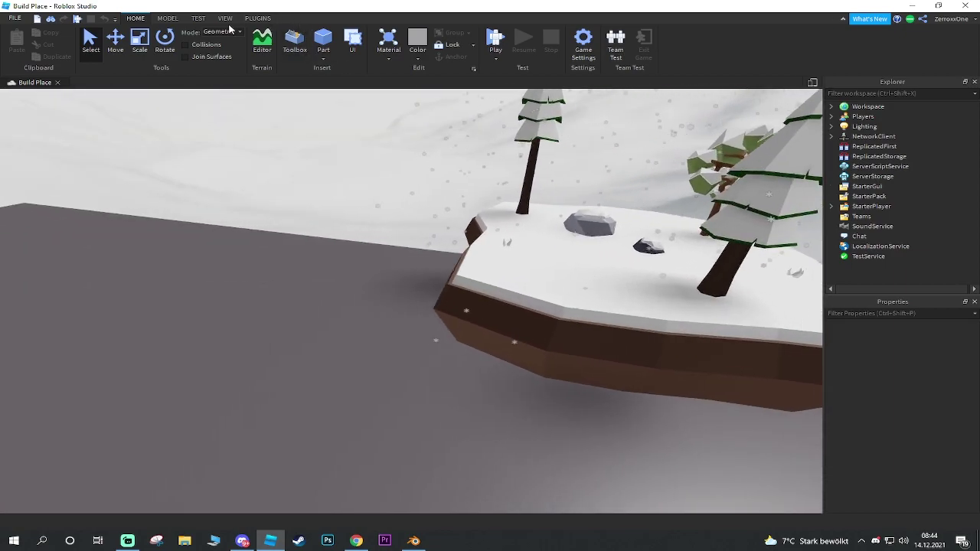
{"action": "left_click", "coordinate": [224, 18]}
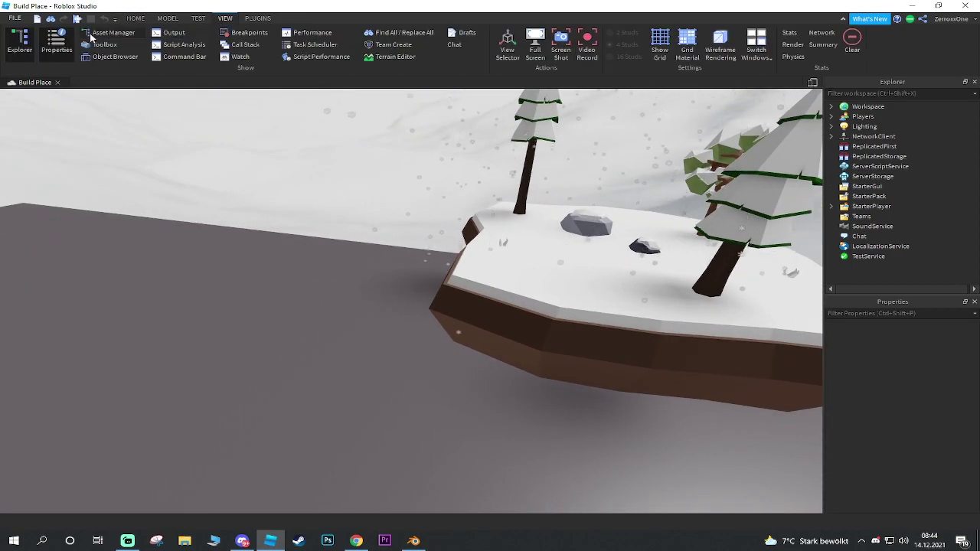
{"action": "left_click", "coordinate": [90, 35]}
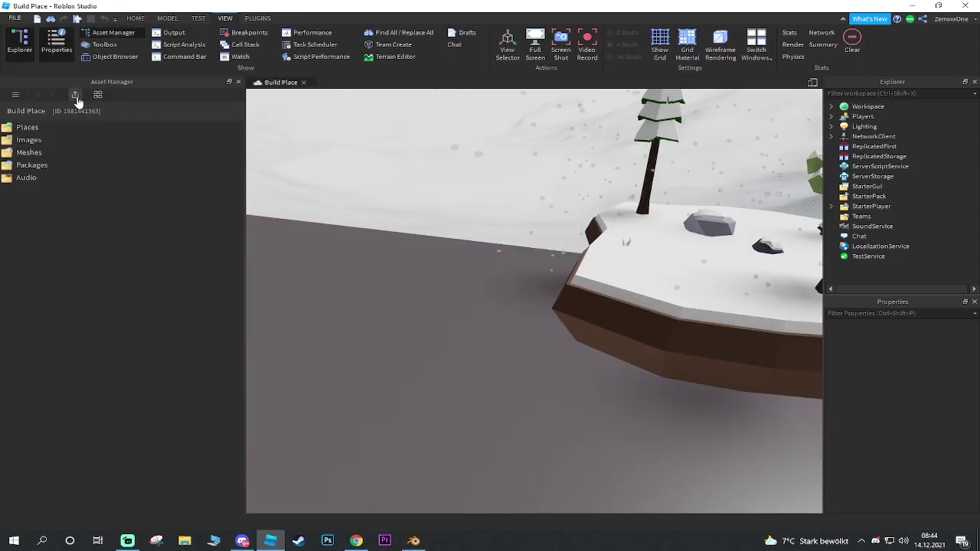
{"action": "left_click", "coordinate": [76, 95]}
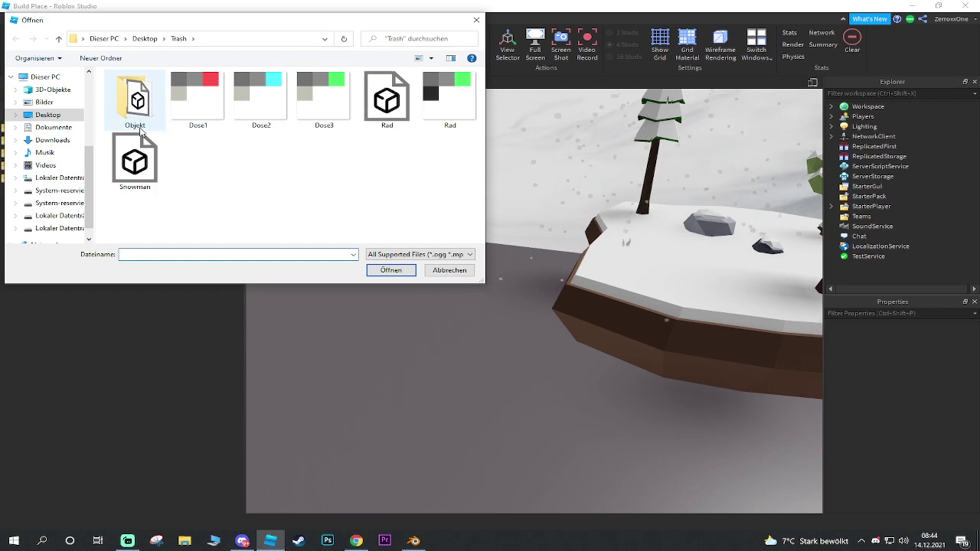
{"action": "double_click", "coordinate": [135, 175]}
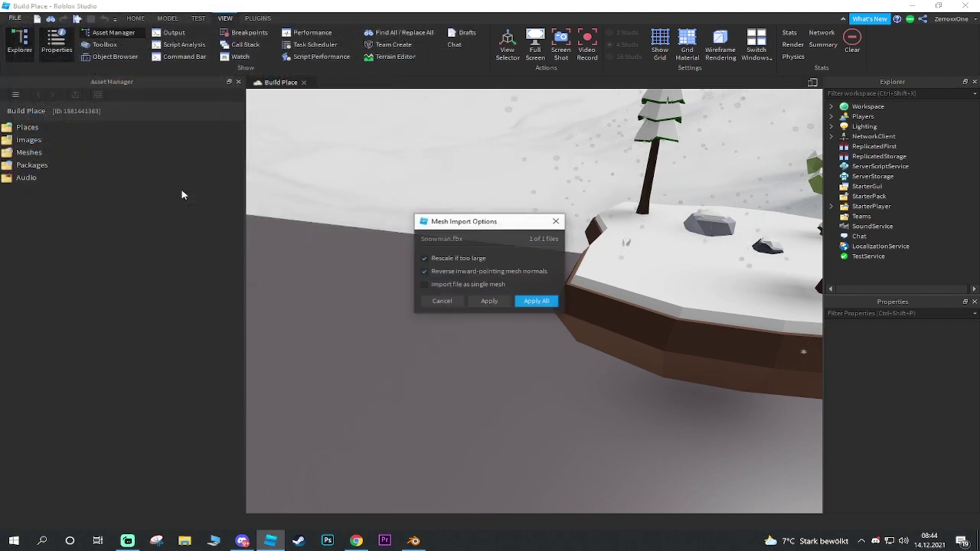
{"action": "left_click", "coordinate": [544, 301]}
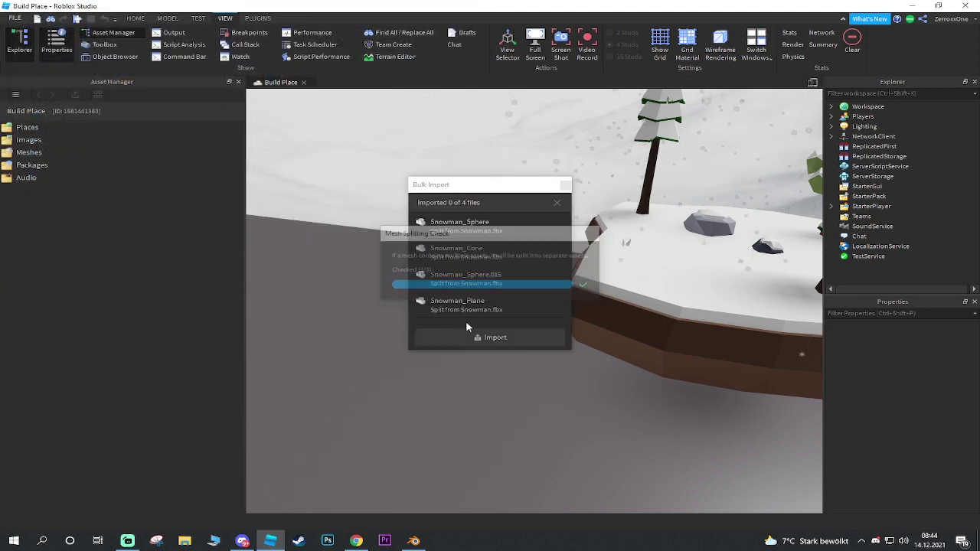
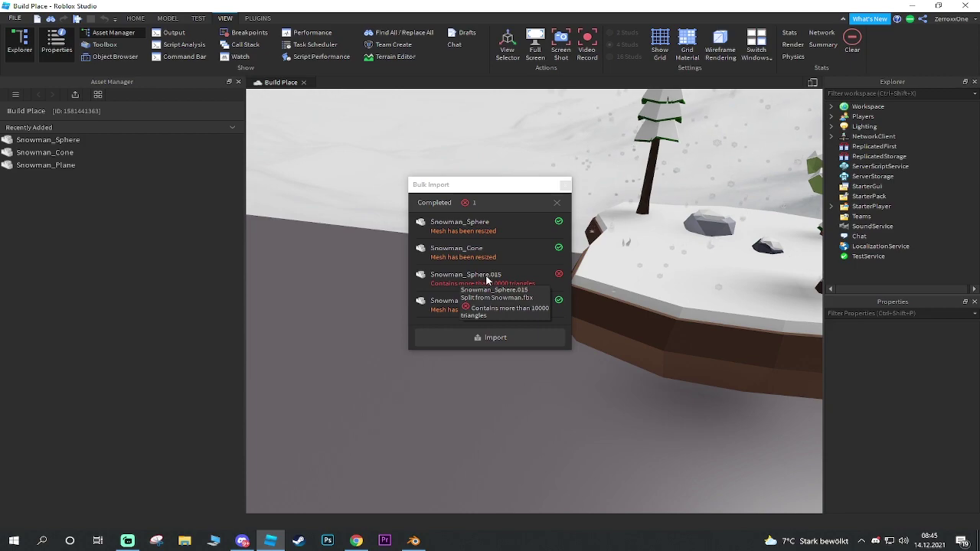
- Inspect the snowman's body and button spheres in Blender, briefly checking Roblox Studio's import results
{"action": "left_click", "coordinate": [413, 541]}
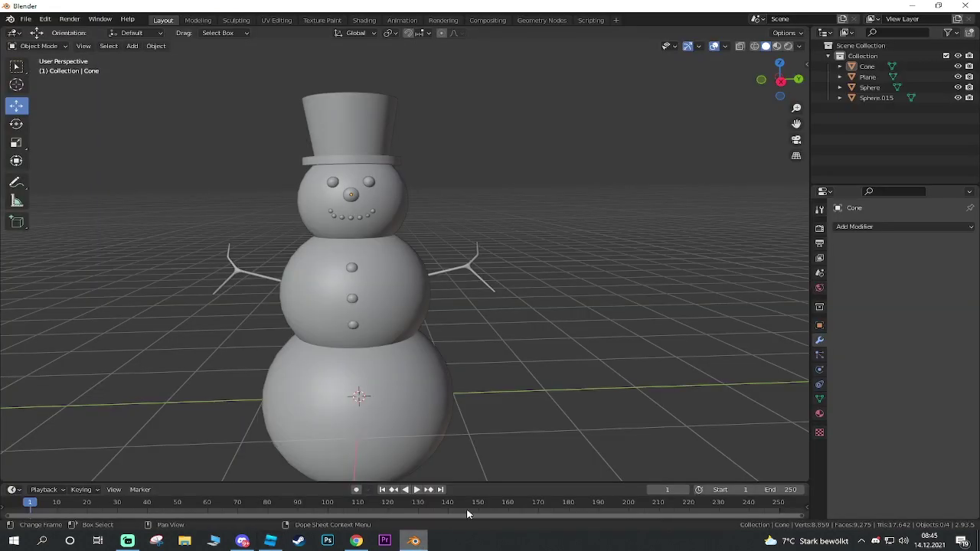
{"action": "scroll", "coordinate": [362, 228], "scroll_direction": "up", "scroll_amount": 5}
{"action": "left_click", "coordinate": [277, 112]}
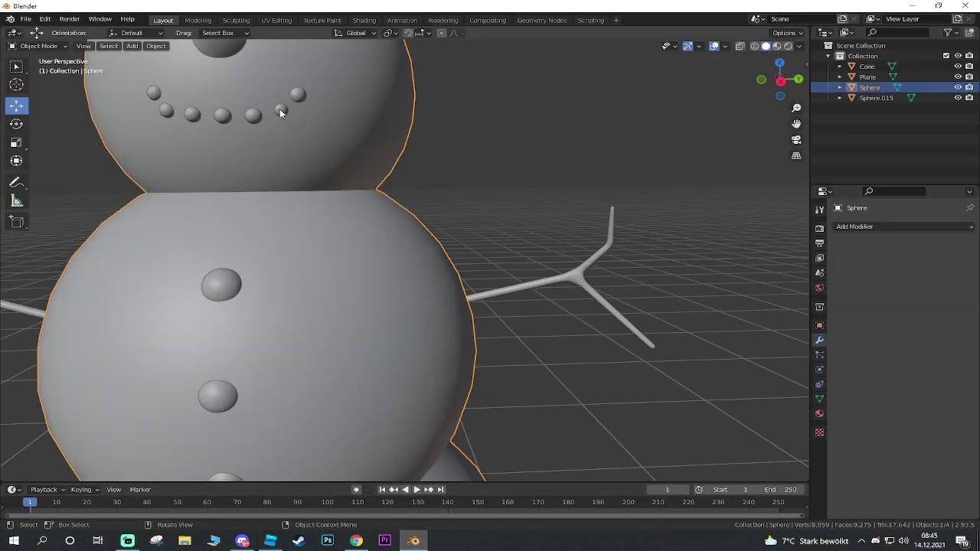
{"action": "left_click", "coordinate": [279, 112], "text": "shift"}
{"action": "key", "text": "alt+Tab"}
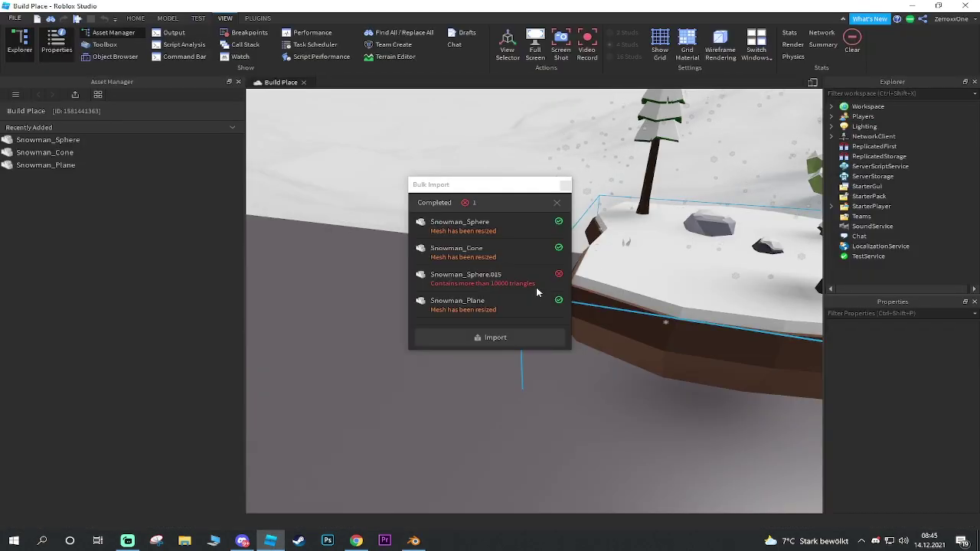
{"action": "key", "text": "alt+Tab"}
{"action": "middle_click_drag", "start_coordinate": [359, 204], "coordinate": [432, 226]}
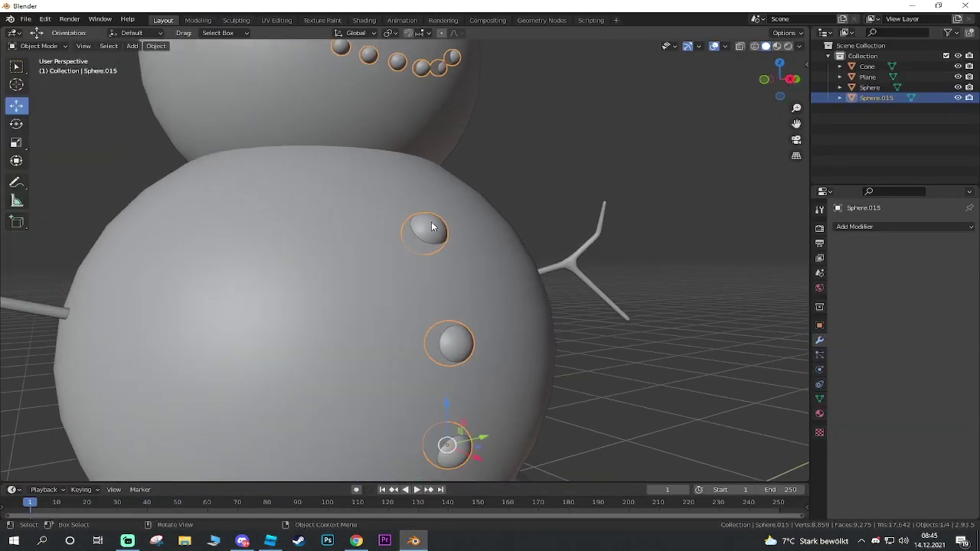
{"action": "scroll", "coordinate": [473, 291], "scroll_direction": "up", "scroll_amount": 5}
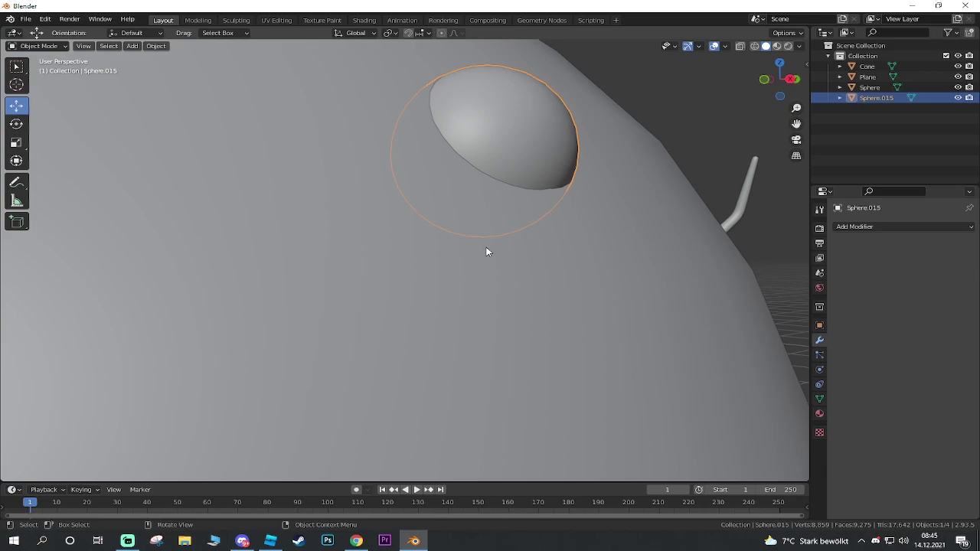
{"action": "scroll", "coordinate": [486, 251], "scroll_direction": "down", "scroll_amount": 6}
{"action": "mouse_move", "coordinate": [468, 251]}
{"action": "middle_mouse_down"}
{"action": "mouse_move", "coordinate": [419, 264]}
{"action": "mouse_move", "coordinate": [428, 267]}
{"action": "mouse_move", "coordinate": [404, 214]}
{"action": "middle_mouse_up"}
- Try joining the parts with Ctrl+J, then select Sphere.015 with its hat, eyes, mouth and buttons
{"action": "left_click", "coordinate": [404, 215], "text": "shift"}
{"action": "left_click", "coordinate": [410, 211]}
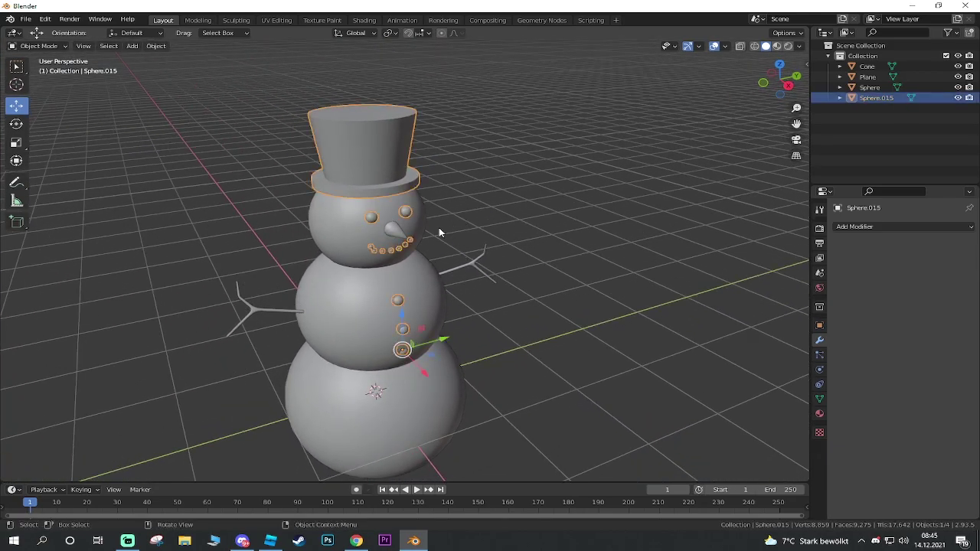
{"action": "key", "text": "ctrl+j"}
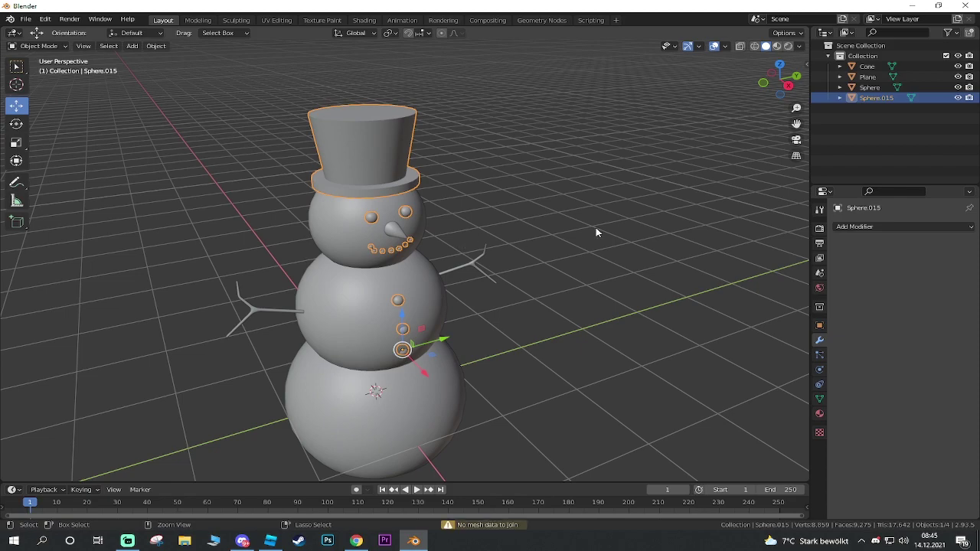
{"action": "left_click", "coordinate": [884, 108]}
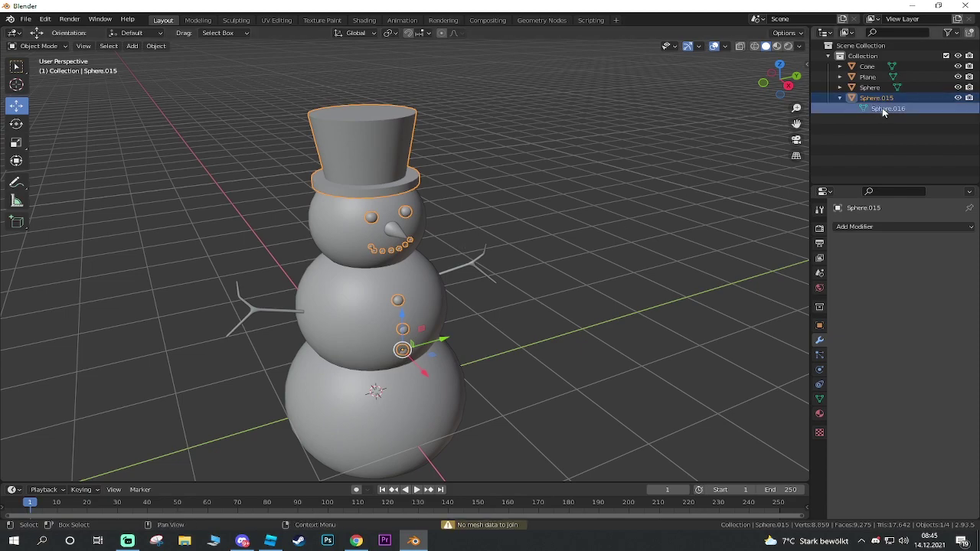
{"action": "scroll", "coordinate": [496, 230], "scroll_direction": "up", "scroll_amount": 5}
{"action": "middle_click_drag", "start_coordinate": [508, 222], "coordinate": [471, 200]}
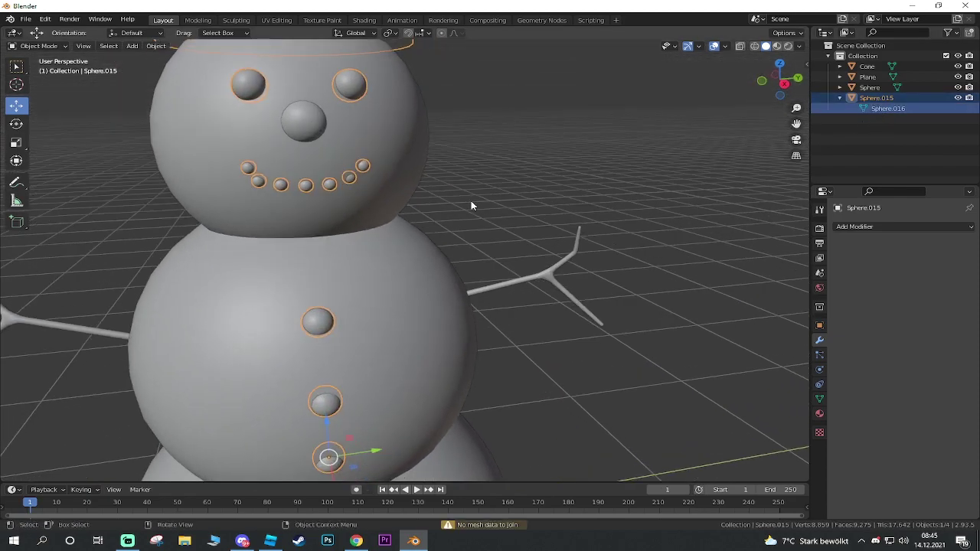
{"action": "key", "text": "alt+a"}
{"action": "left_click", "coordinate": [348, 84]}
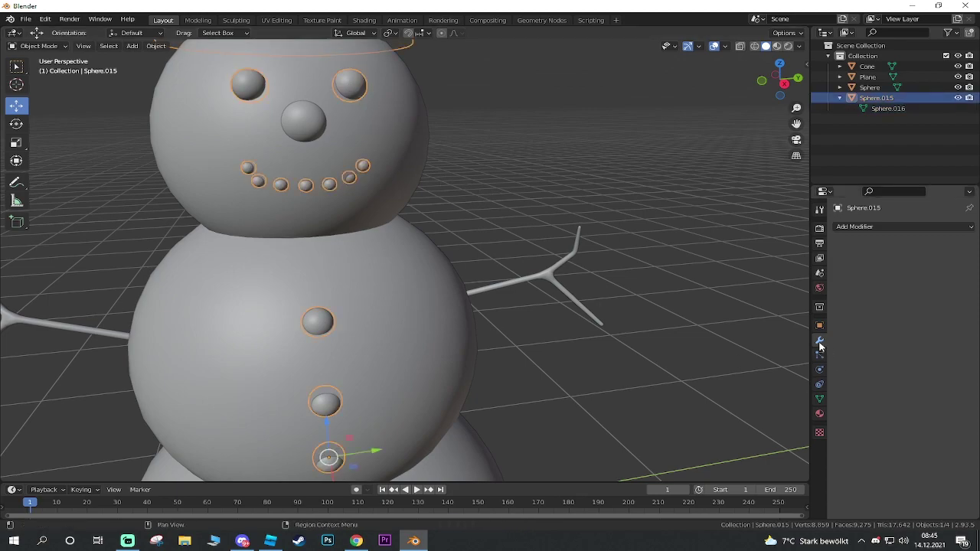
- Add a Decimate modifier to Sphere.015 and zoom in on the snowman's body and face
{"action": "left_click", "coordinate": [885, 227]}
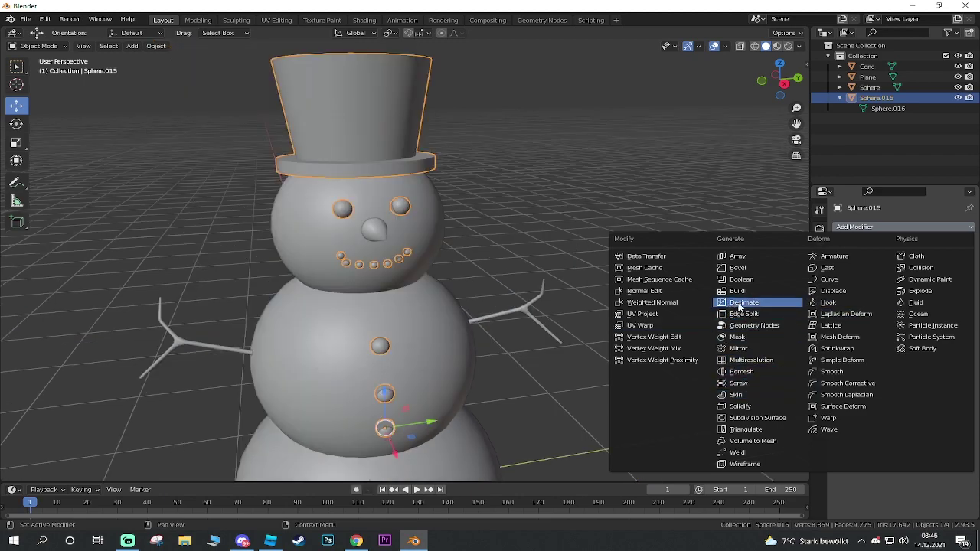
{"action": "left_click", "coordinate": [764, 308]}
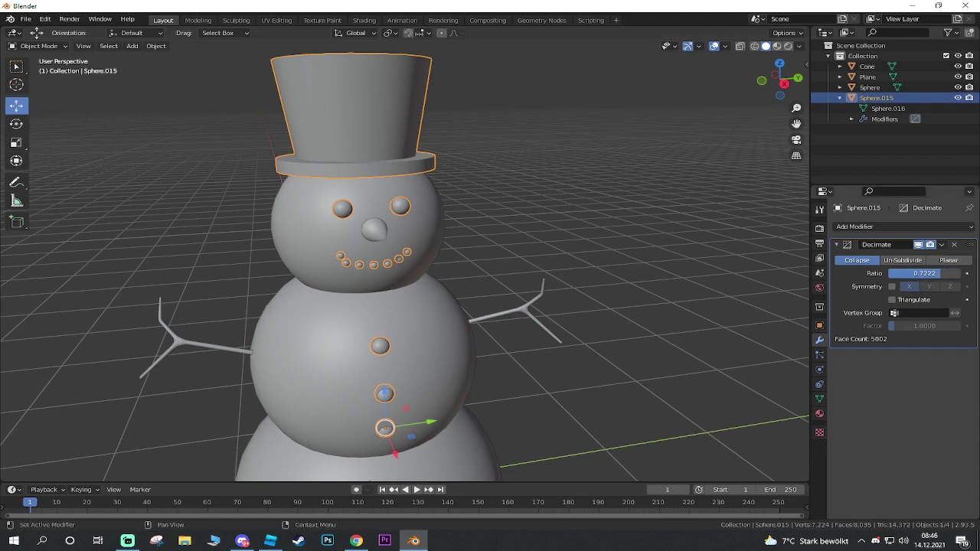
{"action": "left_click", "coordinate": [604, 308]}
{"action": "middle_click_drag", "start_coordinate": [604, 309], "coordinate": [568, 293]}
{"action": "scroll", "coordinate": [597, 299], "scroll_direction": "up", "scroll_amount": 3}
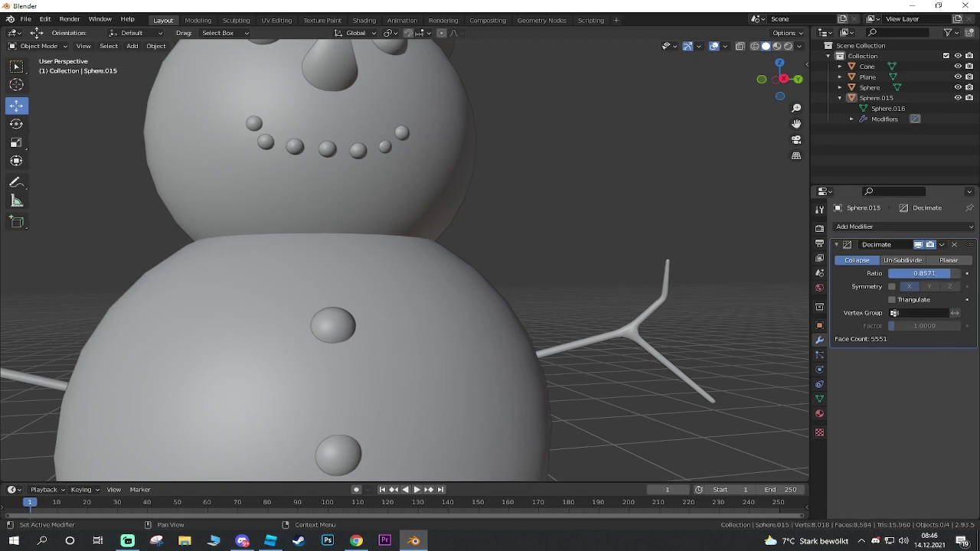
- Lower the Decimate ratio to 0.1905 (1949 faces) and orbit to check the whole snowman
{"action": "mouse_move", "coordinate": [932, 273]}
{"action": "left_mouse_down"}
{"action": "mouse_move", "coordinate": [889, 273]}
{"action": "mouse_move", "coordinate": [900, 273]}
{"action": "left_mouse_up"}
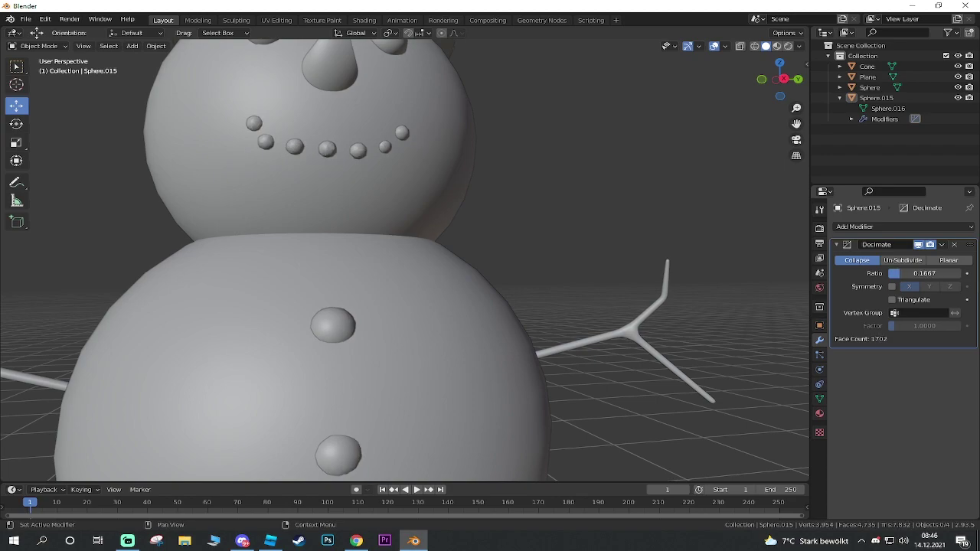
{"action": "middle_click_drag", "start_coordinate": [551, 247], "coordinate": [575, 291]}
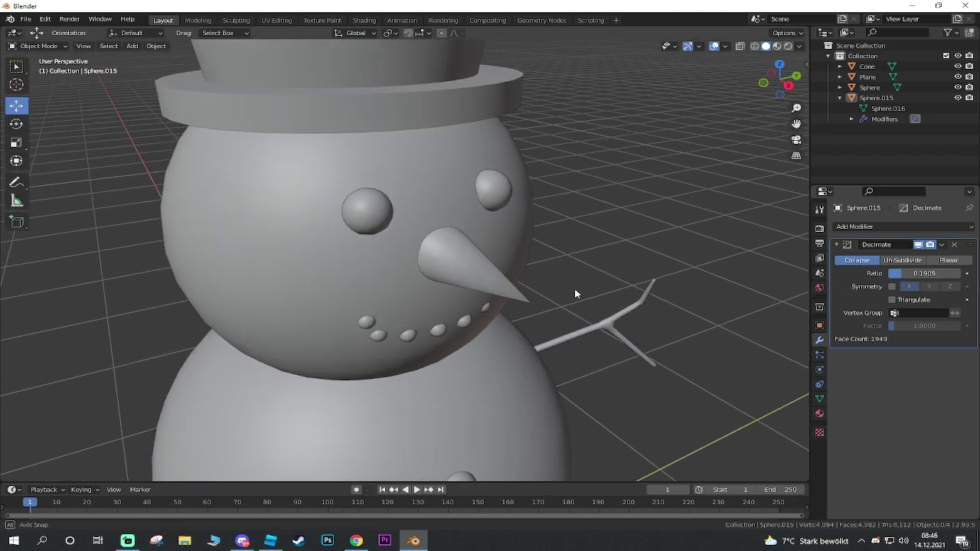
{"action": "scroll", "coordinate": [579, 297], "scroll_direction": "down", "scroll_amount": 3}
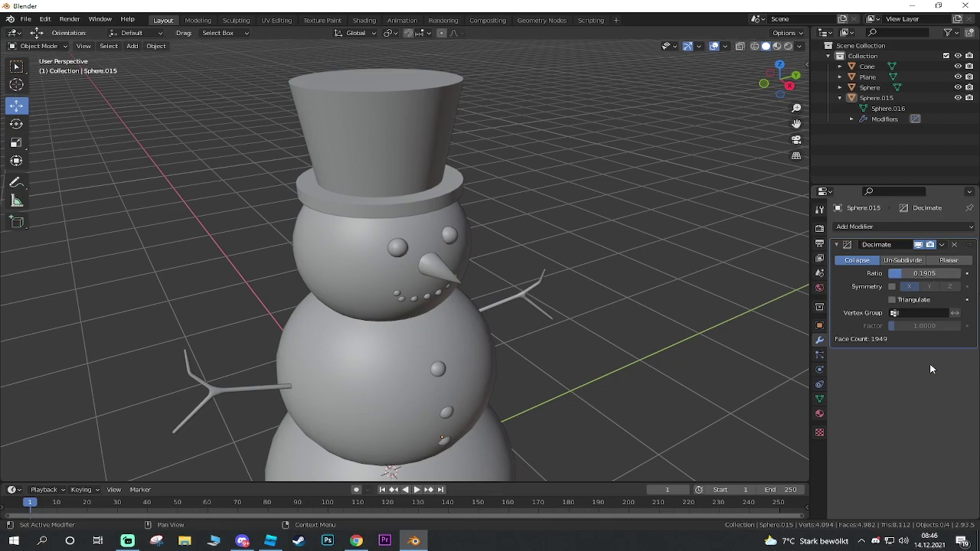
{"action": "mouse_move", "coordinate": [695, 324]}
{"action": "middle_mouse_down"}
{"action": "mouse_move", "coordinate": [658, 297]}
{"action": "mouse_move", "coordinate": [625, 320]}
{"action": "mouse_move", "coordinate": [633, 302]}
{"action": "mouse_move", "coordinate": [608, 236]}
{"action": "mouse_move", "coordinate": [474, 199]}
{"action": "middle_mouse_up"}
- Export the decimated scene as FBX over Snowman.fbx in the Trash folder, then return to Roblox Studio
{"action": "left_click", "coordinate": [27, 20]}
{"action": "mouse_move", "coordinate": [44, 171]}
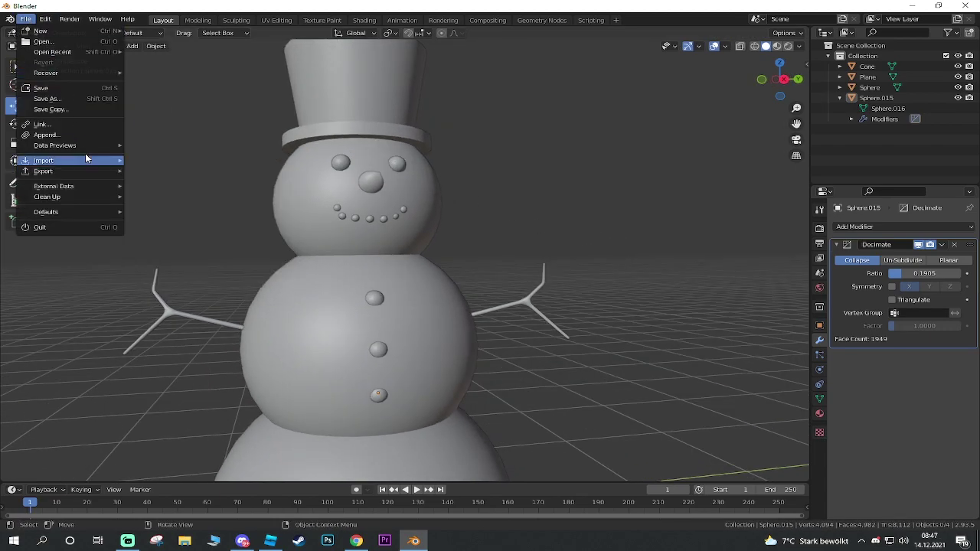
{"action": "left_click", "coordinate": [156, 255]}
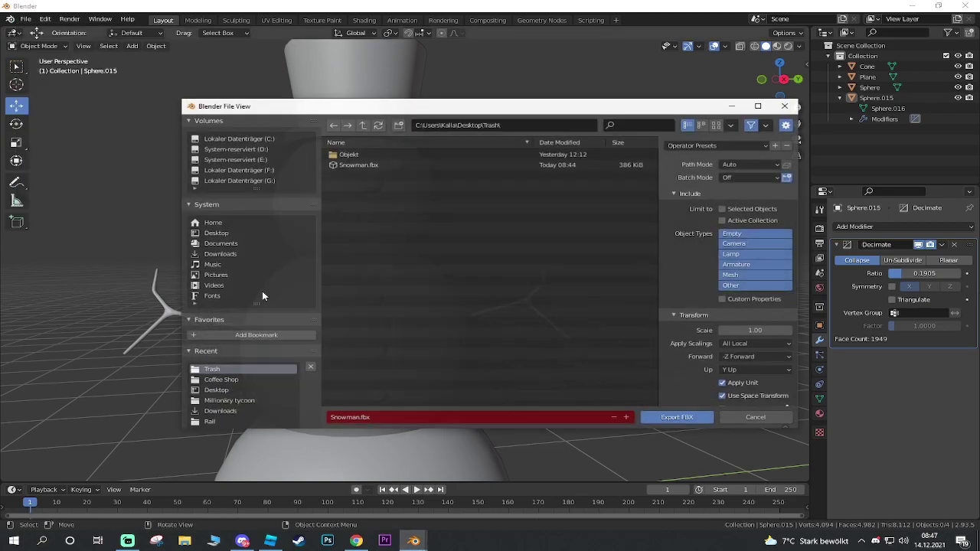
{"action": "left_click", "coordinate": [353, 166]}
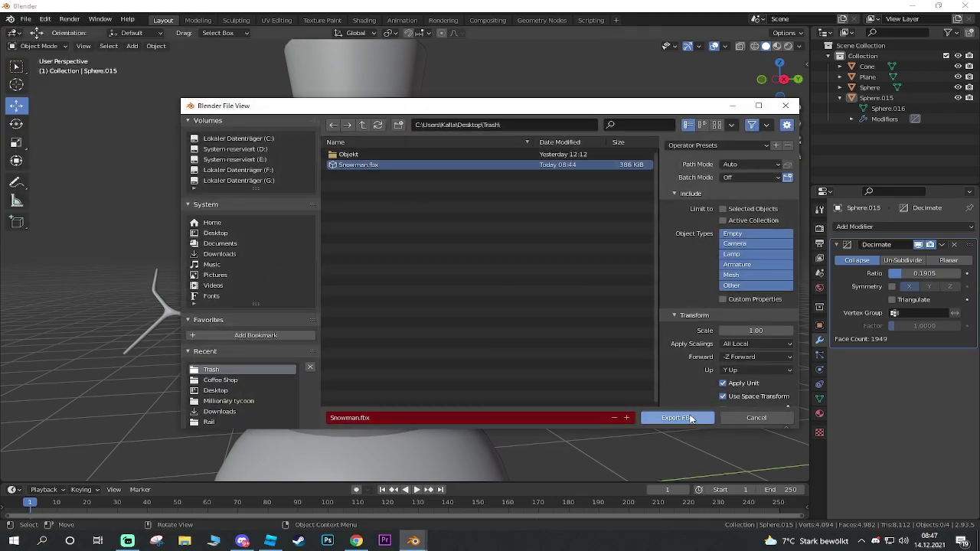
{"action": "left_click", "coordinate": [678, 418]}
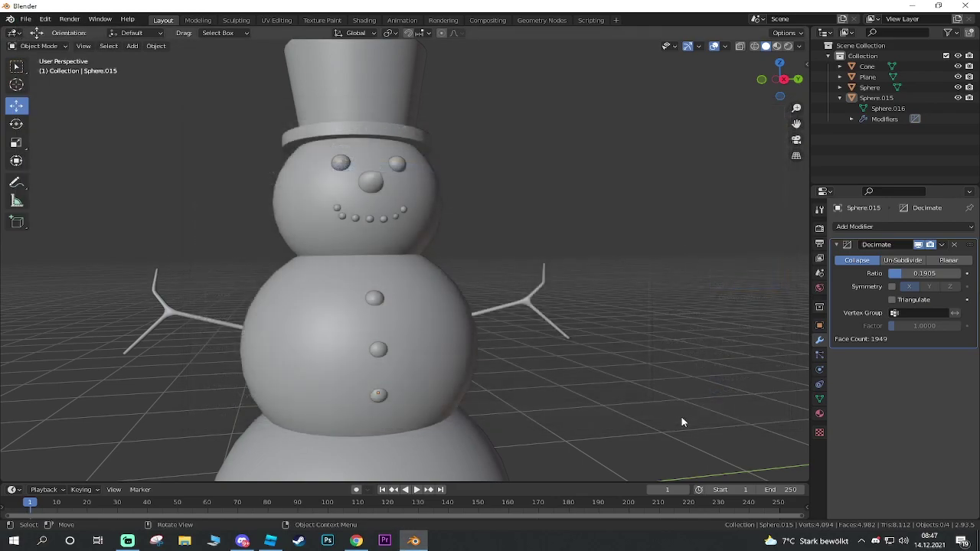
{"action": "left_click", "coordinate": [270, 541]}
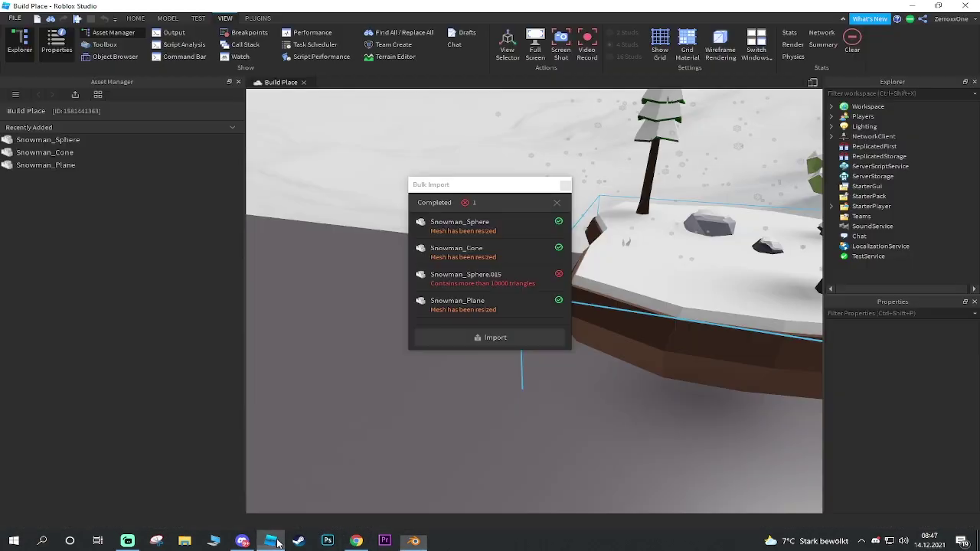
- Re-import Snowman.fbx as meshes, close the completed Bulk Import window, and select Snowman_Cone
{"action": "left_click", "coordinate": [556, 202]}
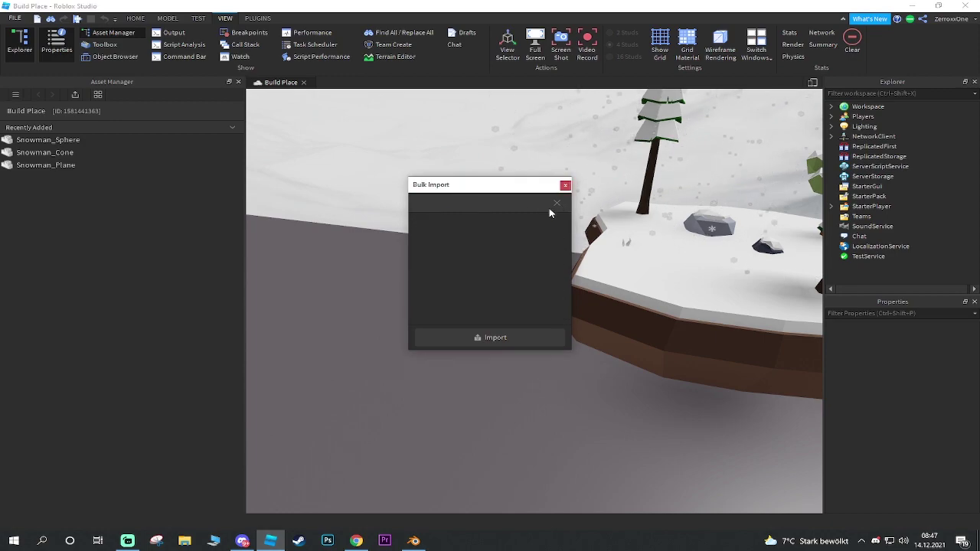
{"action": "left_click", "coordinate": [506, 339]}
{"action": "left_click", "coordinate": [135, 161]}
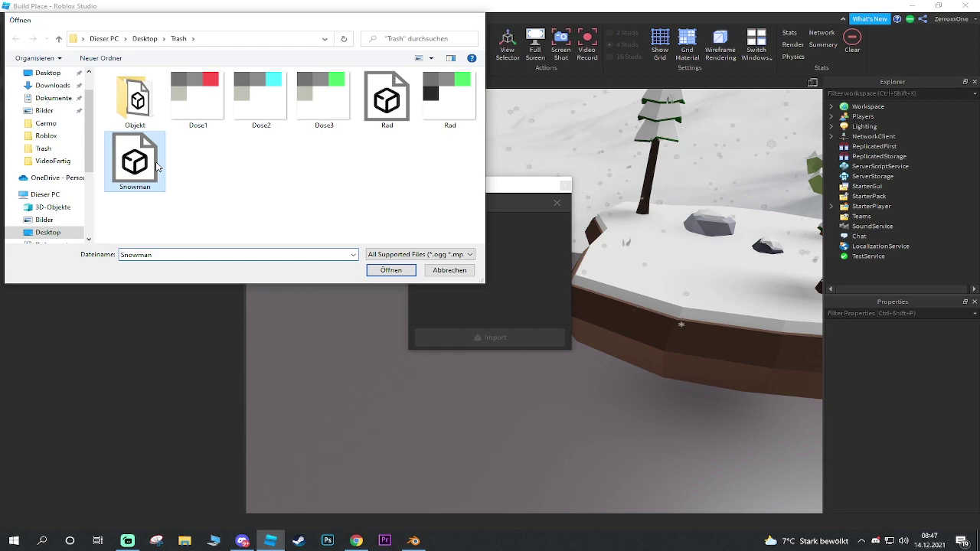
{"action": "left_click", "coordinate": [390, 270]}
{"action": "left_click", "coordinate": [536, 301]}
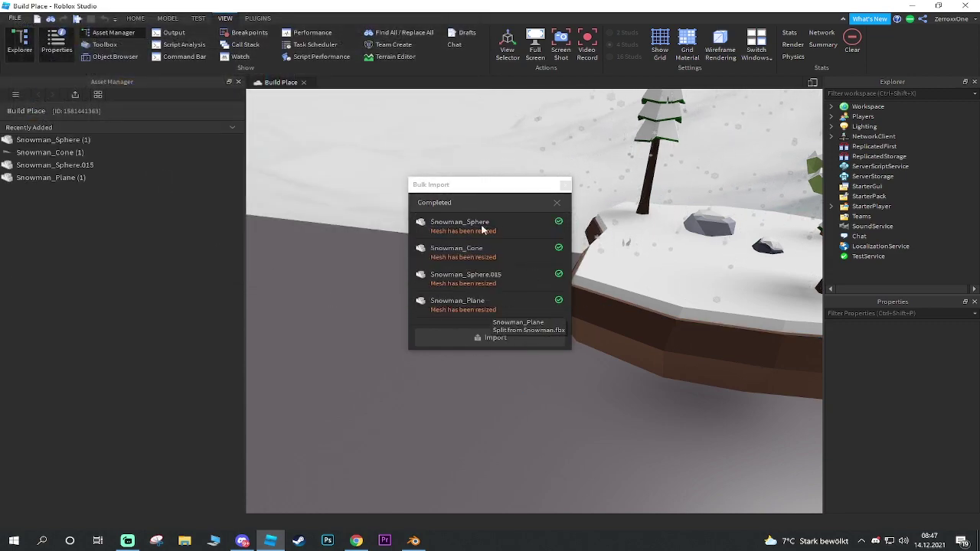
{"action": "left_click", "coordinate": [564, 187]}
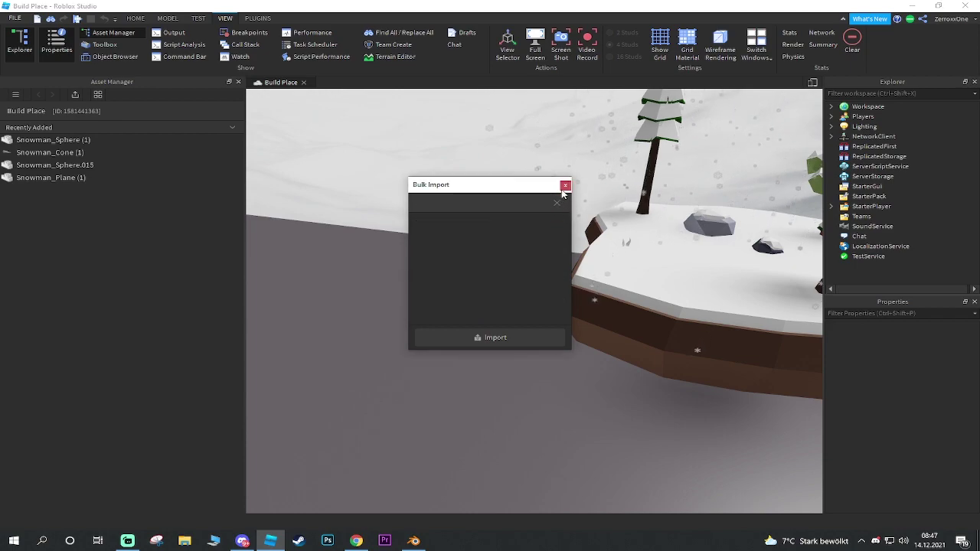
{"action": "left_click", "coordinate": [564, 187]}
{"action": "left_click", "coordinate": [65, 153]}
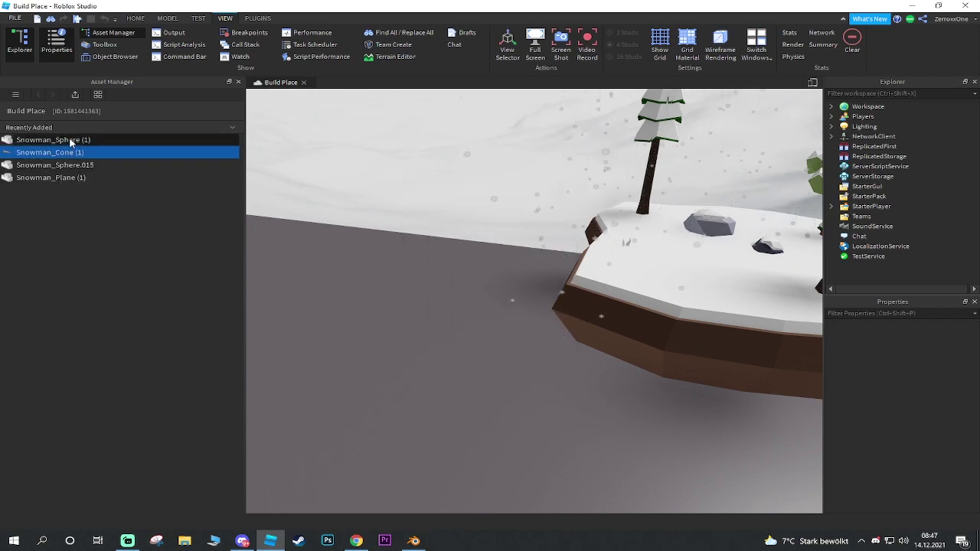
- Insert all four snowman assets from the Asset Manager into the place and frame them
{"action": "left_click", "coordinate": [70, 141]}
{"action": "left_click", "coordinate": [62, 180], "text": "shift"}
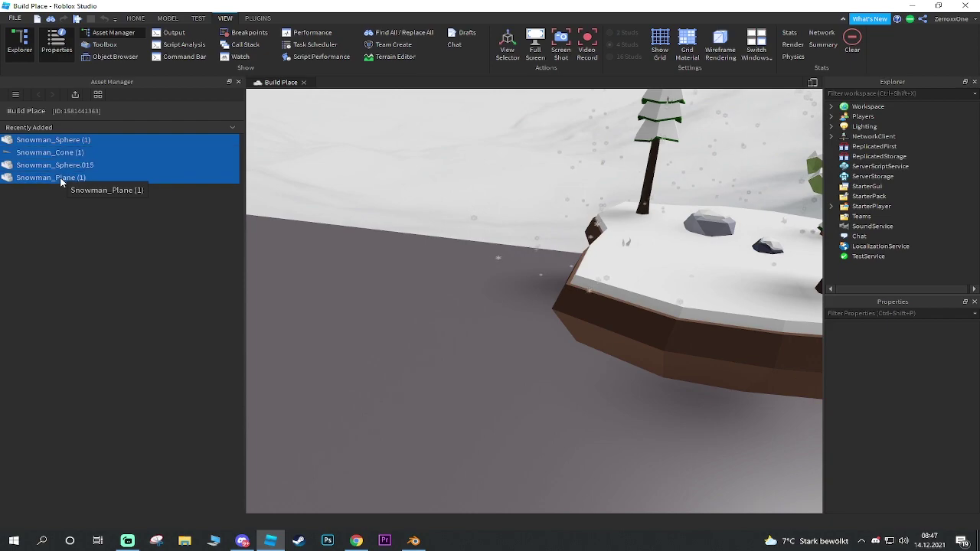
{"action": "right_click", "coordinate": [78, 160]}
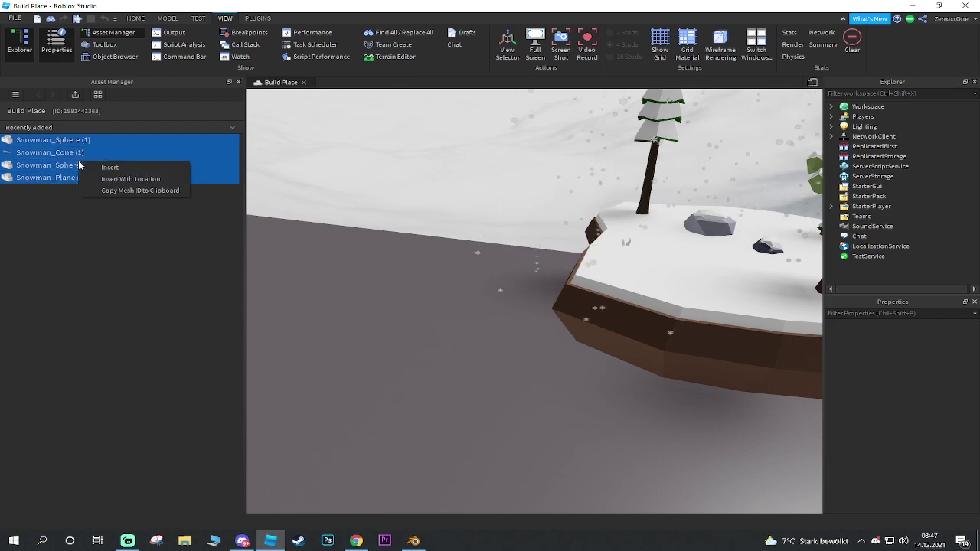
{"action": "left_click", "coordinate": [130, 179]}
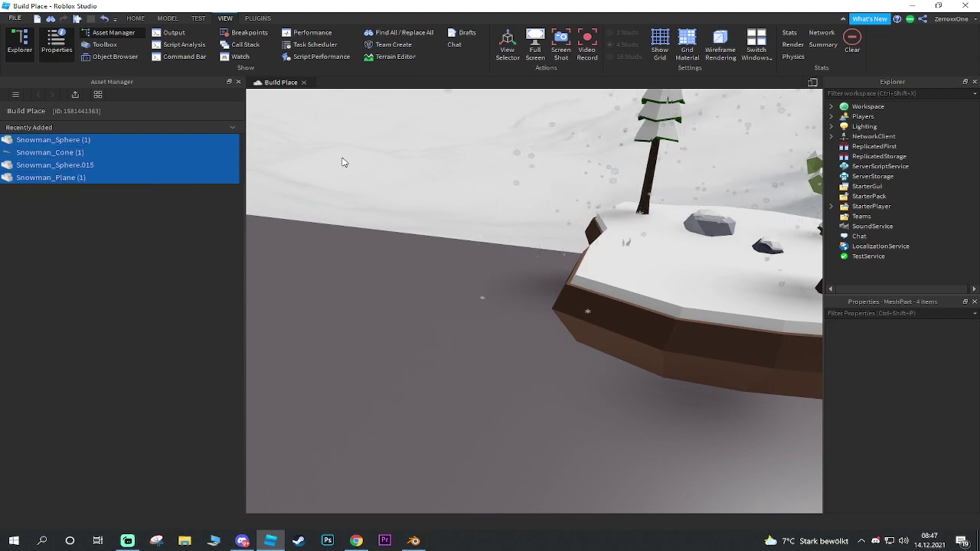
{"action": "left_click", "coordinate": [238, 82]}
{"action": "key", "text": "f"}
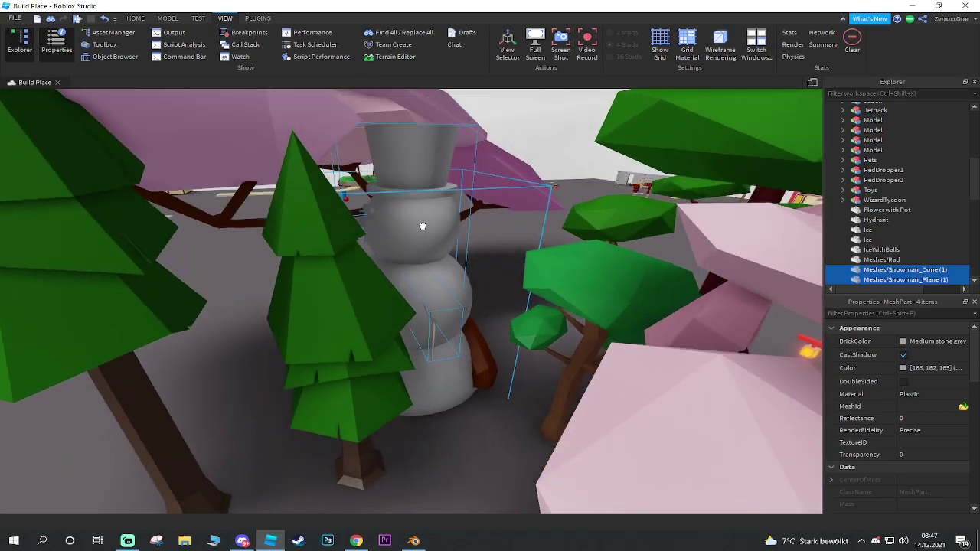
- Orbit and zoom around the island to view the inserted snowman with the pagoda behind
{"action": "right_click_drag", "start_coordinate": [427, 223], "coordinate": [492, 271]}
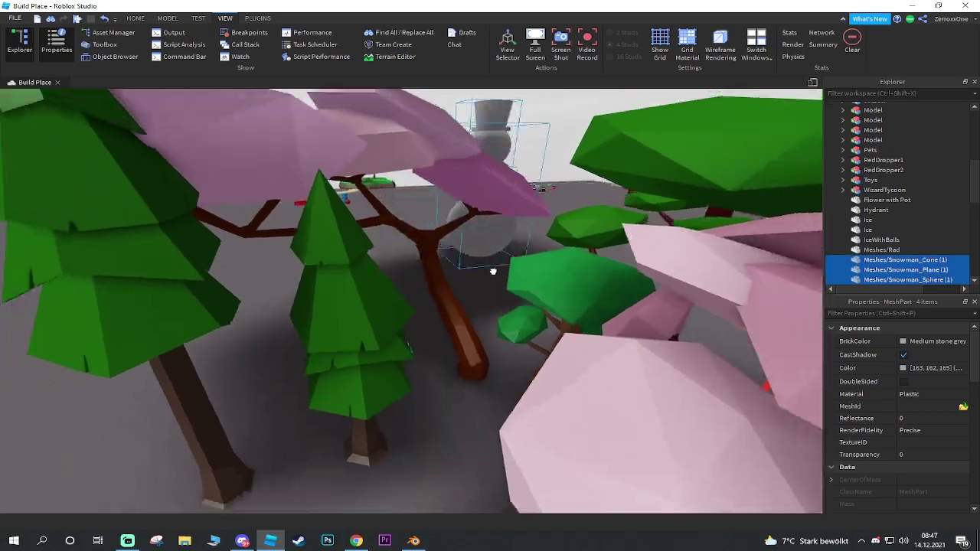
{"action": "scroll", "coordinate": [492, 271], "scroll_direction": "down", "scroll_amount": 3}
{"action": "scroll", "coordinate": [499, 282], "scroll_direction": "down", "scroll_amount": 3}
{"action": "scroll", "coordinate": [499, 281], "scroll_direction": "up", "scroll_amount": 5}
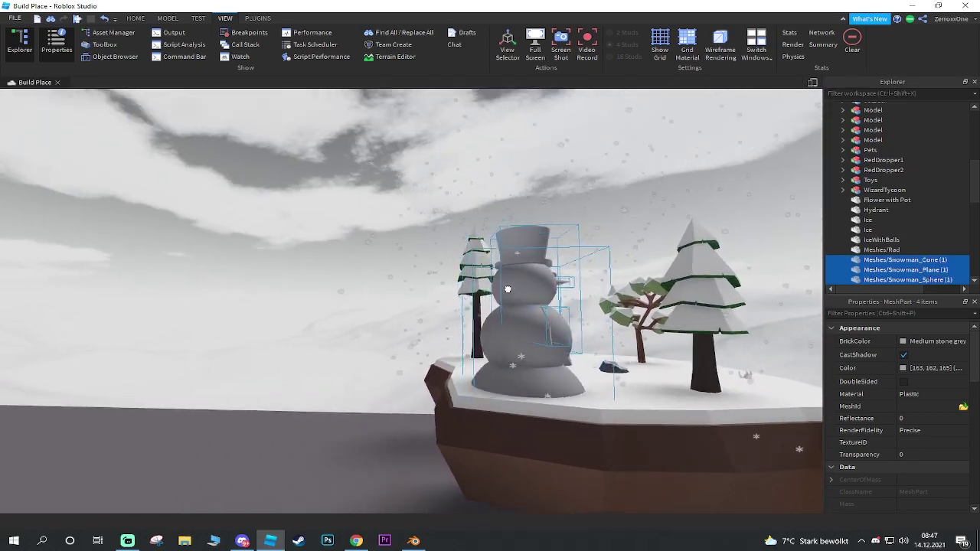
{"action": "mouse_move", "coordinate": [499, 281]}
{"action": "right_mouse_down"}
{"action": "mouse_move", "coordinate": [508, 286]}
{"action": "mouse_move", "coordinate": [455, 229]}
{"action": "right_mouse_up"}
{"action": "scroll", "coordinate": [508, 287], "scroll_direction": "down", "scroll_amount": 3}
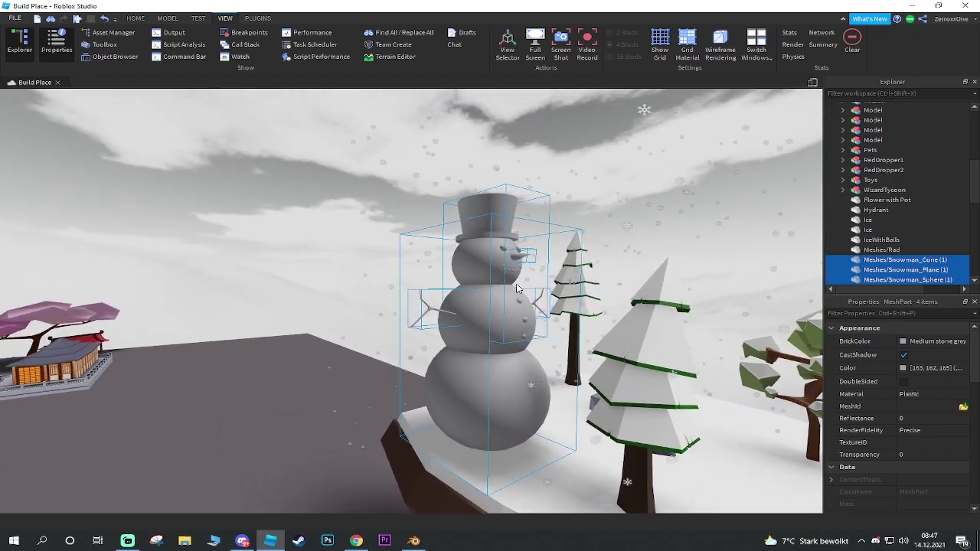
{"action": "left_click", "coordinate": [134, 19]}
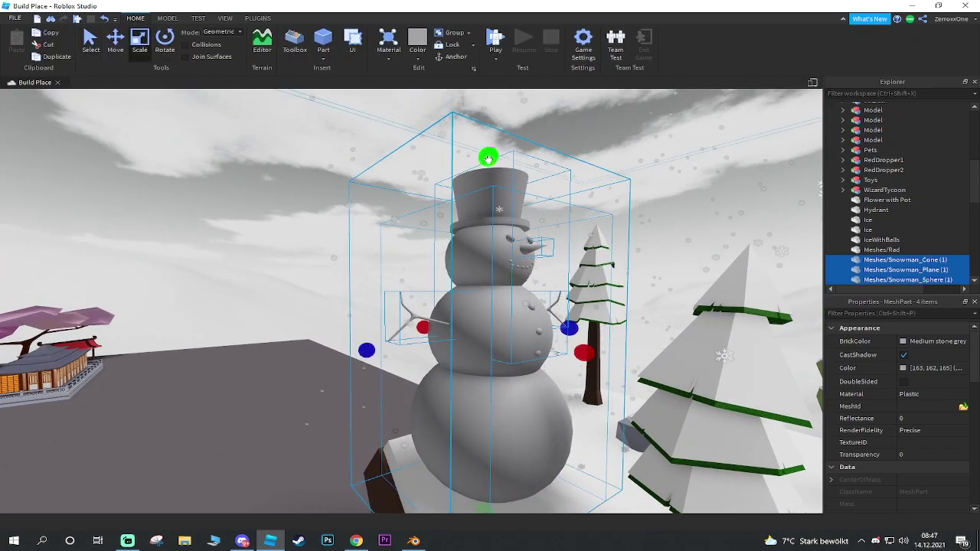
{"action": "scroll", "coordinate": [487, 159], "scroll_direction": "down", "scroll_amount": 5}
{"action": "right_click_drag", "start_coordinate": [488, 159], "coordinate": [406, 276]}
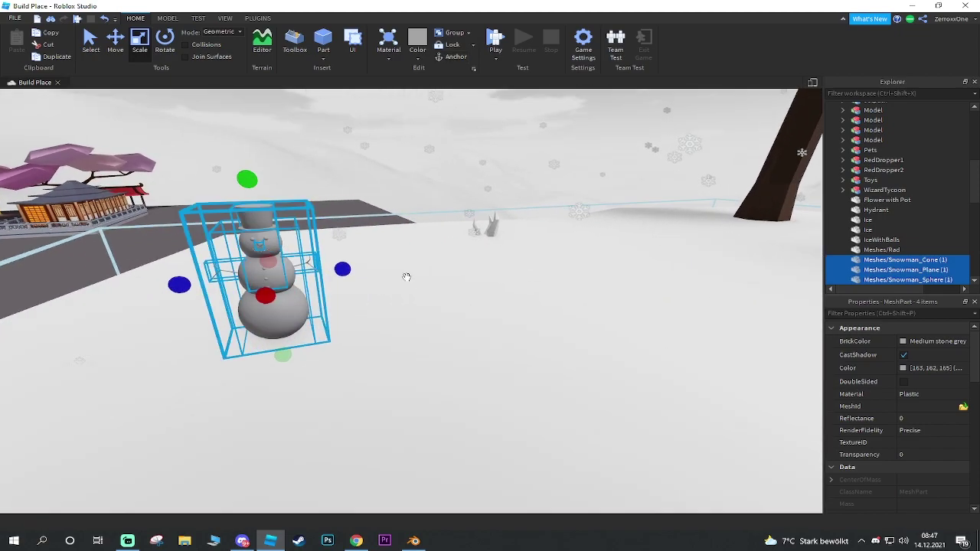
{"action": "scroll", "coordinate": [255, 180], "scroll_direction": "up", "scroll_amount": 2}
{"action": "right_click_drag", "start_coordinate": [255, 181], "coordinate": [313, 164]}
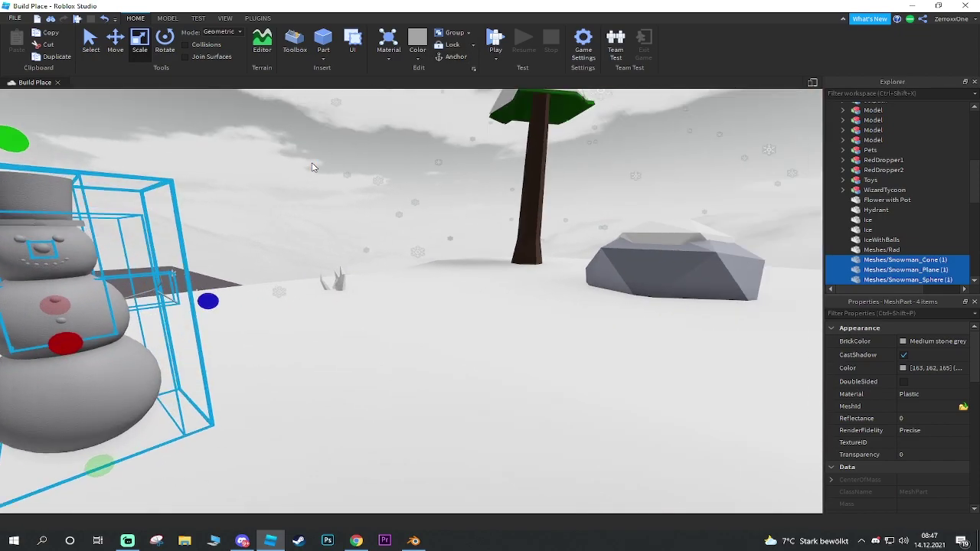
{"action": "scroll", "coordinate": [312, 163], "scroll_direction": "down", "scroll_amount": 3}
{"action": "scroll", "coordinate": [311, 170], "scroll_direction": "up", "scroll_amount": 3}
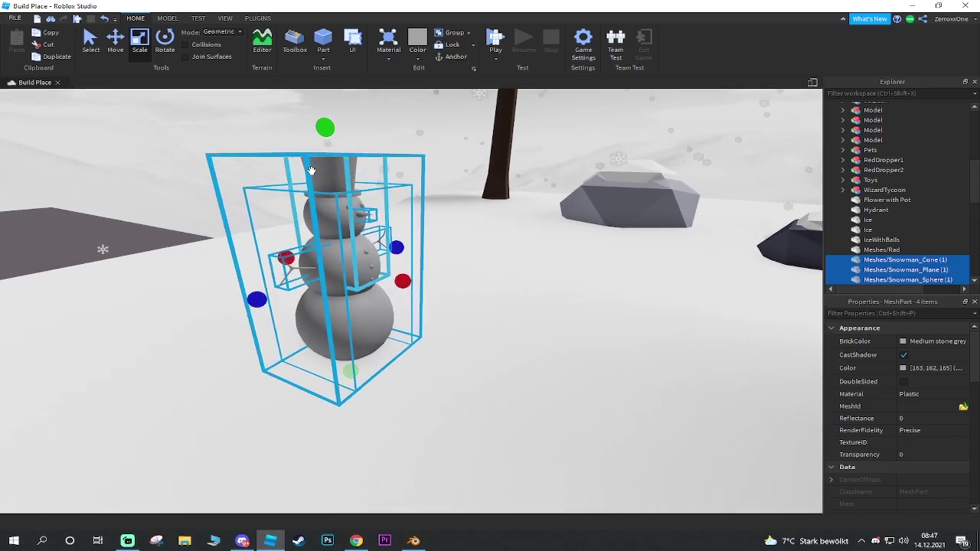
{"action": "scroll", "coordinate": [310, 170], "scroll_direction": "down", "scroll_amount": 2}
{"action": "scroll", "coordinate": [324, 267], "scroll_direction": "down", "scroll_amount": 3}
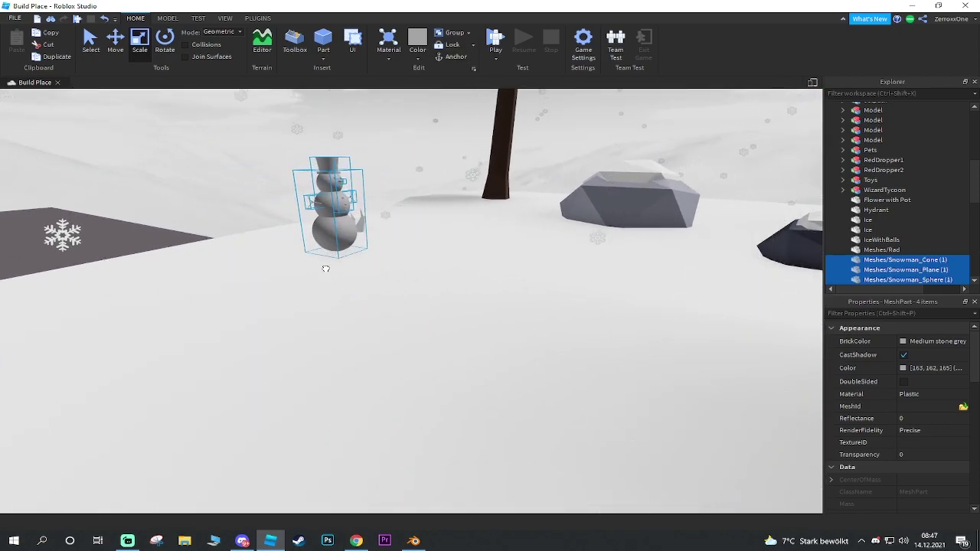
{"action": "scroll", "coordinate": [323, 267], "scroll_direction": "up", "scroll_amount": 3}
{"action": "right_click_drag", "start_coordinate": [323, 267], "coordinate": [328, 263]}
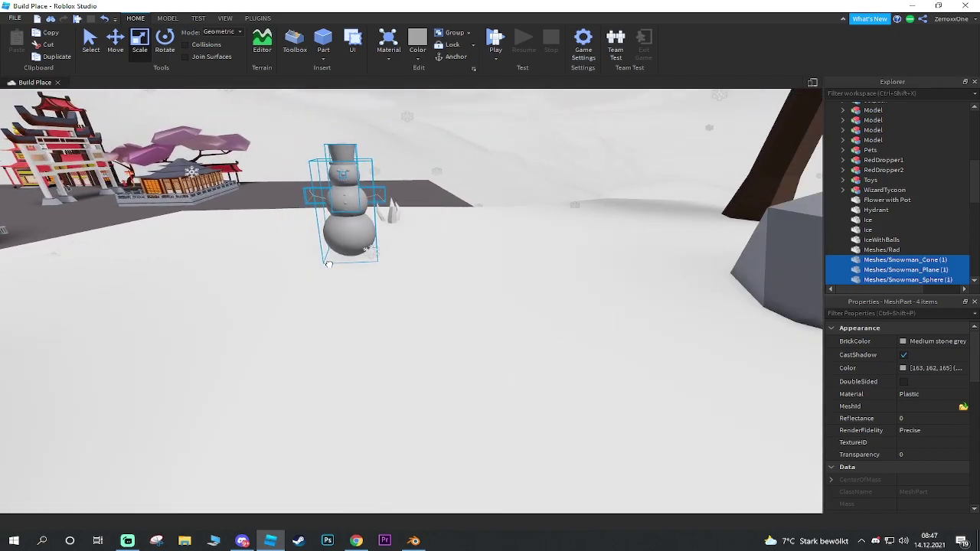
{"action": "scroll", "coordinate": [421, 263], "scroll_direction": "up", "scroll_amount": 3}
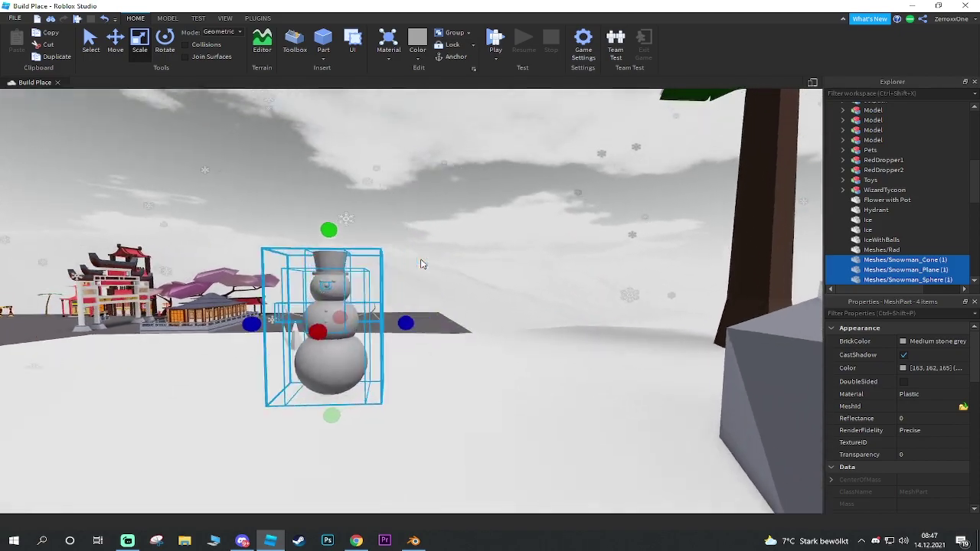
- Select all the snowman parts and move them down onto the snow surface
{"action": "left_click", "coordinate": [424, 260]}
{"action": "scroll", "coordinate": [433, 326], "scroll_direction": "up", "scroll_amount": 3}
{"action": "left_click", "coordinate": [432, 326]}
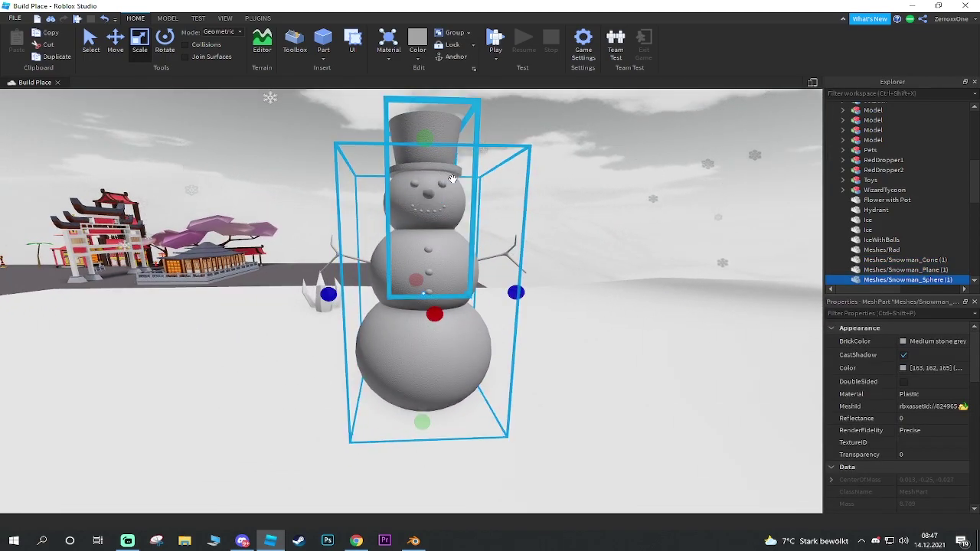
{"action": "scroll", "coordinate": [567, 139], "scroll_direction": "down", "scroll_amount": 3}
{"action": "right_click_drag", "start_coordinate": [567, 138], "coordinate": [555, 142]}
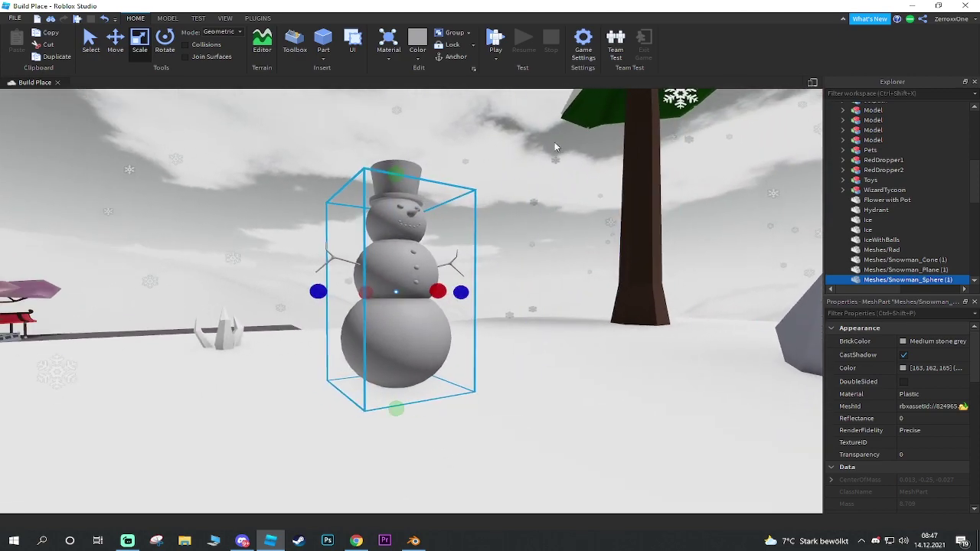
{"action": "left_click", "coordinate": [554, 141]}
{"action": "left_click_drag", "start_coordinate": [391, 289], "coordinate": [325, 370]}
{"action": "left_click", "coordinate": [106, 37]}
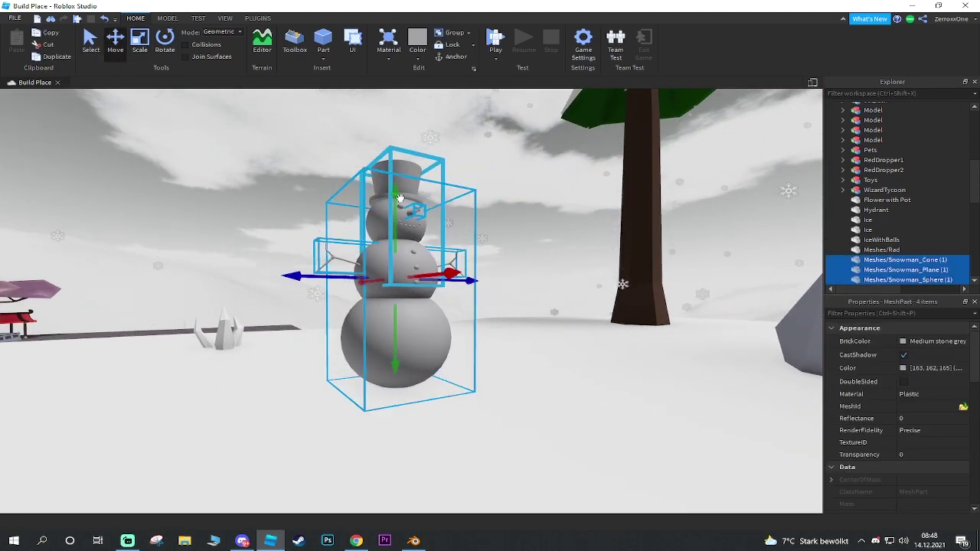
{"action": "left_click_drag", "start_coordinate": [399, 198], "coordinate": [457, 414]}
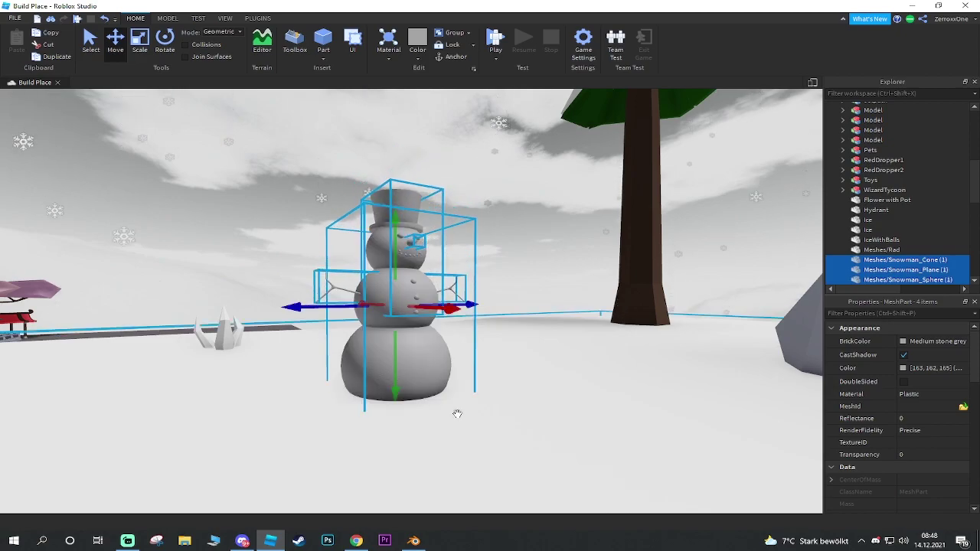
{"action": "mouse_move", "coordinate": [457, 414]}
{"action": "right_mouse_down"}
{"action": "mouse_move", "coordinate": [426, 401]}
{"action": "mouse_move", "coordinate": [428, 358]}
{"action": "right_mouse_up"}
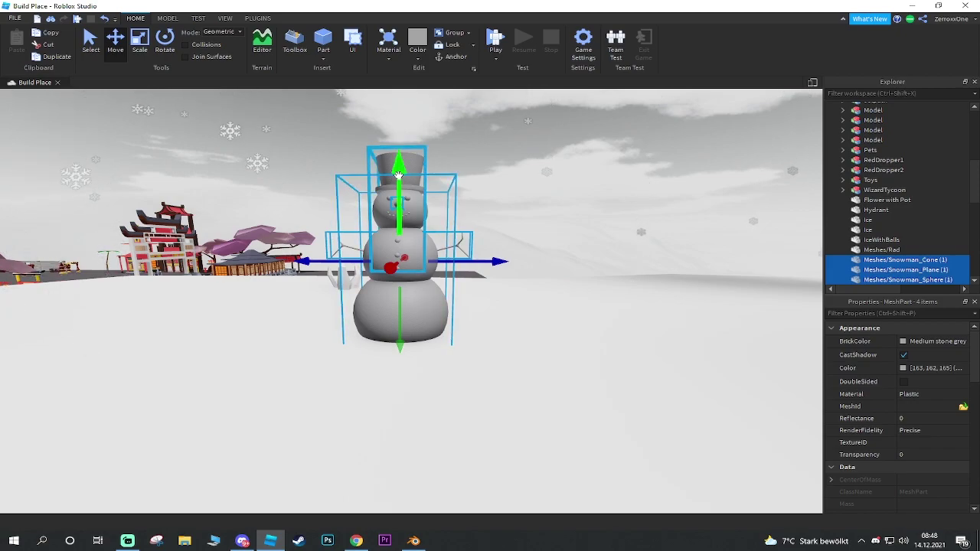
- Set the hat and face-details piece's BrickColor to black
{"action": "left_click", "coordinate": [616, 199]}
{"action": "key", "text": "w"}
{"action": "key", "text": "s"}
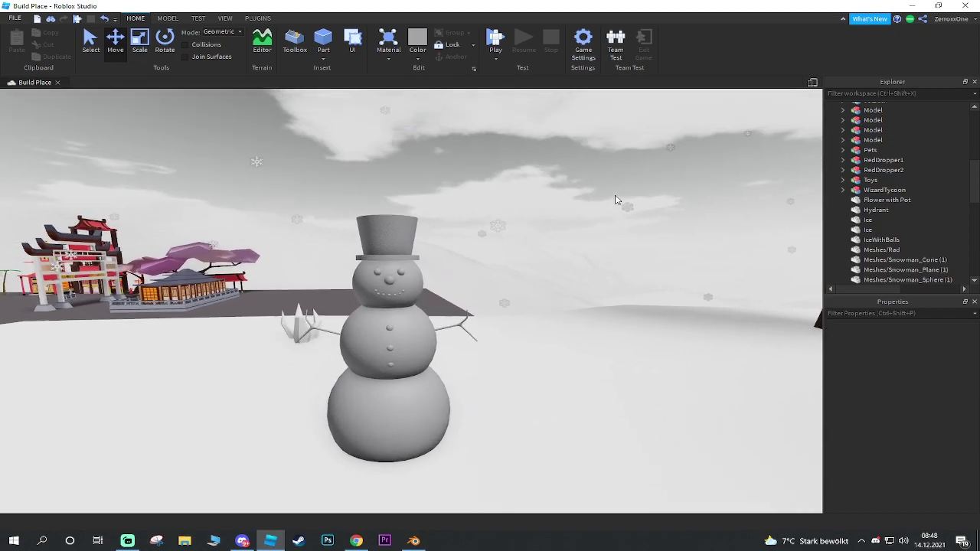
{"action": "key", "text": "w"}
{"action": "left_click", "coordinate": [387, 252]}
{"action": "key", "text": "s"}
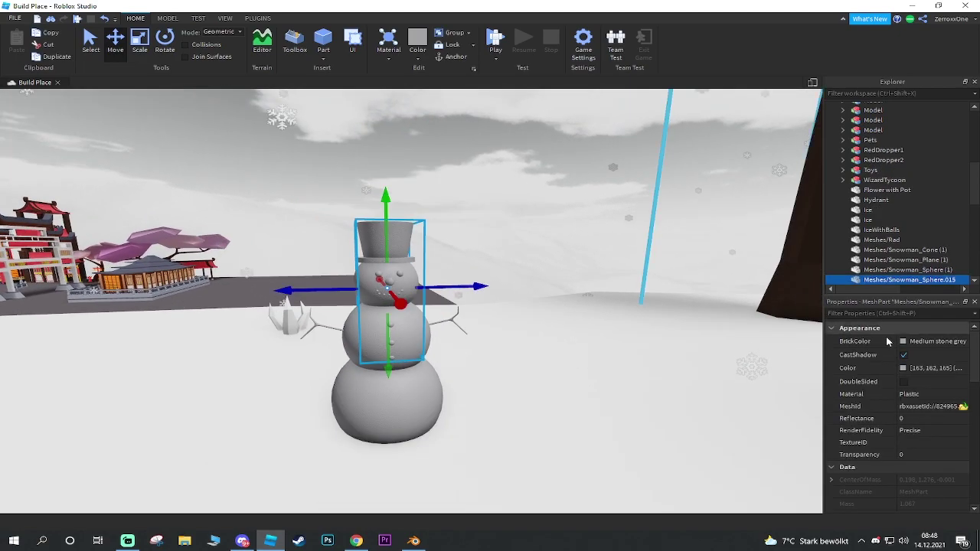
{"action": "key", "text": "w"}
{"action": "left_click", "coordinate": [909, 341]}
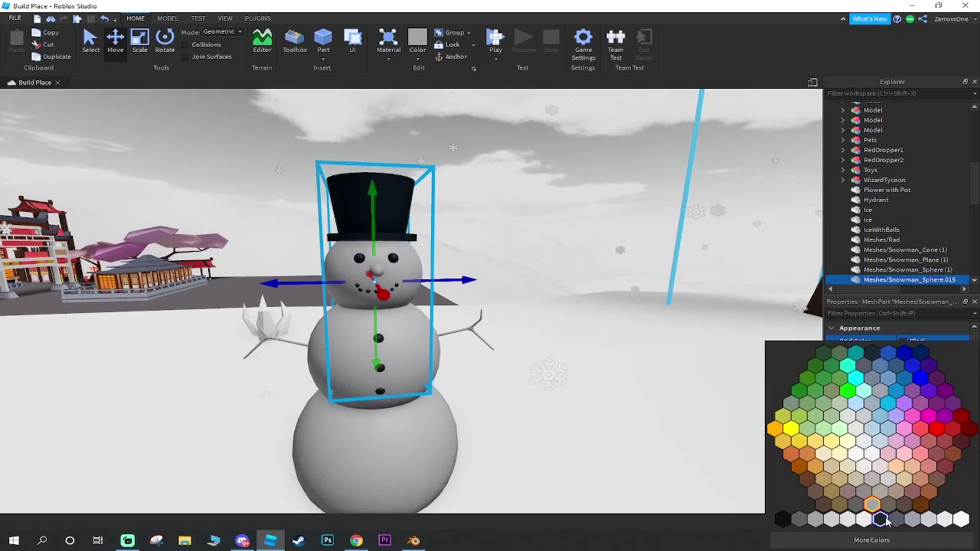
{"action": "left_click", "coordinate": [880, 519]}
- Colour the snowman's cone nose orange
{"action": "left_click", "coordinate": [601, 217]}
{"action": "key", "text": "w"}
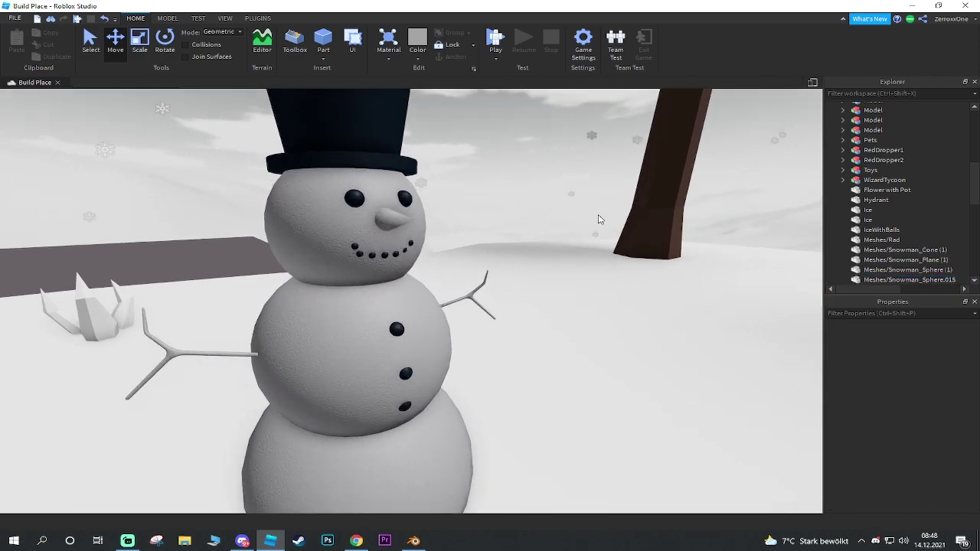
{"action": "left_click", "coordinate": [402, 215]}
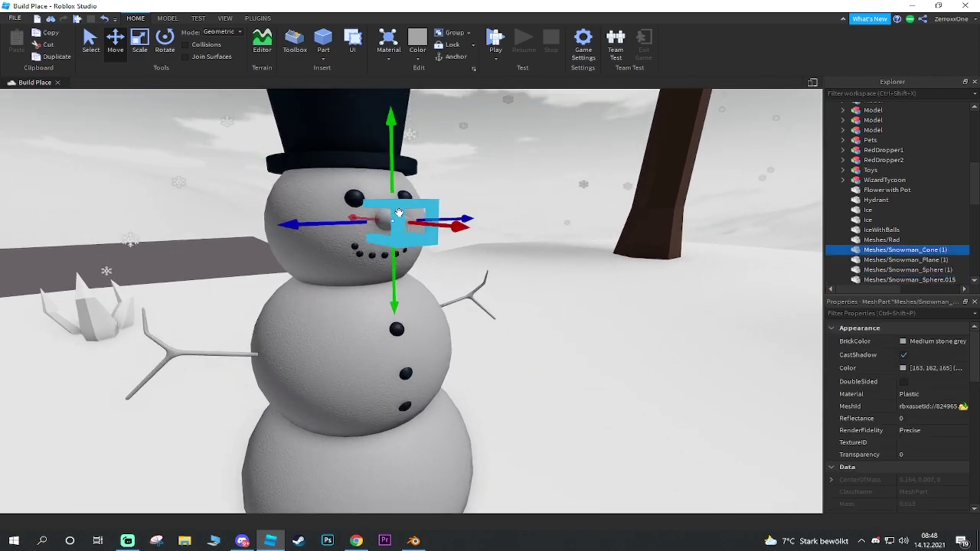
{"action": "left_click", "coordinate": [901, 343]}
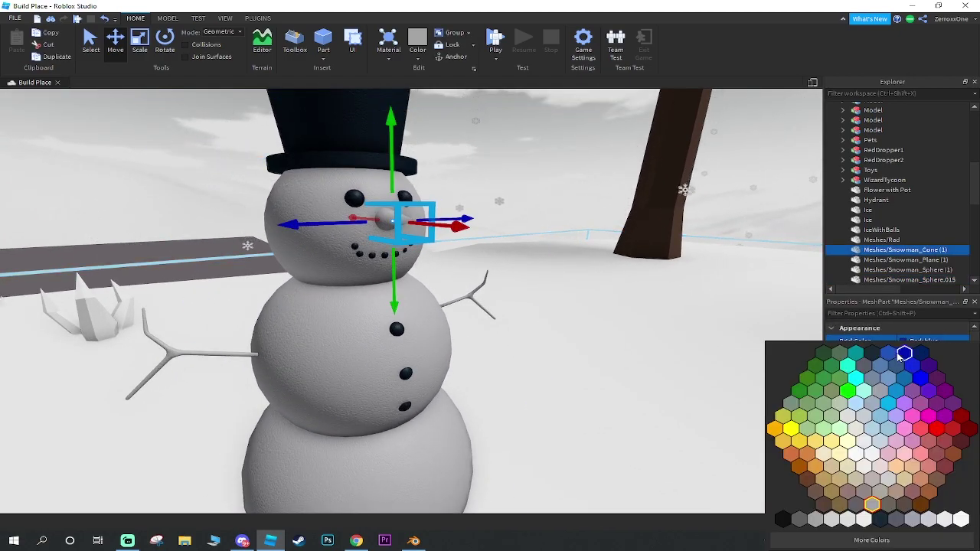
{"action": "left_click", "coordinate": [808, 453]}
- Colour the snowman's stick arms brown
{"action": "left_click", "coordinate": [536, 208]}
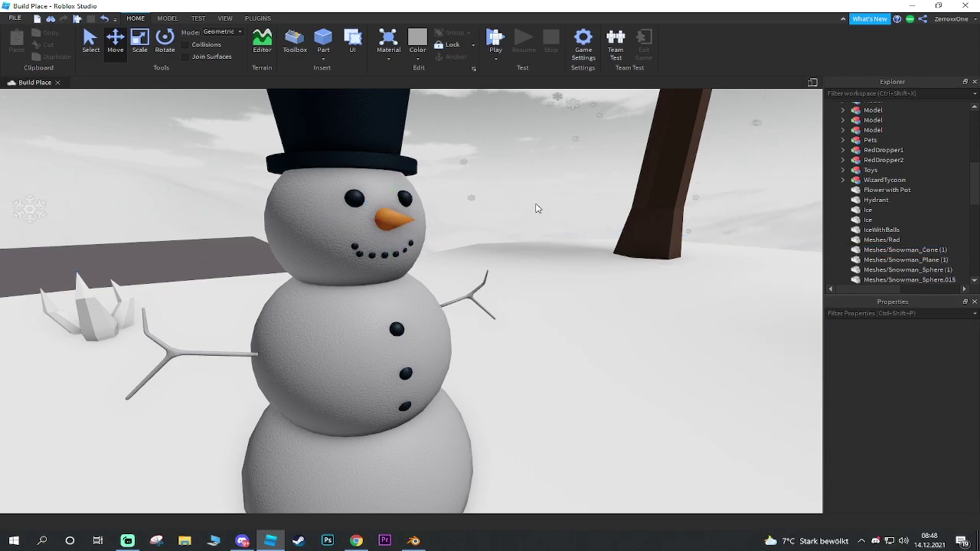
{"action": "left_click", "coordinate": [479, 291]}
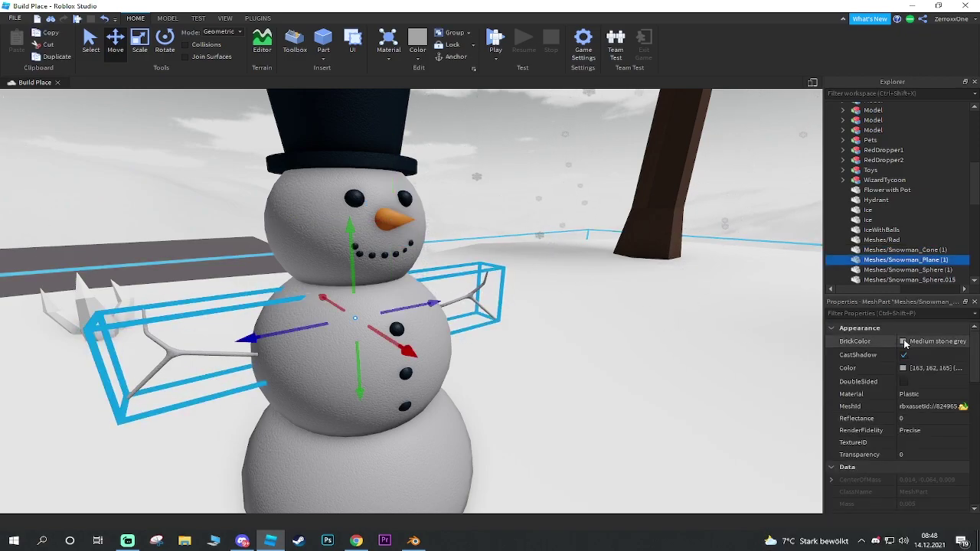
{"action": "left_click", "coordinate": [904, 343]}
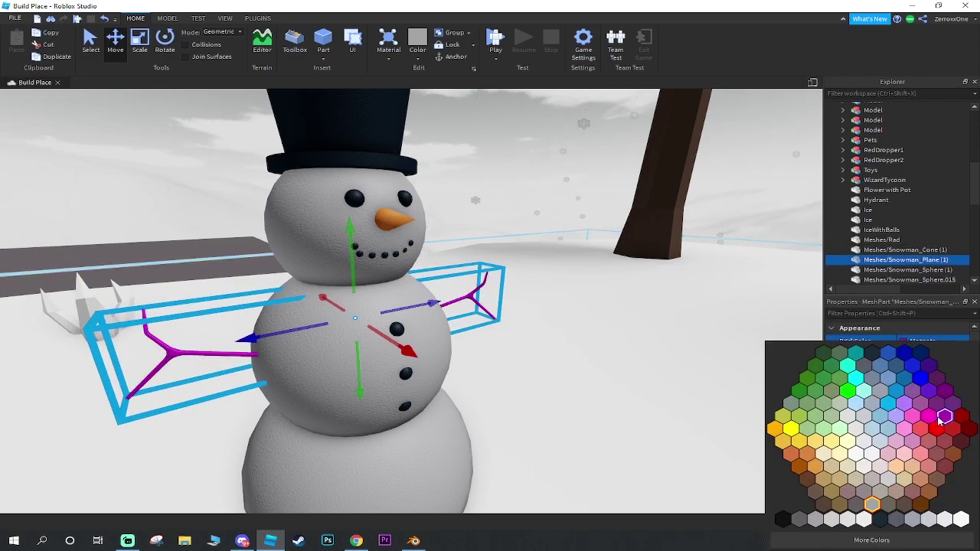
{"action": "left_click", "coordinate": [939, 481]}
- Colour the snowman's body sphere white
{"action": "left_click", "coordinate": [538, 184]}
{"action": "left_click", "coordinate": [291, 357]}
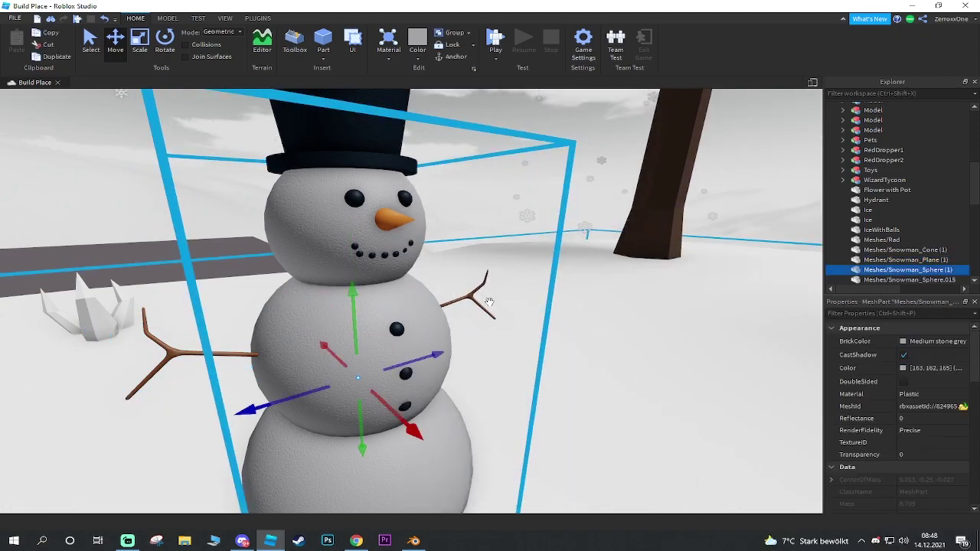
{"action": "left_click", "coordinate": [907, 341]}
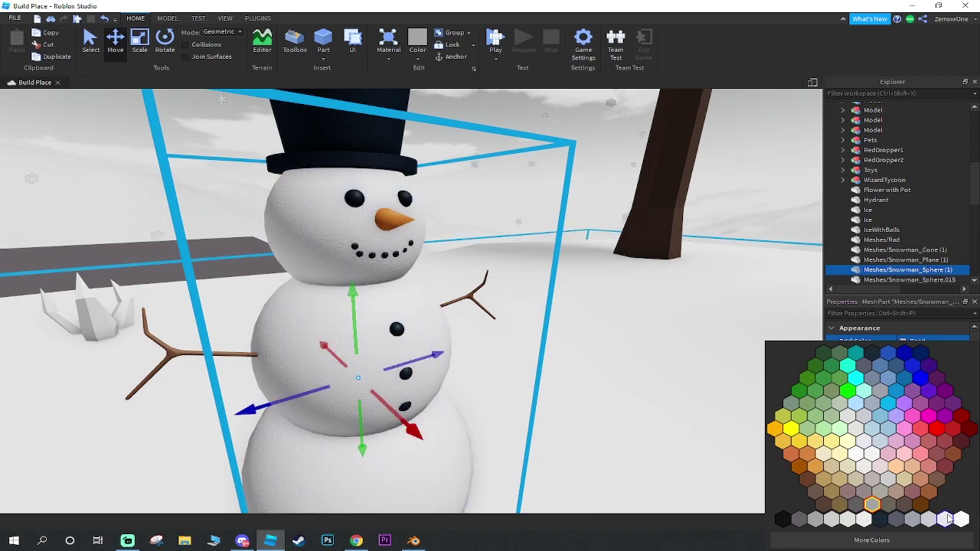
{"action": "left_click", "coordinate": [520, 141]}
{"action": "scroll", "coordinate": [521, 153], "scroll_direction": "down", "scroll_amount": 5}
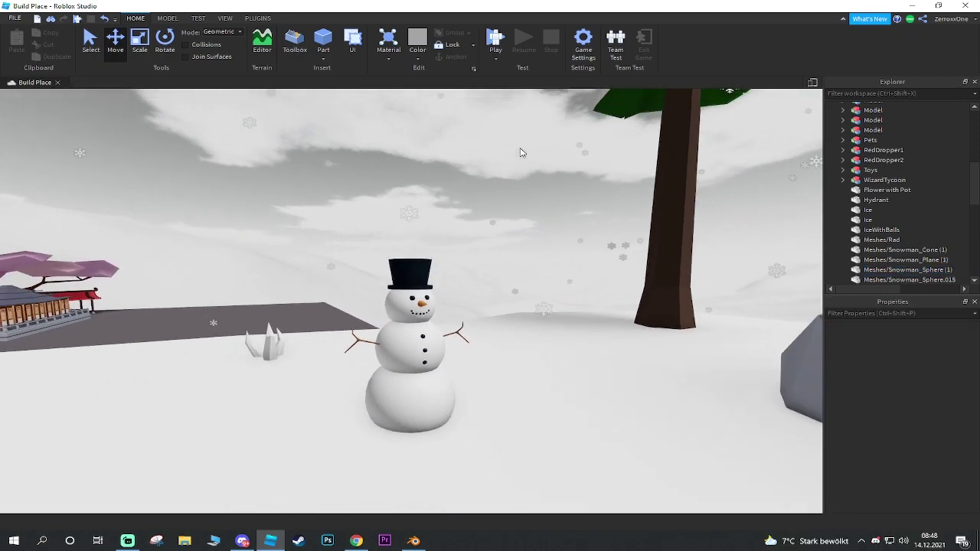
- Select all four snowman mesh parts and tick Anchored
{"action": "right_click_drag", "start_coordinate": [520, 152], "coordinate": [520, 152]}
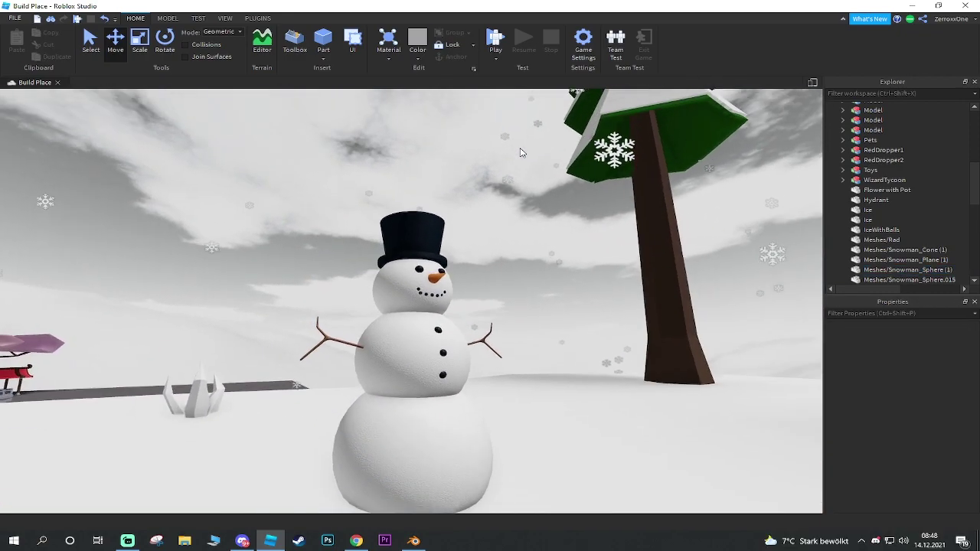
{"action": "left_click_drag", "start_coordinate": [337, 238], "coordinate": [604, 320]}
{"action": "scroll", "coordinate": [885, 449], "scroll_direction": "down", "scroll_amount": 5}
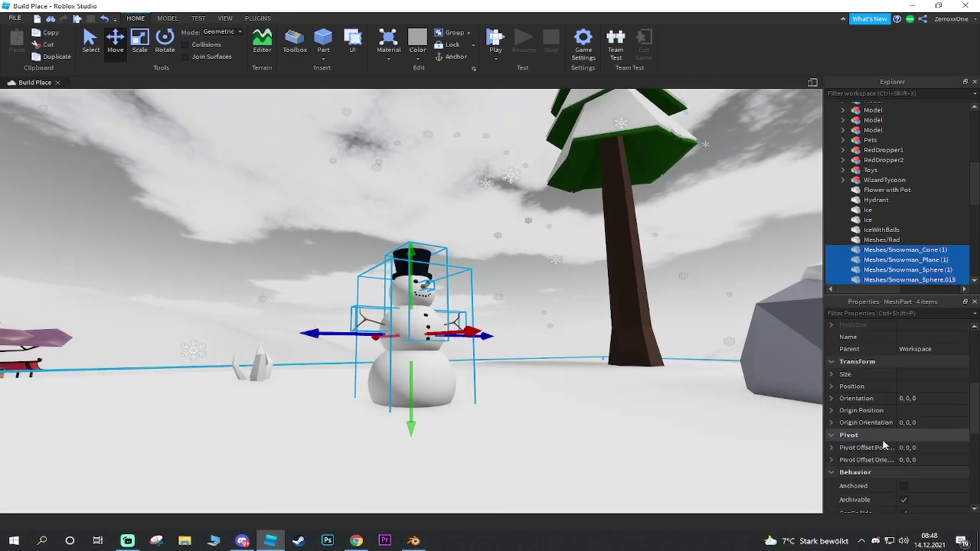
{"action": "scroll", "coordinate": [885, 449], "scroll_direction": "down", "scroll_amount": 3}
{"action": "left_click", "coordinate": [905, 411]}
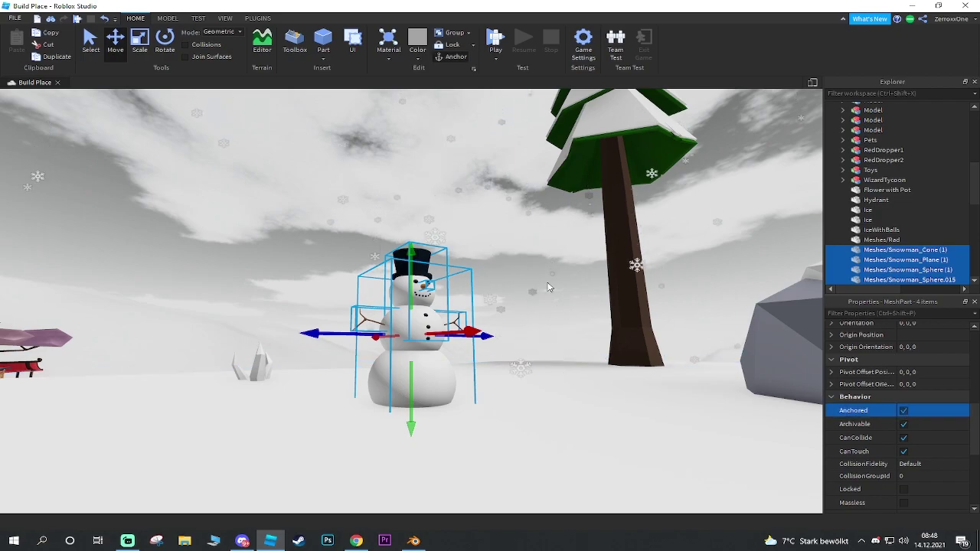
- Select the snowman's nose, arms and hat together and frame them
{"action": "left_click", "coordinate": [635, 298]}
{"action": "scroll", "coordinate": [490, 218], "scroll_direction": "up", "scroll_amount": 3}
{"action": "scroll", "coordinate": [491, 218], "scroll_direction": "up", "scroll_amount": 3}
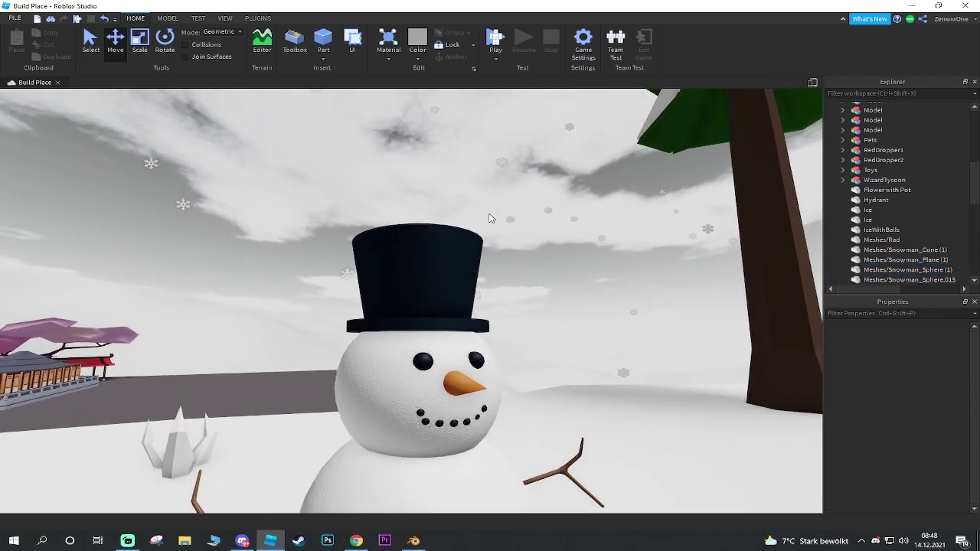
{"action": "right_click_drag", "start_coordinate": [491, 218], "coordinate": [484, 233]}
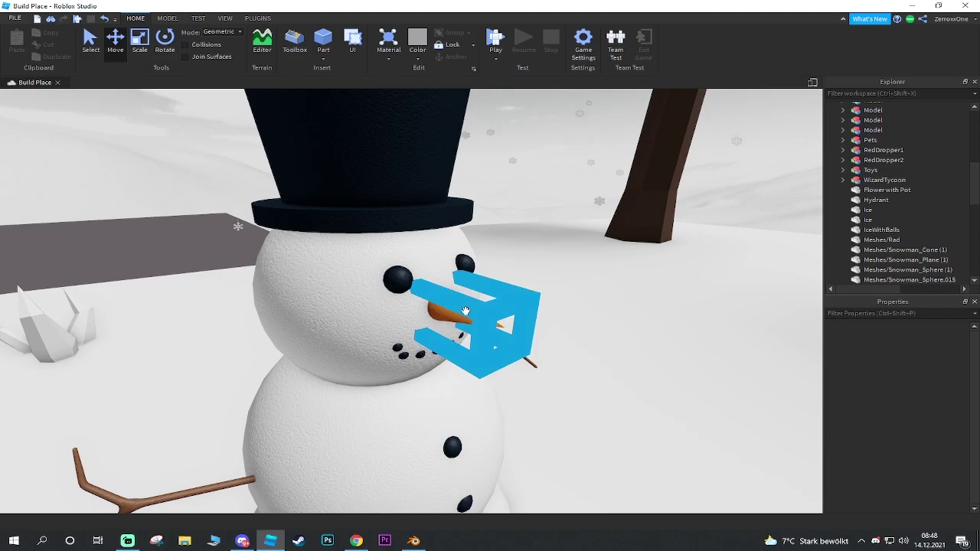
{"action": "left_click", "coordinate": [469, 314]}
{"action": "left_click", "coordinate": [191, 492], "text": "ctrl"}
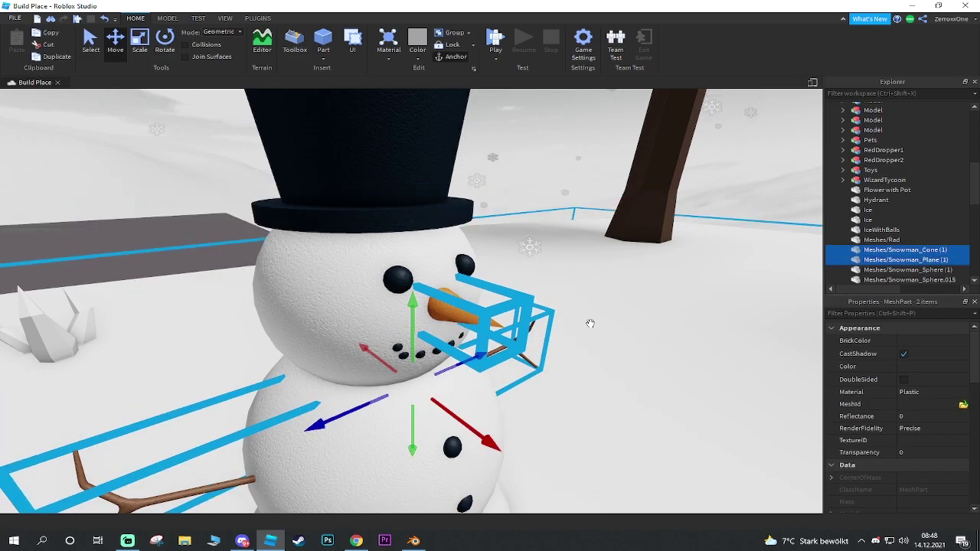
{"action": "mouse_move", "coordinate": [590, 324]}
{"action": "right_mouse_down"}
{"action": "mouse_move", "coordinate": [615, 337]}
{"action": "mouse_move", "coordinate": [329, 148]}
{"action": "right_mouse_up"}
{"action": "left_click", "coordinate": [463, 182], "text": "ctrl"}
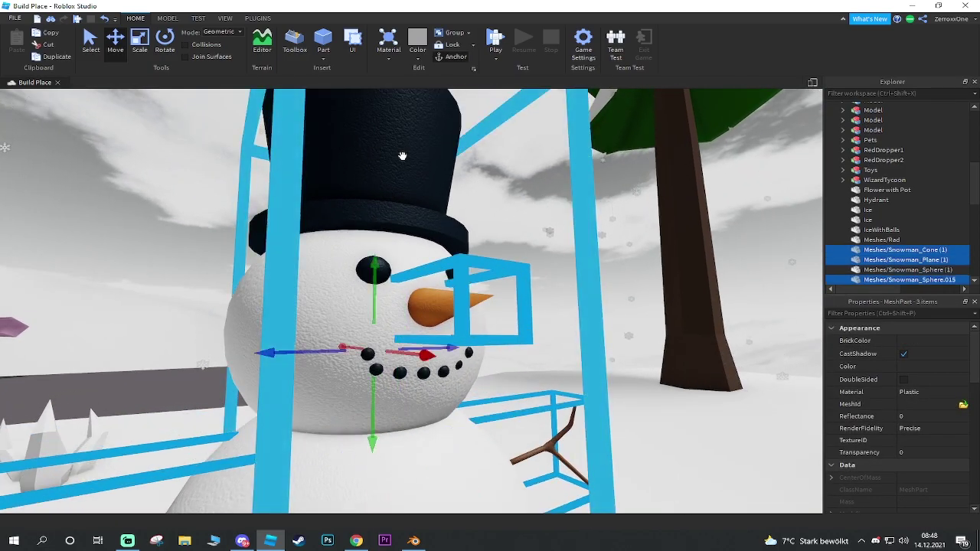
{"action": "key", "text": "f"}
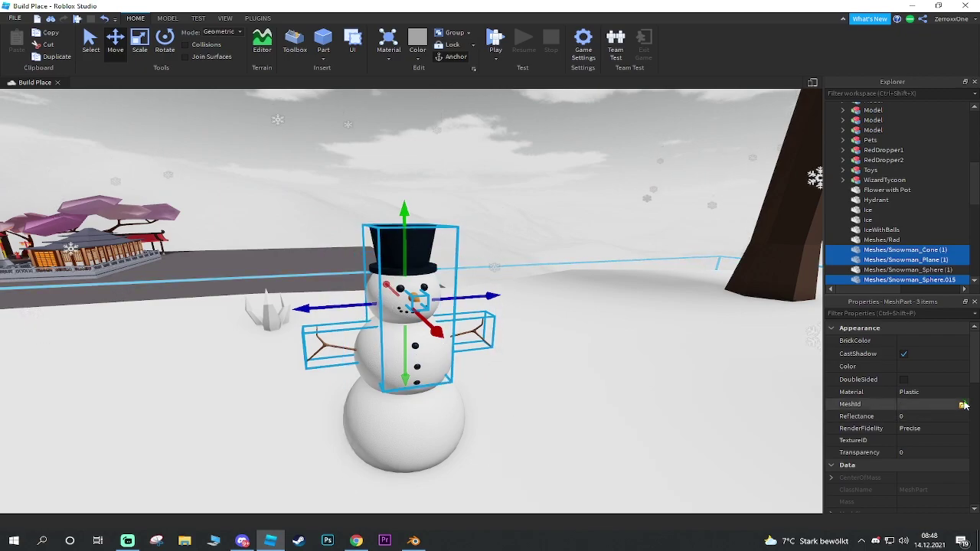
{"action": "scroll", "coordinate": [903, 398], "scroll_direction": "down", "scroll_amount": 5}
{"action": "scroll", "coordinate": [904, 382], "scroll_direction": "down", "scroll_amount": 5}
- Untick CanCollide for the nose, arms and hat
{"action": "left_click", "coordinate": [905, 362]}
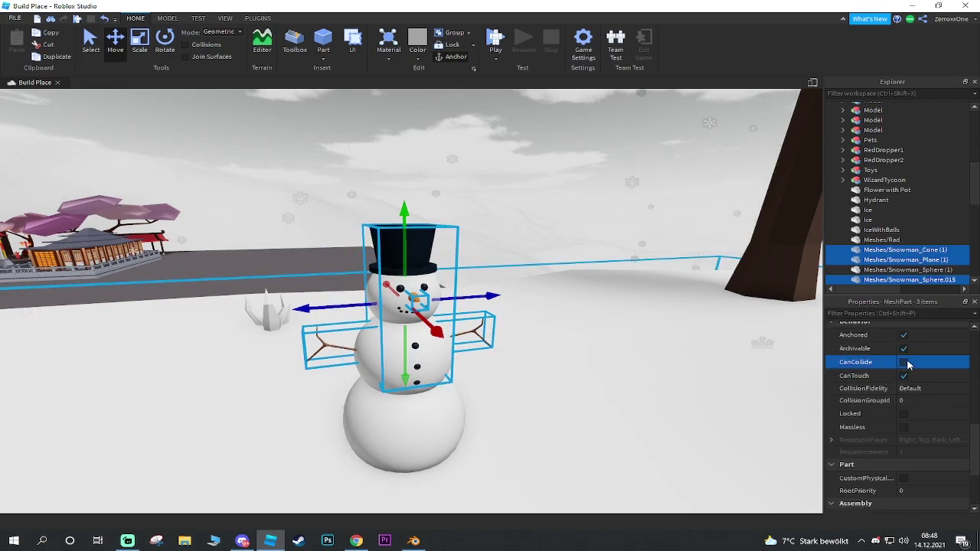
{"action": "left_click", "coordinate": [564, 190]}
{"action": "scroll", "coordinate": [566, 199], "scroll_direction": "down", "scroll_amount": 3}
{"action": "scroll", "coordinate": [570, 211], "scroll_direction": "up", "scroll_amount": 5}
{"action": "scroll", "coordinate": [570, 215], "scroll_direction": "down", "scroll_amount": 5}
{"action": "scroll", "coordinate": [570, 218], "scroll_direction": "up", "scroll_amount": 3}
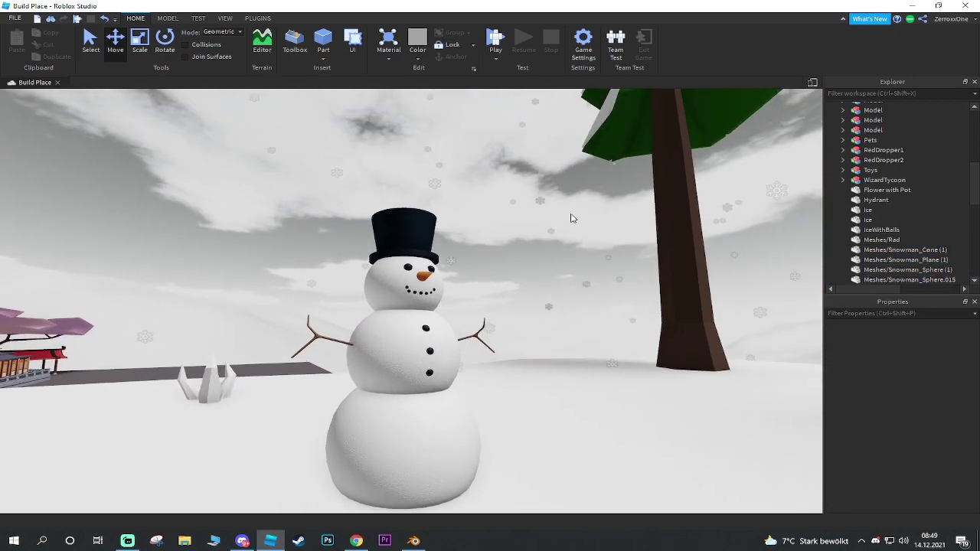
- Set the Material of all four snowman meshes to SmoothPlastic
{"action": "left_click", "coordinate": [424, 394]}
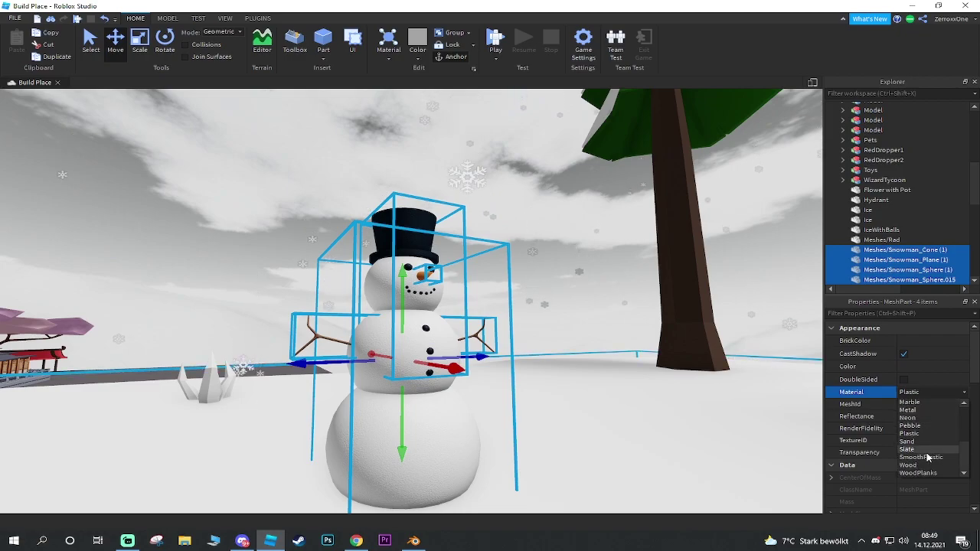
{"action": "left_click", "coordinate": [926, 459]}
{"action": "left_click", "coordinate": [541, 220]}
- Fly the camera around the island to inspect the finished snowman beside the tree
{"action": "scroll", "coordinate": [541, 220], "scroll_direction": "up", "scroll_amount": 5}
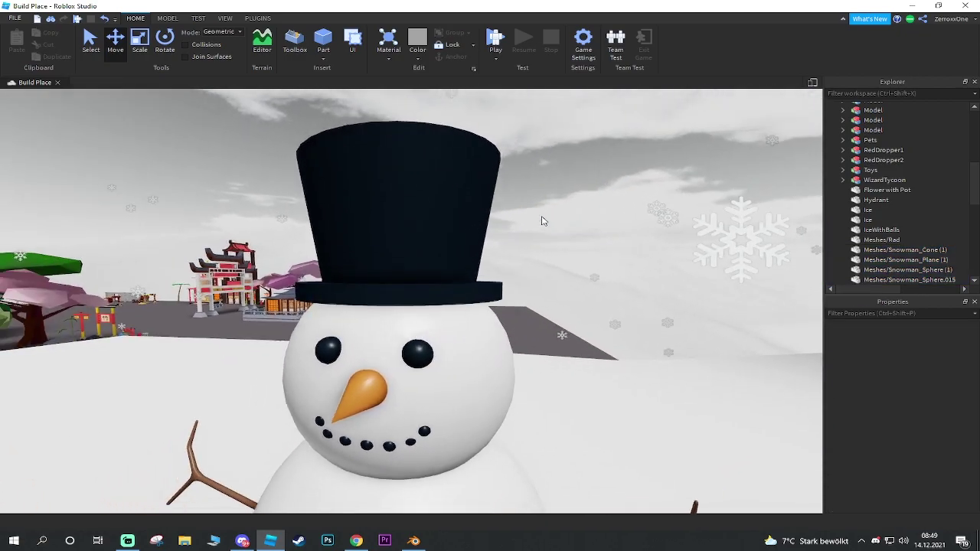
{"action": "scroll", "coordinate": [541, 221], "scroll_direction": "down", "scroll_amount": 5}
{"action": "key", "text": "d"}
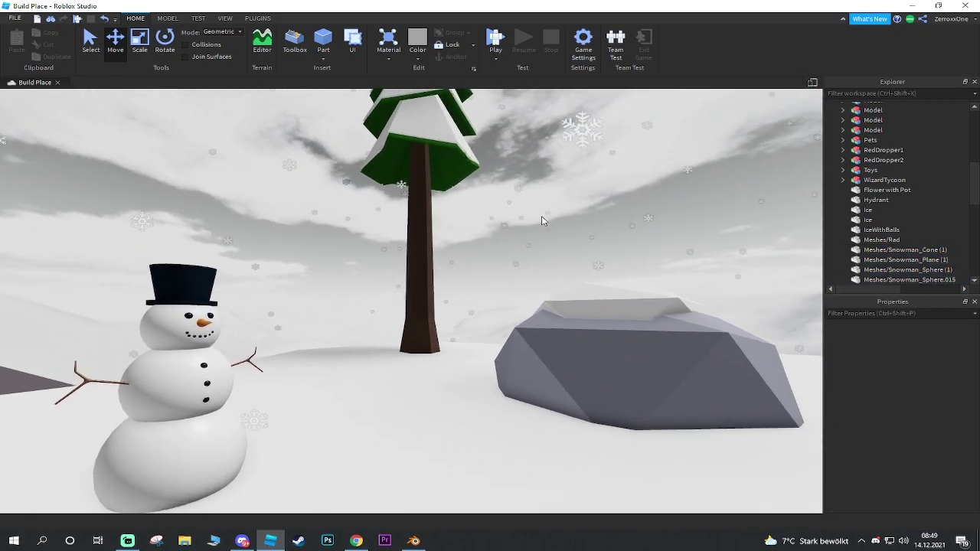
{"action": "key", "text": "d"}
{"action": "scroll", "coordinate": [541, 221], "scroll_direction": "up", "scroll_amount": 3}
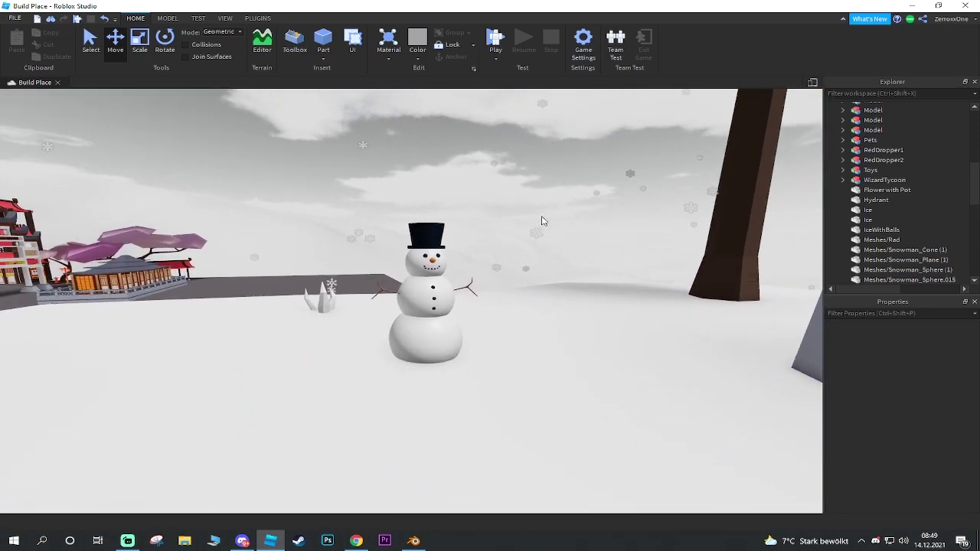
{"action": "scroll", "coordinate": [541, 221], "scroll_direction": "up", "scroll_amount": 2}
{"action": "key", "text": "d"}
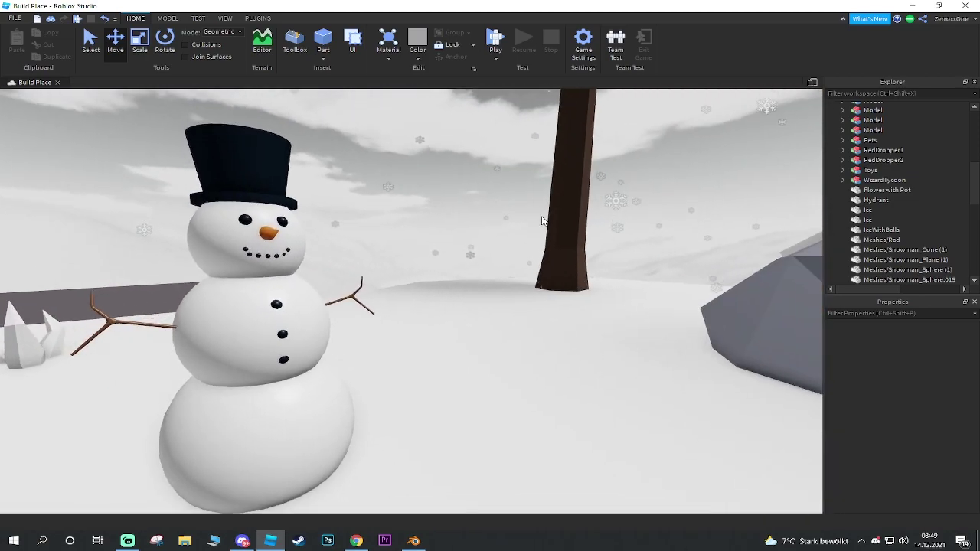
{"action": "key", "text": "a"}
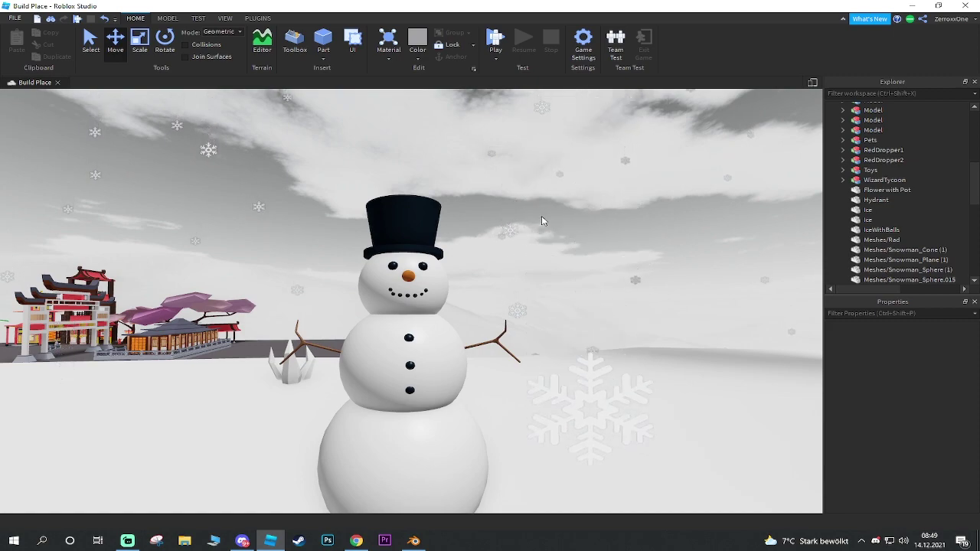